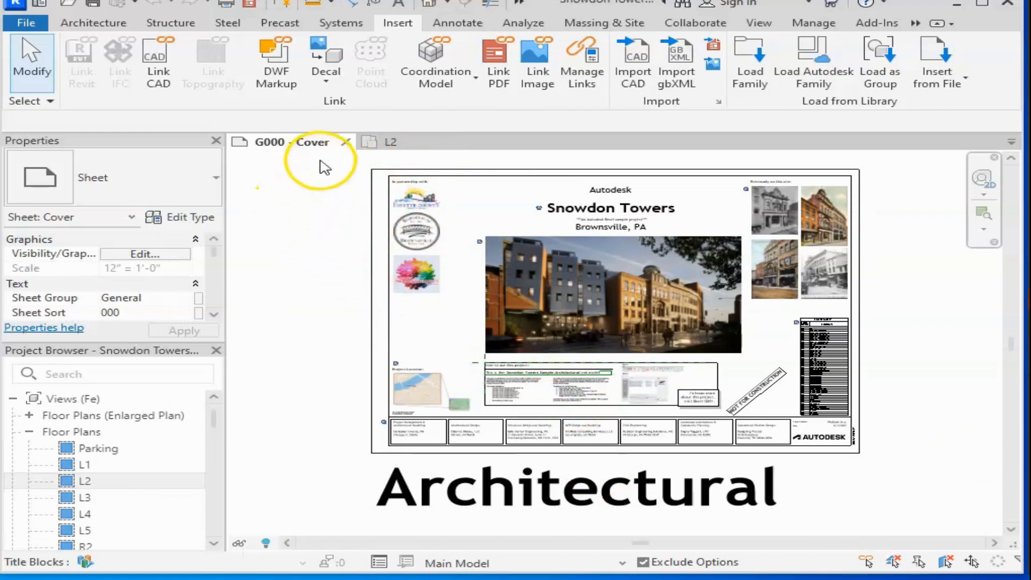
Step: Bring up the L2 floor plan and inspect the stair beside Studio Unit 203
left_click(377, 149)
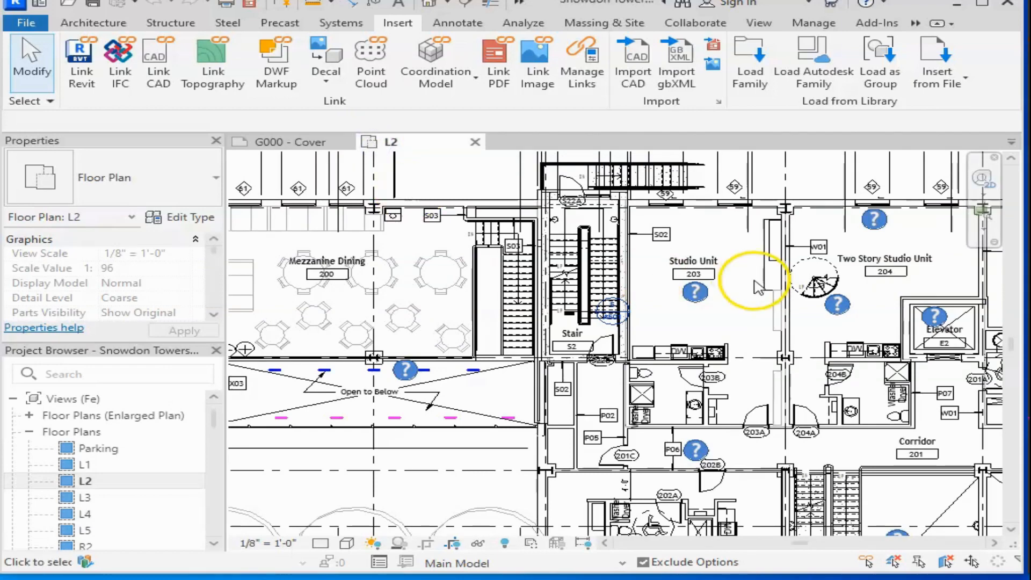
scroll(657, 312, "down", 5)
middle_click_drag(623, 344, 623, 354)
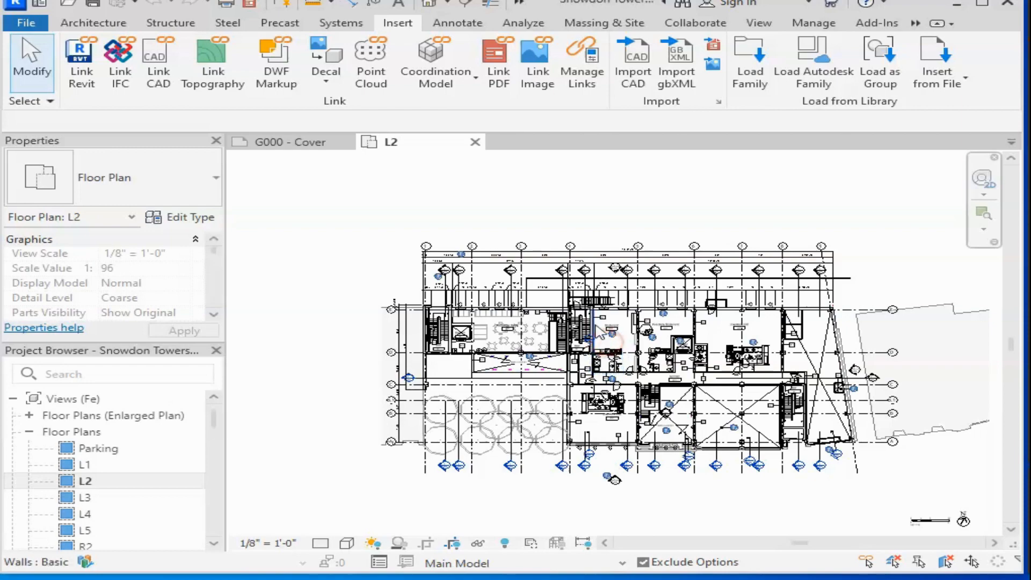
scroll(596, 330, "up", 5)
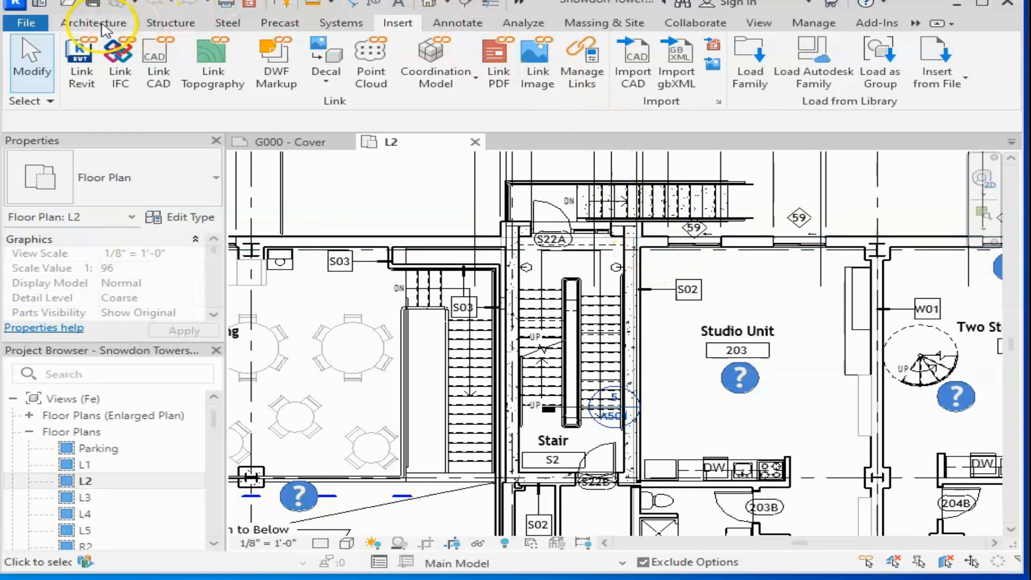
Step: Start the Door tool and look through the door types loaded in the project
left_click(101, 23)
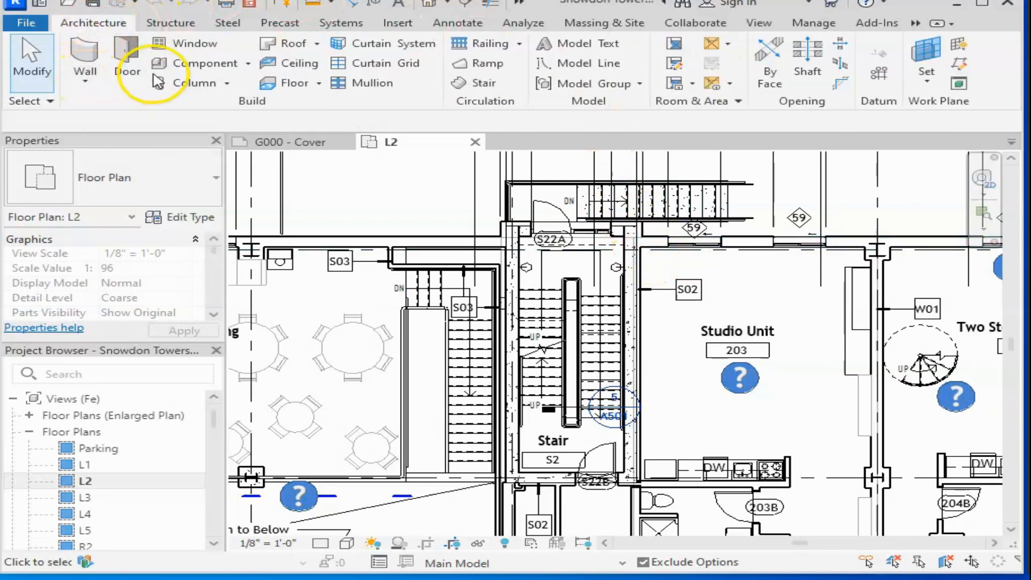
left_click(129, 67)
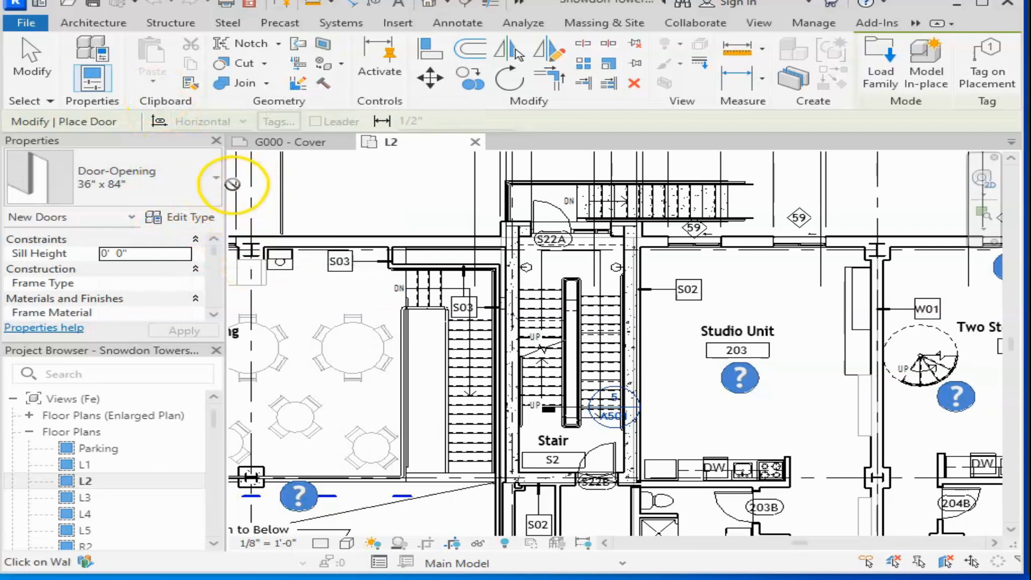
left_click(216, 178)
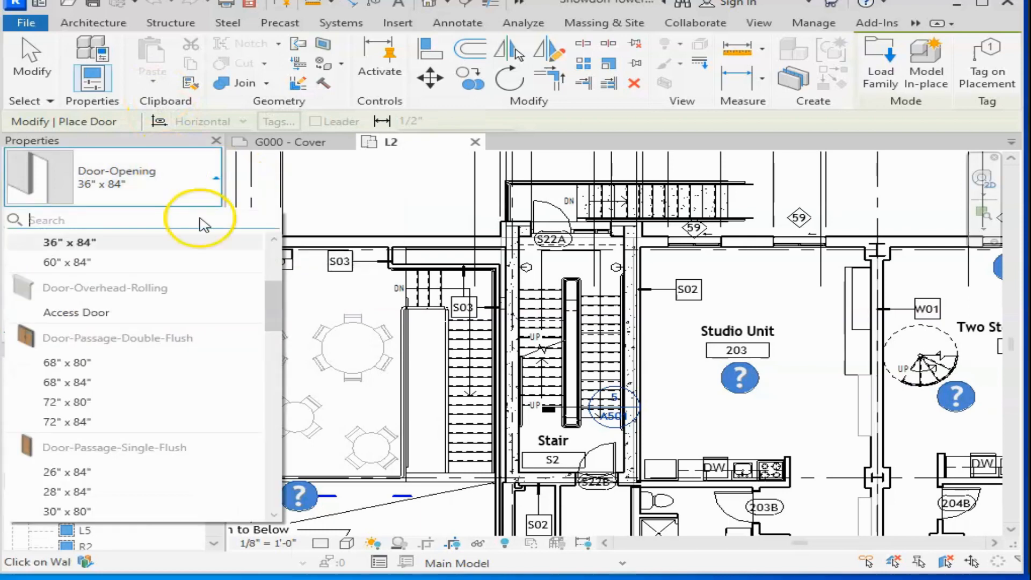
left_click_drag(272, 315, 284, 272)
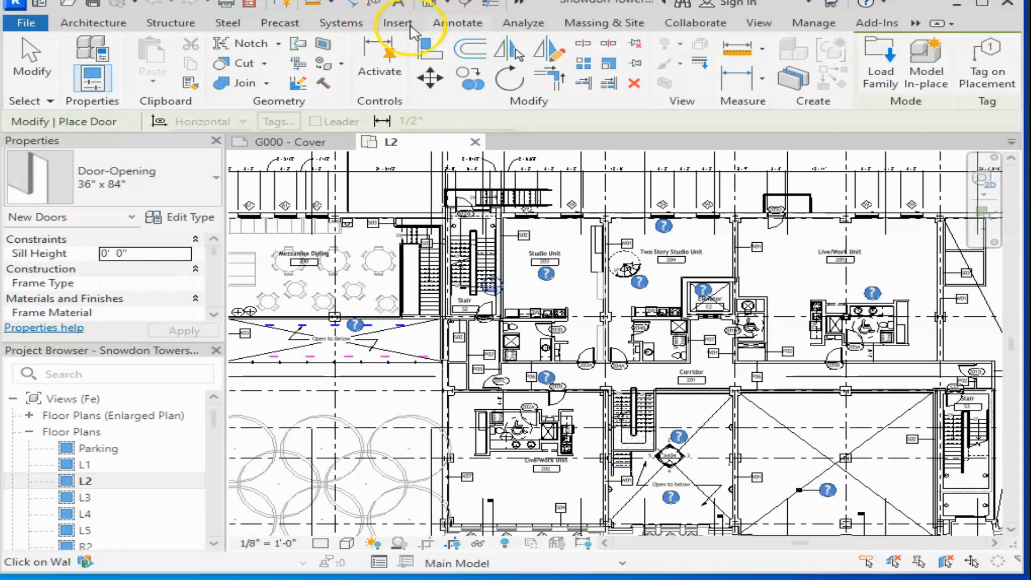
Step: Start loading a family and browse to the ProgramData folder on Local Disk (C:)
left_click(880, 72)
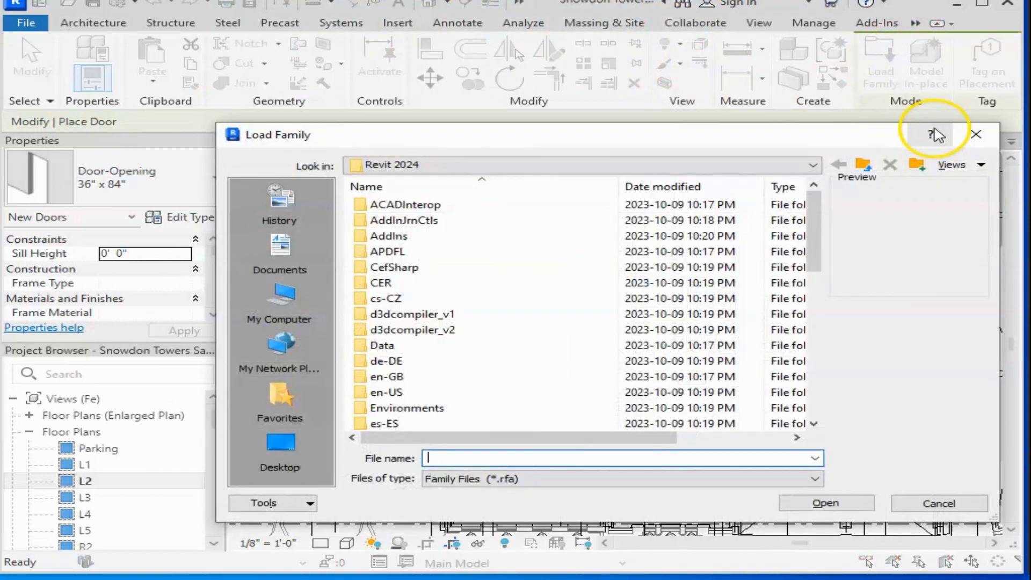
left_click(975, 134)
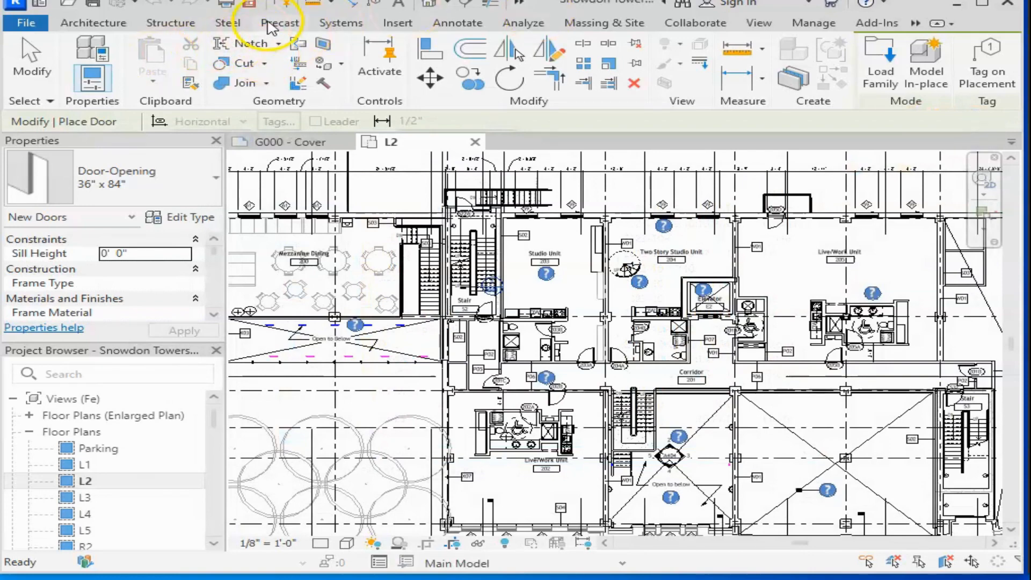
left_click(398, 24)
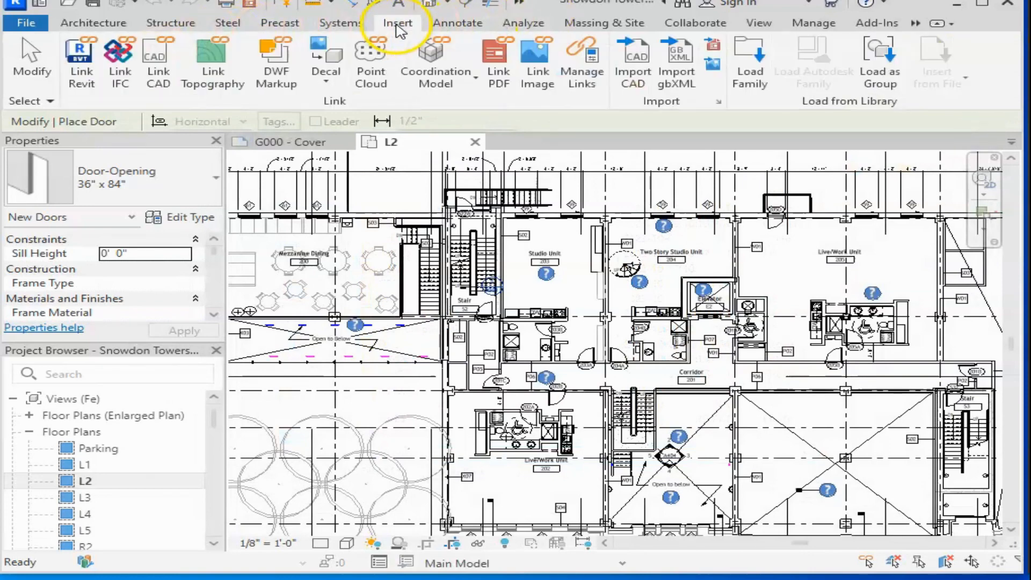
left_click(752, 80)
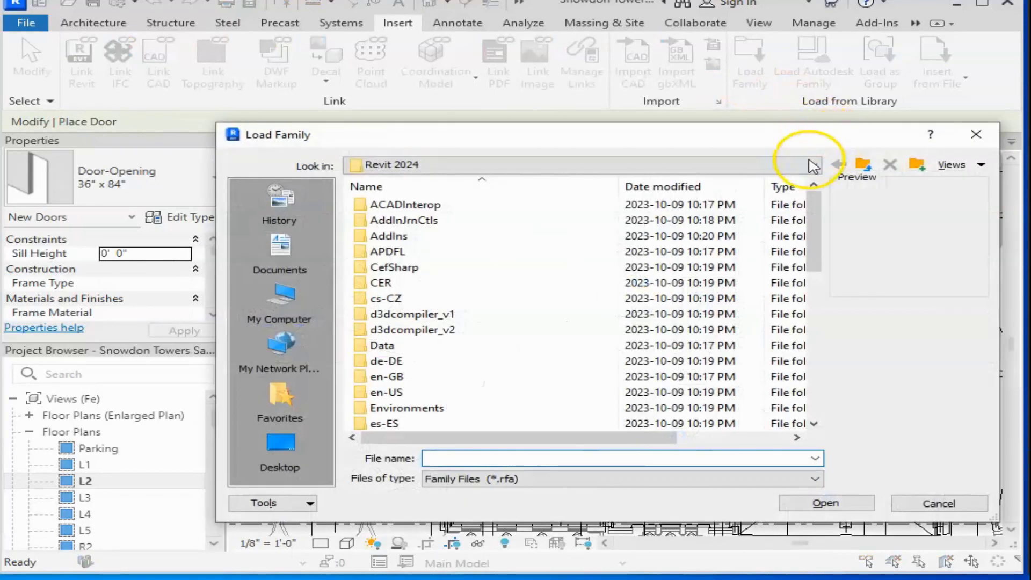
left_click(811, 165)
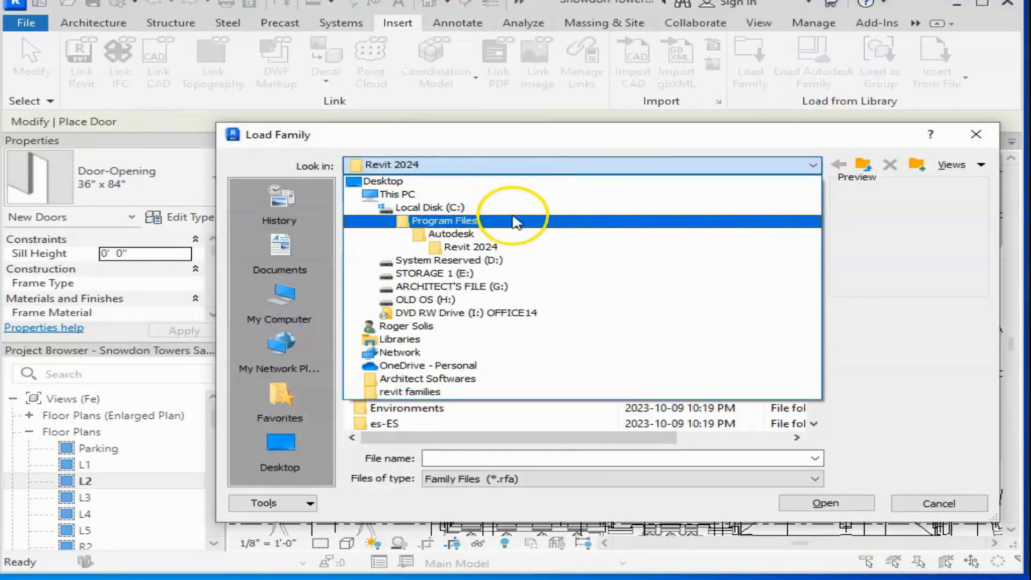
left_click(471, 209)
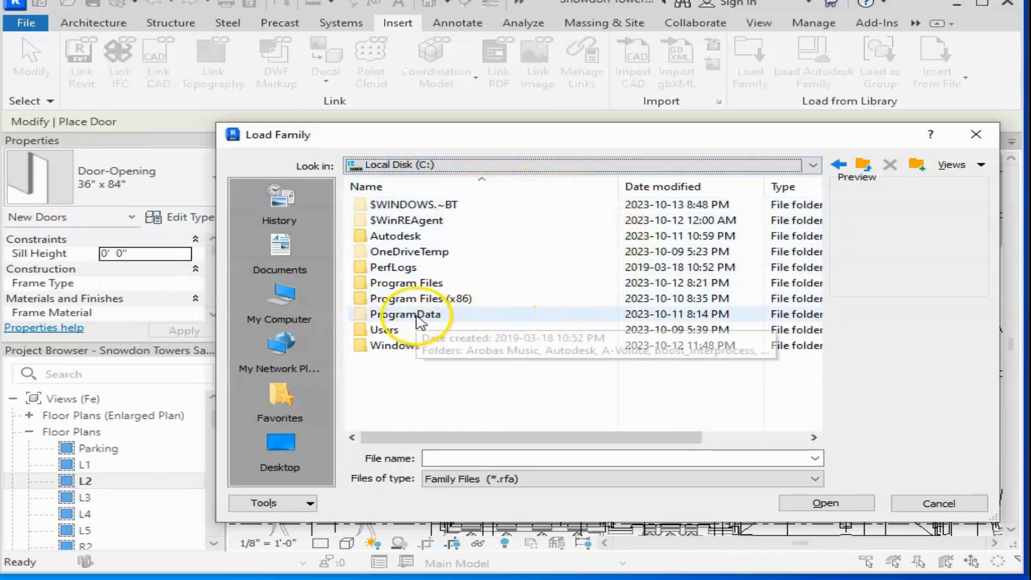
left_click(416, 317)
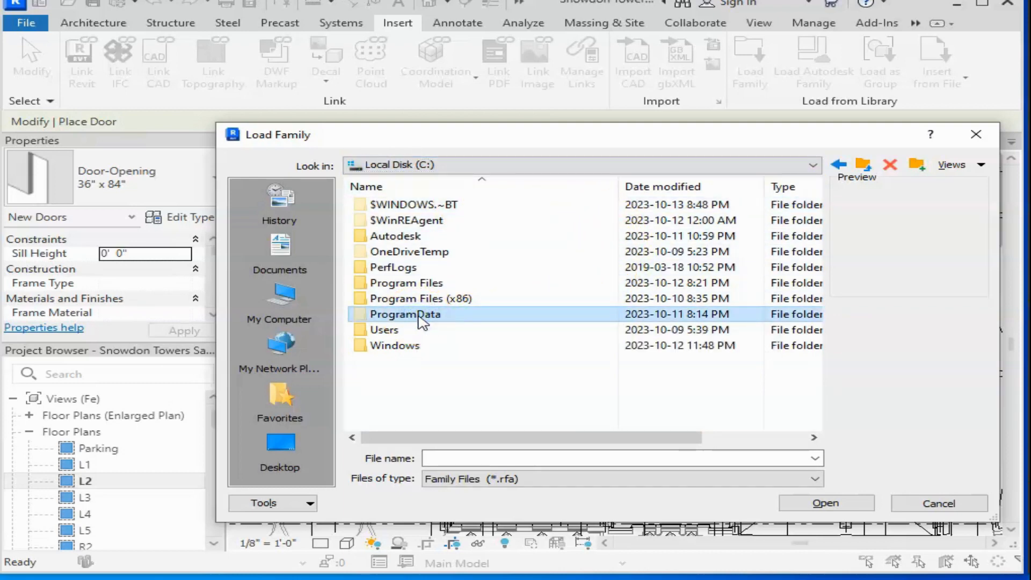
double_click(419, 316)
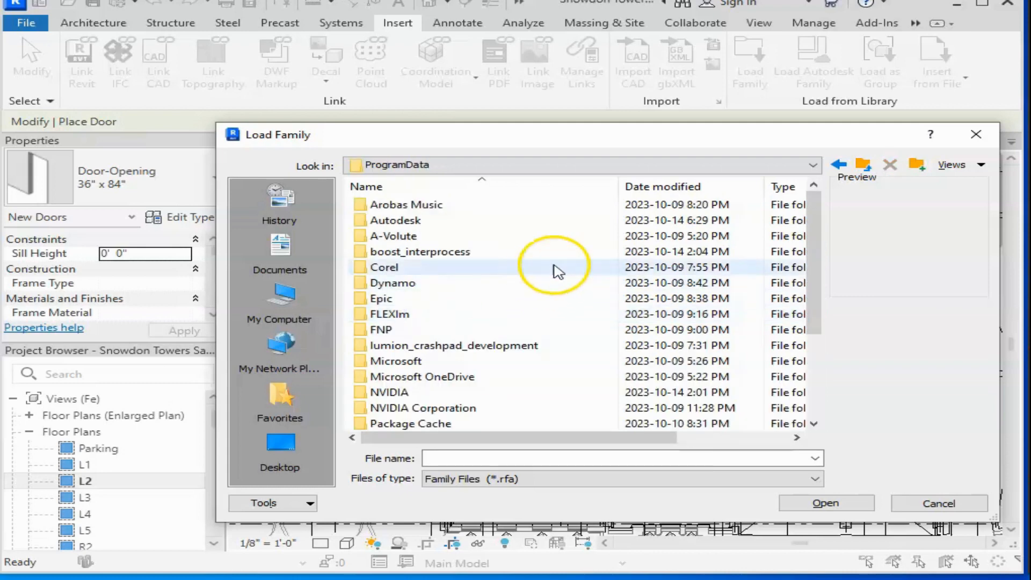
Step: Check the Autodesk\RVT 2024 folder for family libraries and close the dialog without loading anything
left_click(408, 222)
double_click(408, 221)
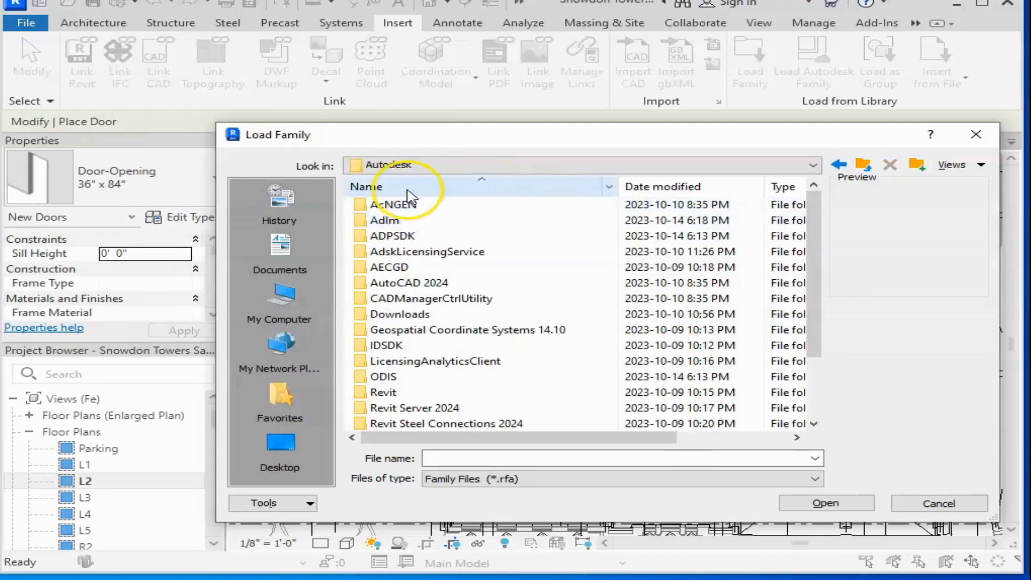
scroll(408, 196, "down", 1)
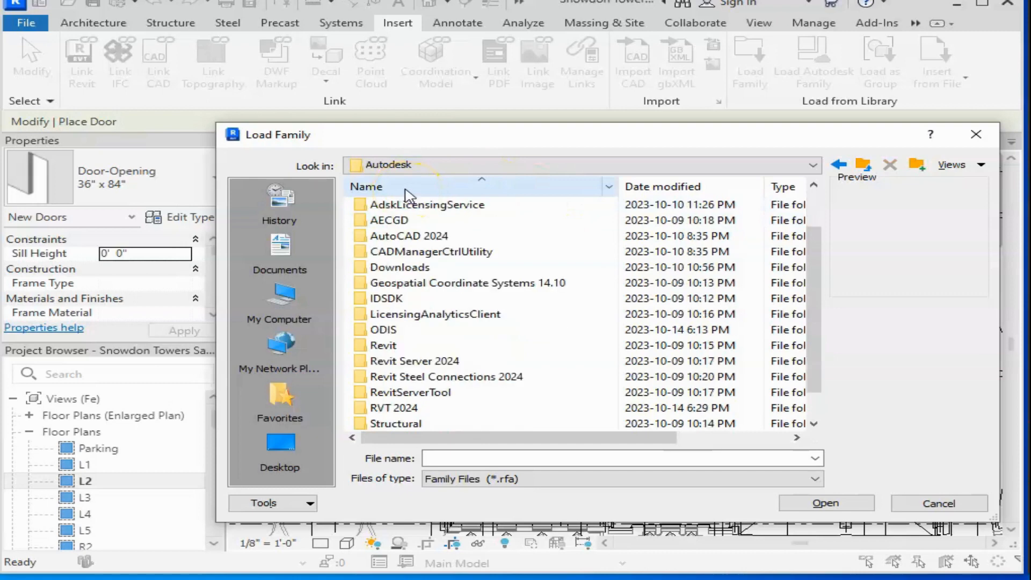
left_click(395, 410)
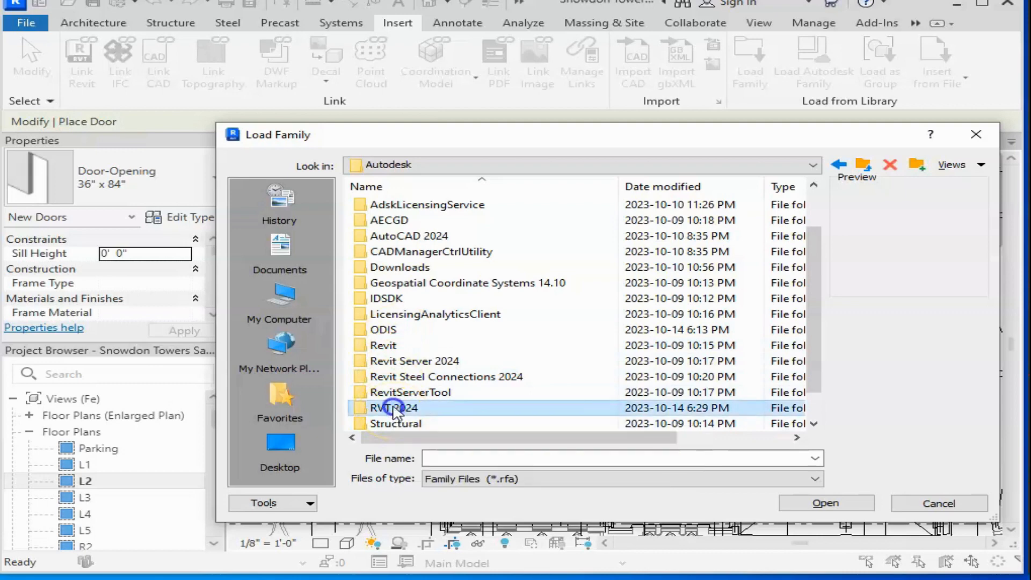
double_click(450, 412)
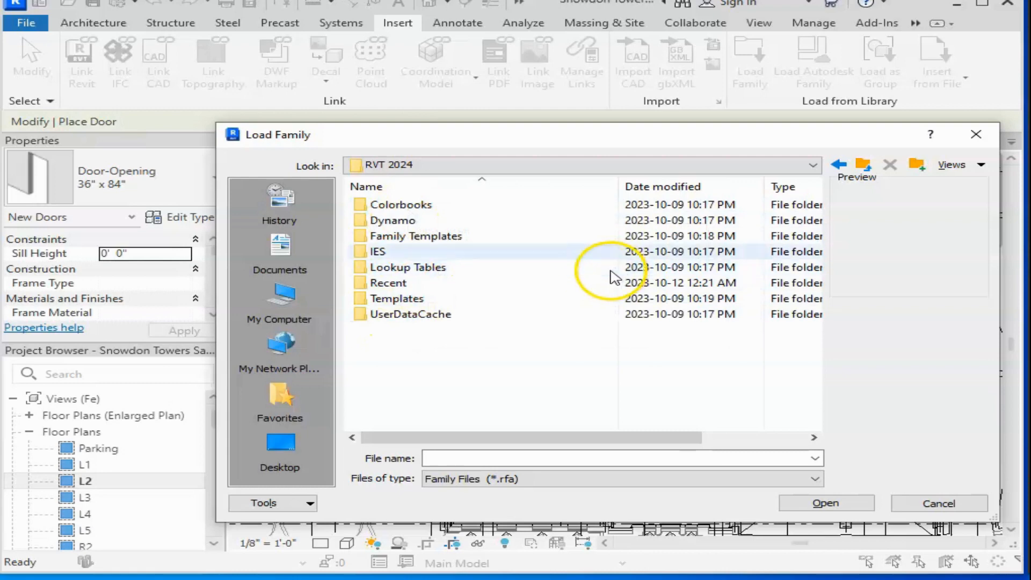
left_click(976, 138)
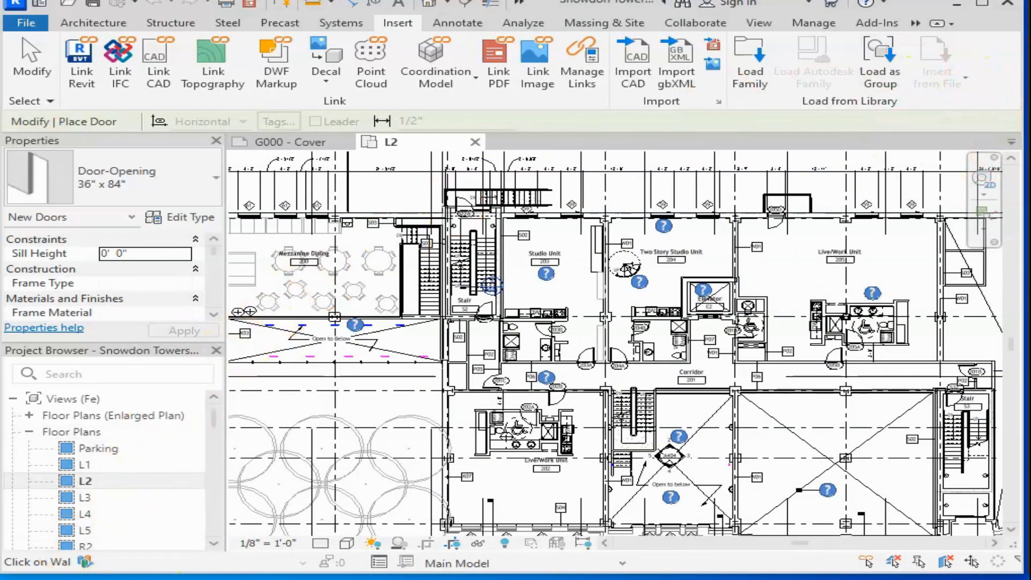
scroll(396, 193, "up", 3)
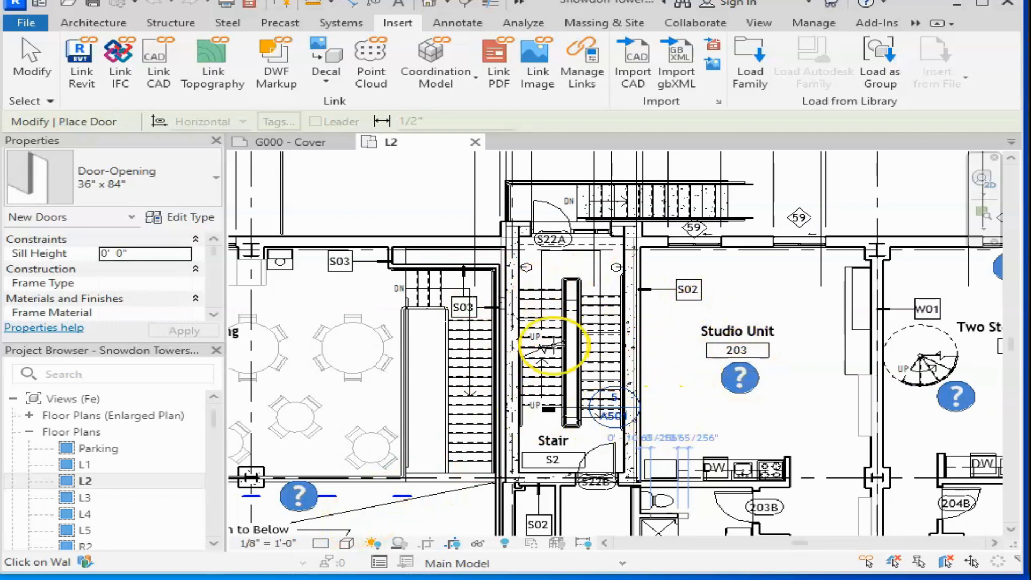
Step: Switch to a maximized Chrome window and open the Autodesk Revit 2024 Content support article from the copied link
left_click(957, 7)
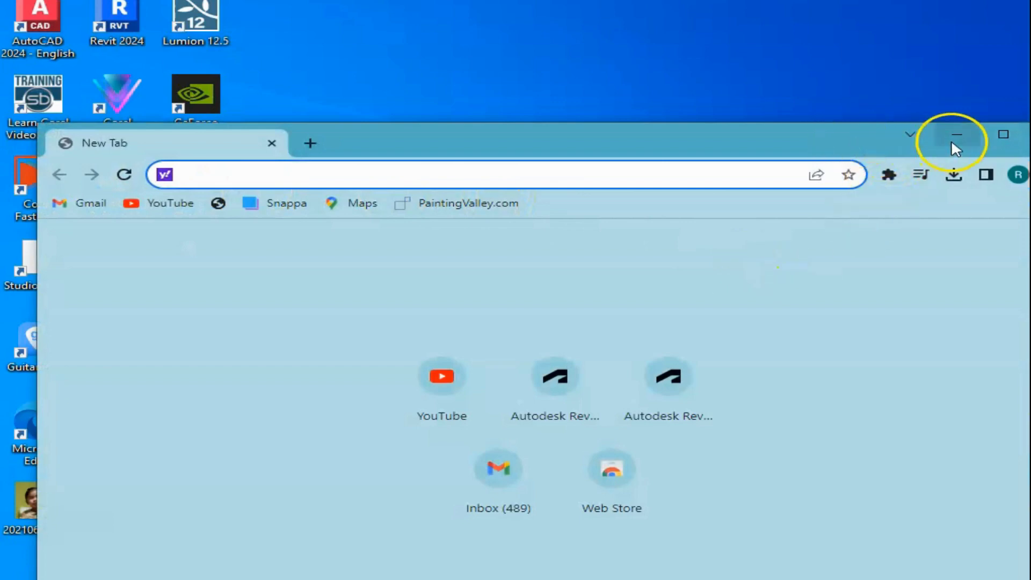
left_click(1004, 136)
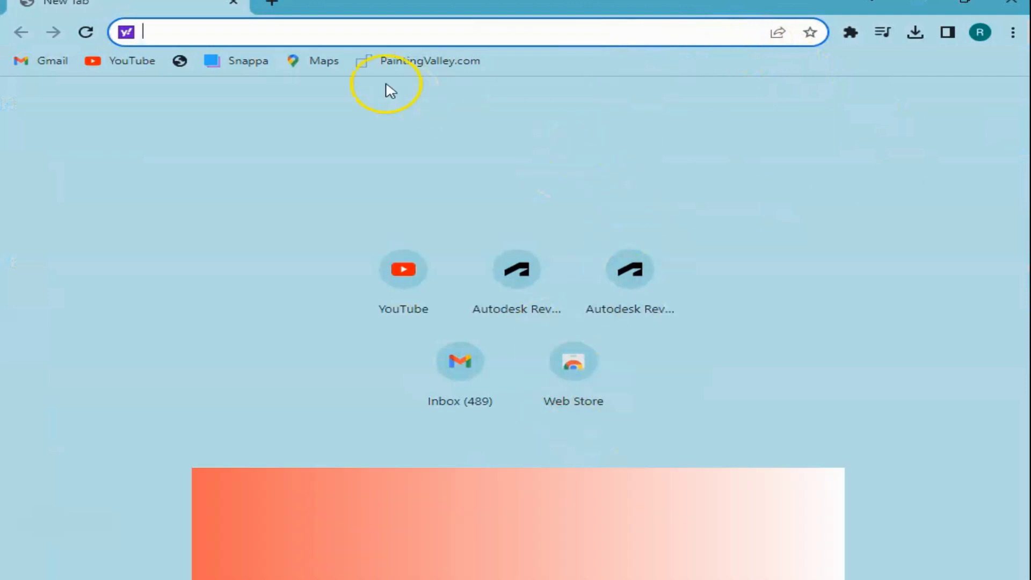
right_click(155, 33)
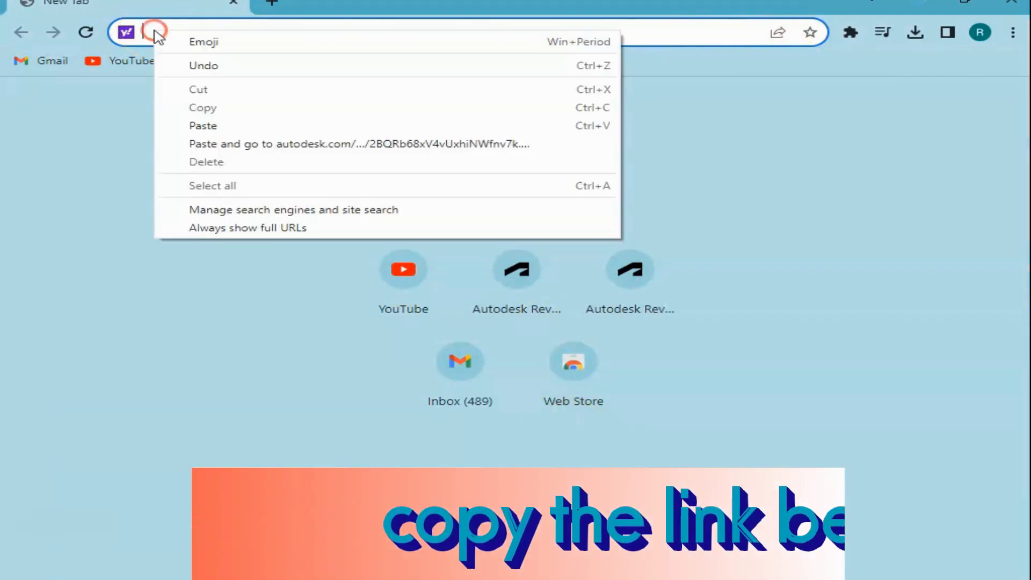
left_click(219, 128)
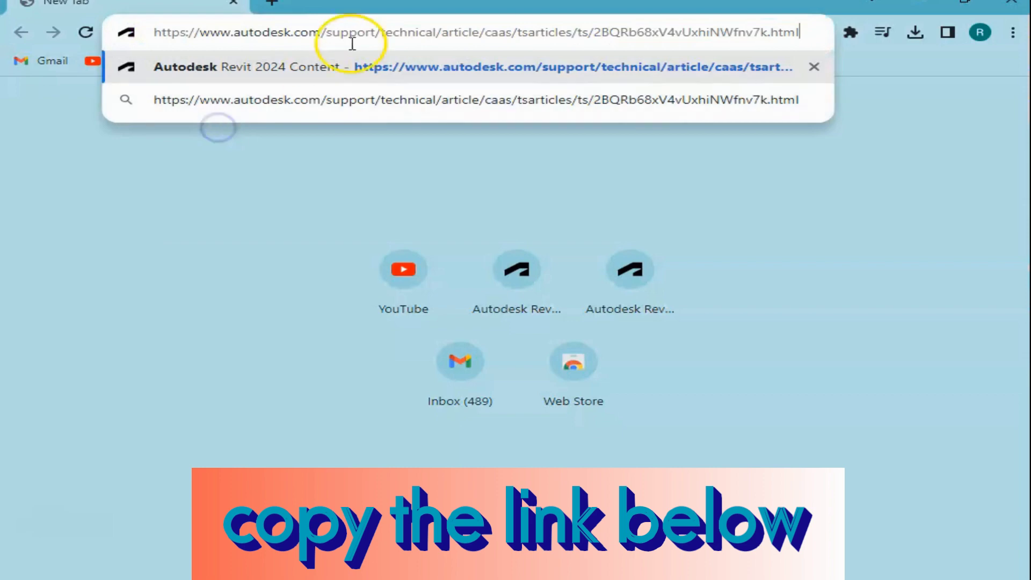
left_click(437, 66)
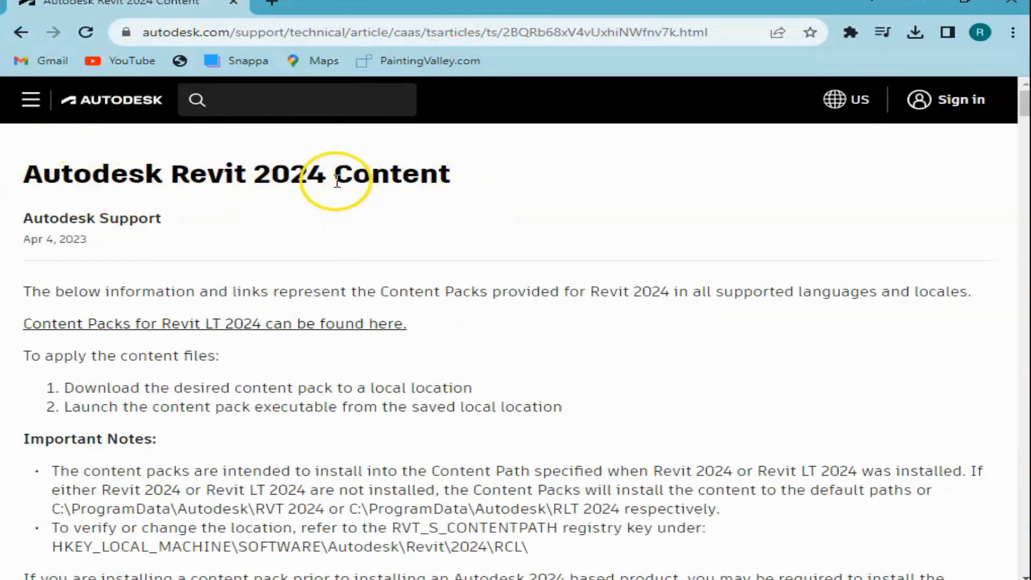
Step: Examine the Revit 2024 Content Packs table for the US English family library pack, its download link and size
scroll(470, 284, "down", 9)
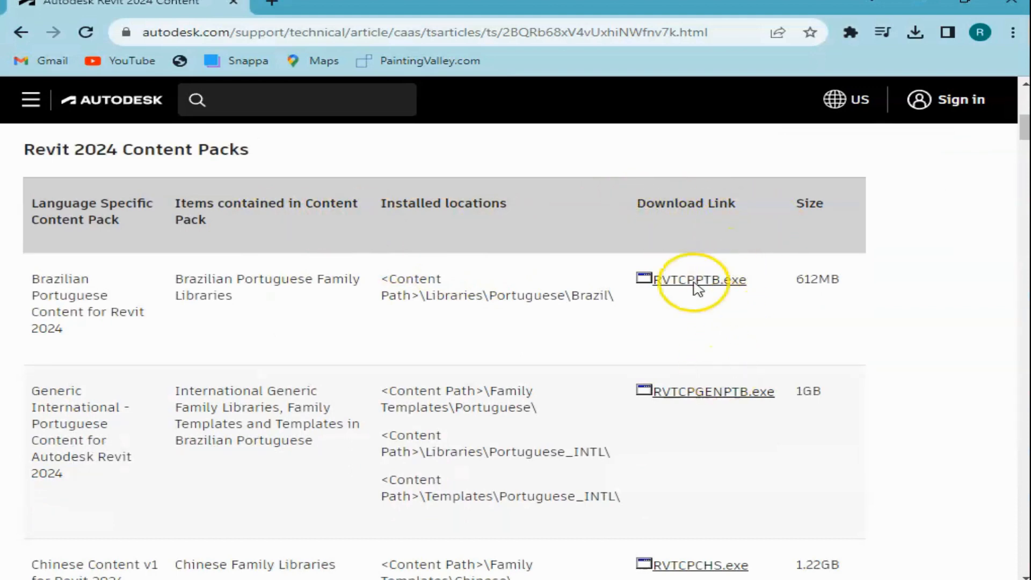
scroll(80, 359, "down", 10)
scroll(86, 290, "down", 10)
scroll(86, 290, "down", 8)
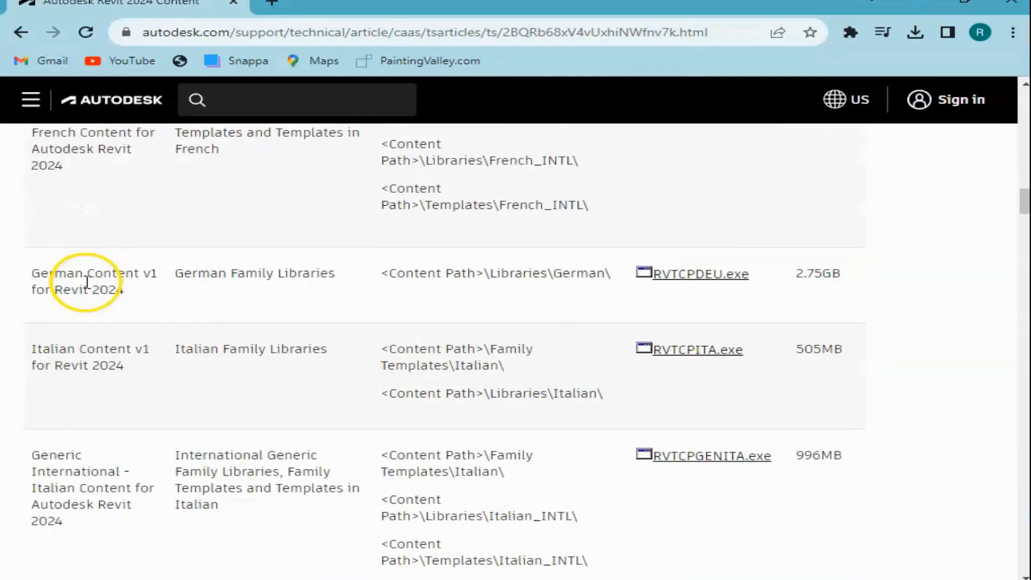
scroll(87, 282, "down", 3)
scroll(88, 289, "down", 10)
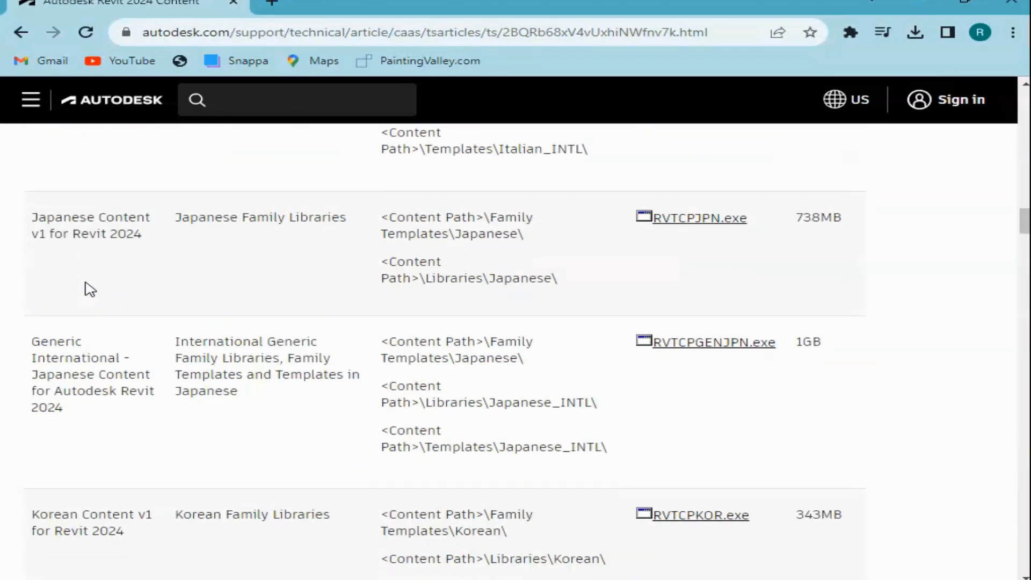
scroll(88, 289, "down", 12)
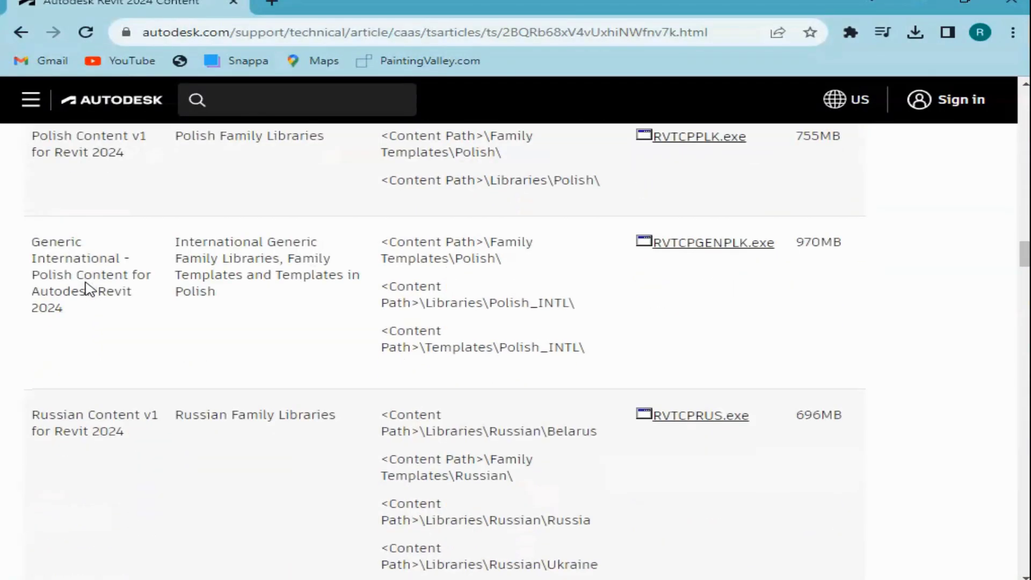
scroll(89, 289, "down", 12)
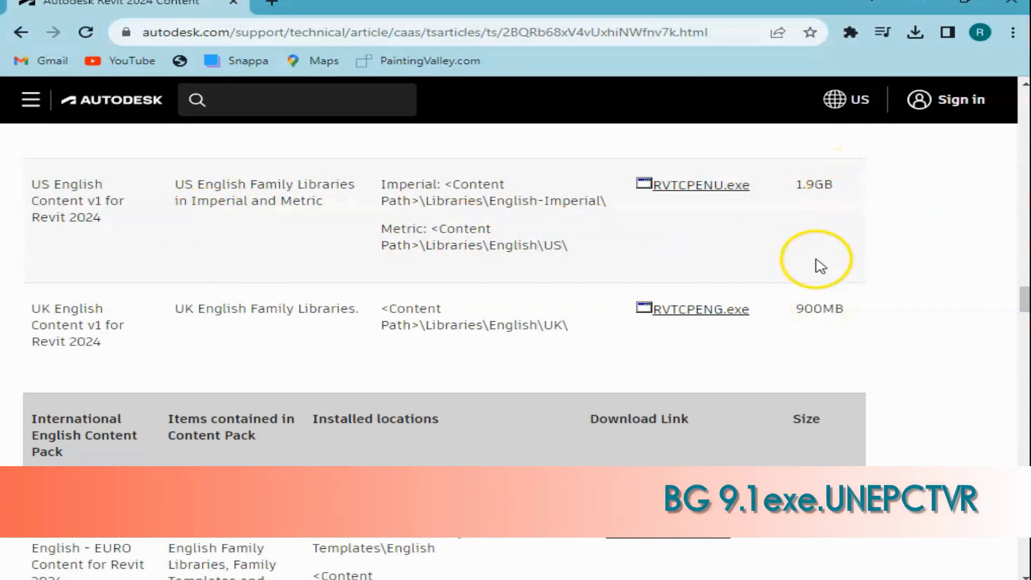
scroll(827, 218, "up", 2)
scroll(825, 217, "up", 3)
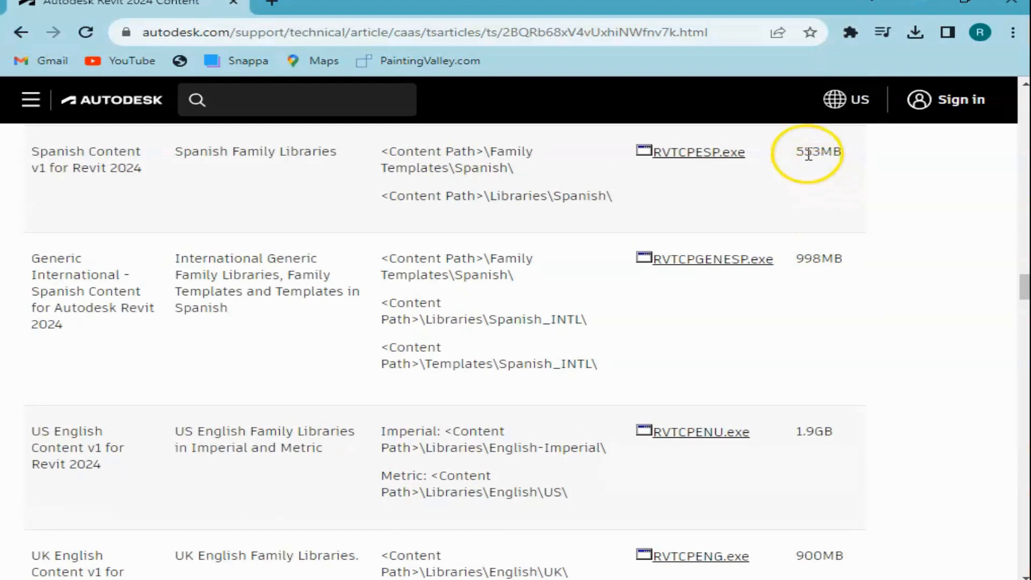
scroll(837, 263, "up", 6)
scroll(811, 314, "down", 10)
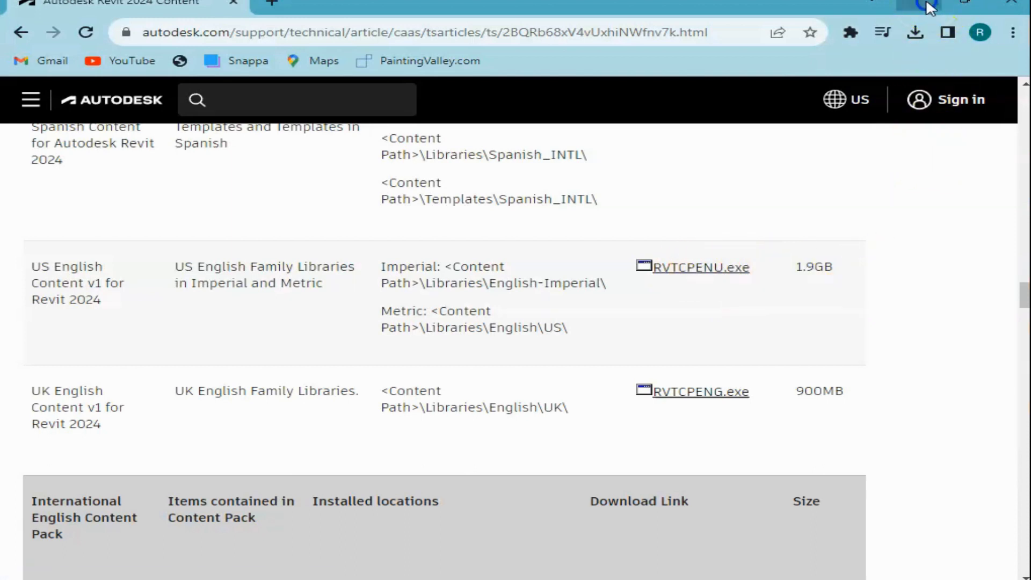
Step: Minimize the browser and create a new desktop folder named "revit families"
left_click(930, 7)
right_click(342, 140)
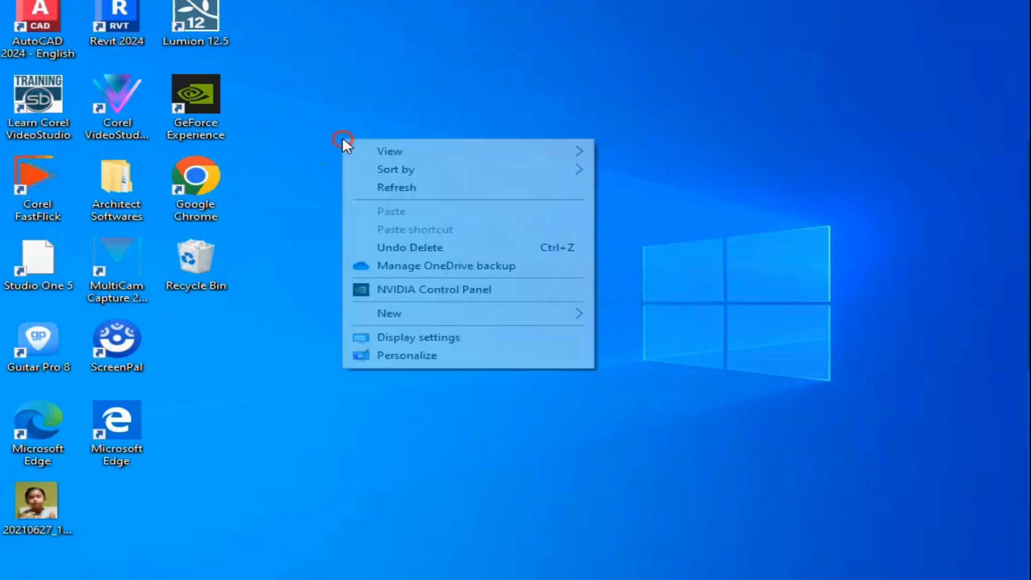
mouse_move(562, 312)
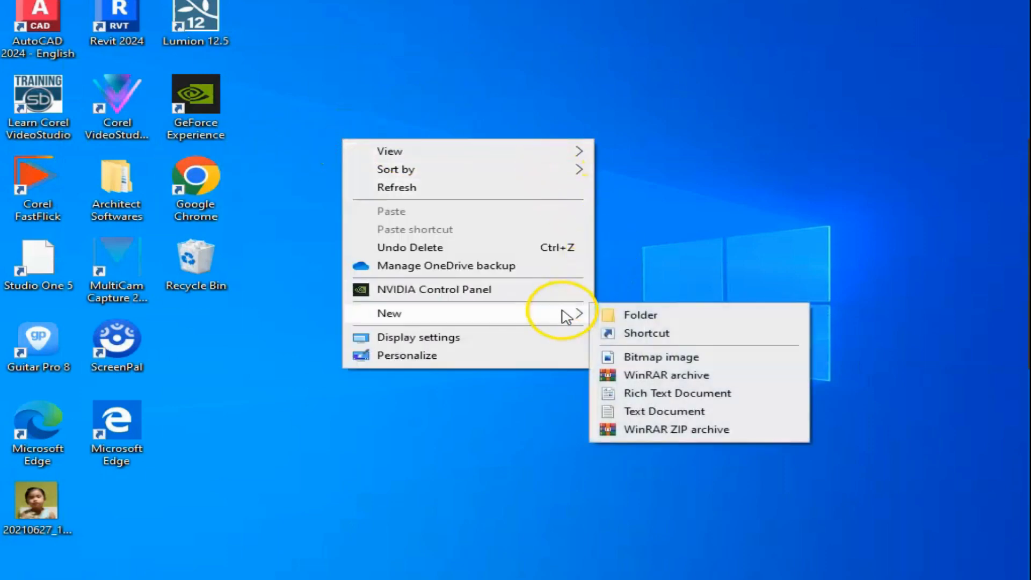
left_click(634, 315)
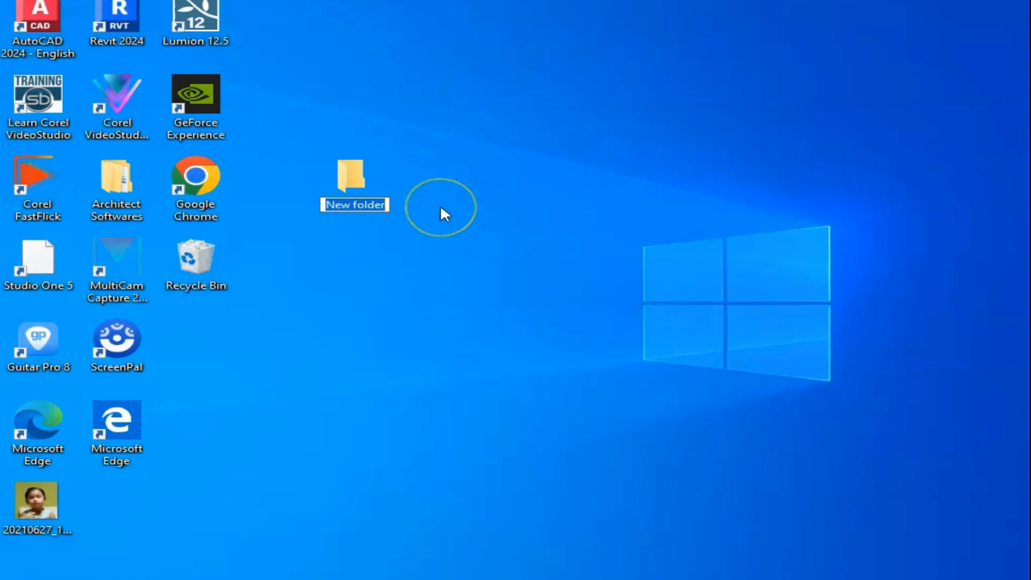
type("revit f")
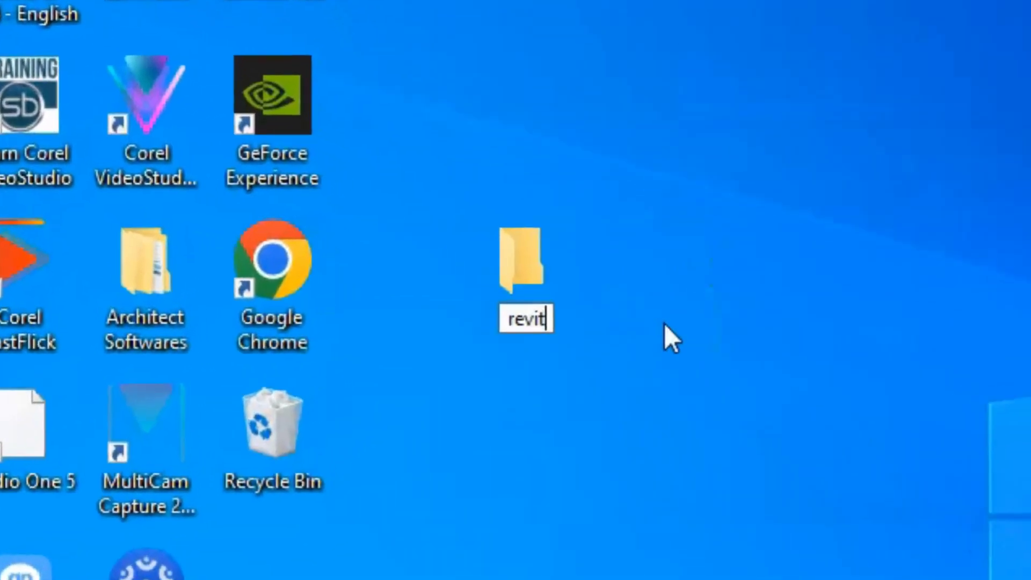
type("amilies")
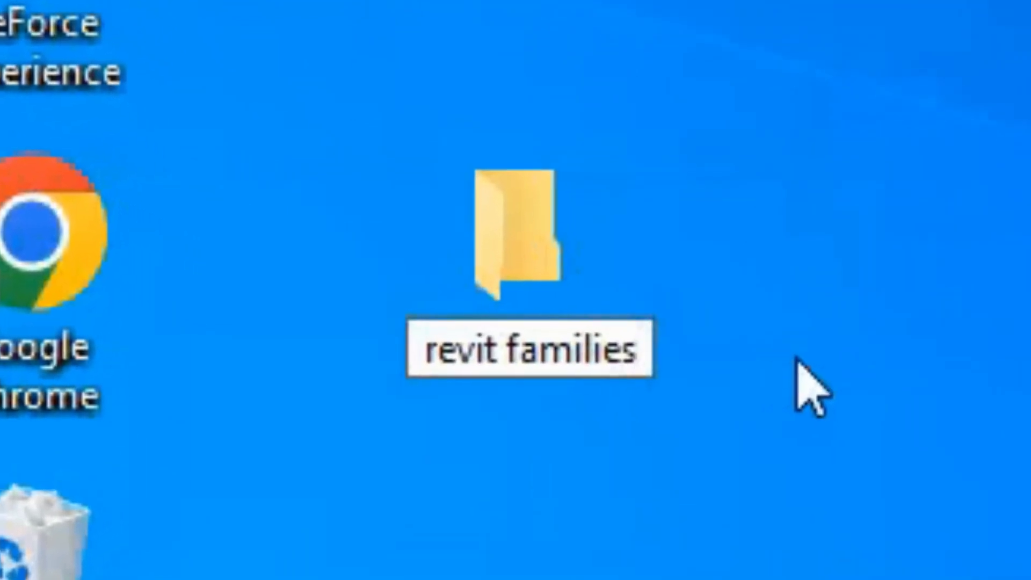
left_click(710, 471)
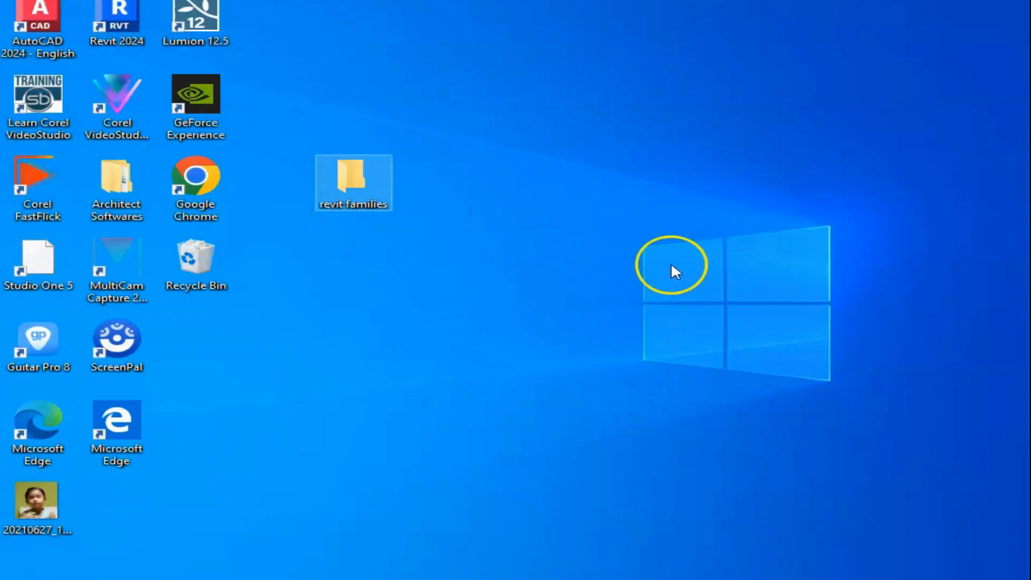
Step: Return to the Revit 2024 Content page in Chrome and download RVTCPENU.exe into the desktop's revit families folder
left_click(651, 578)
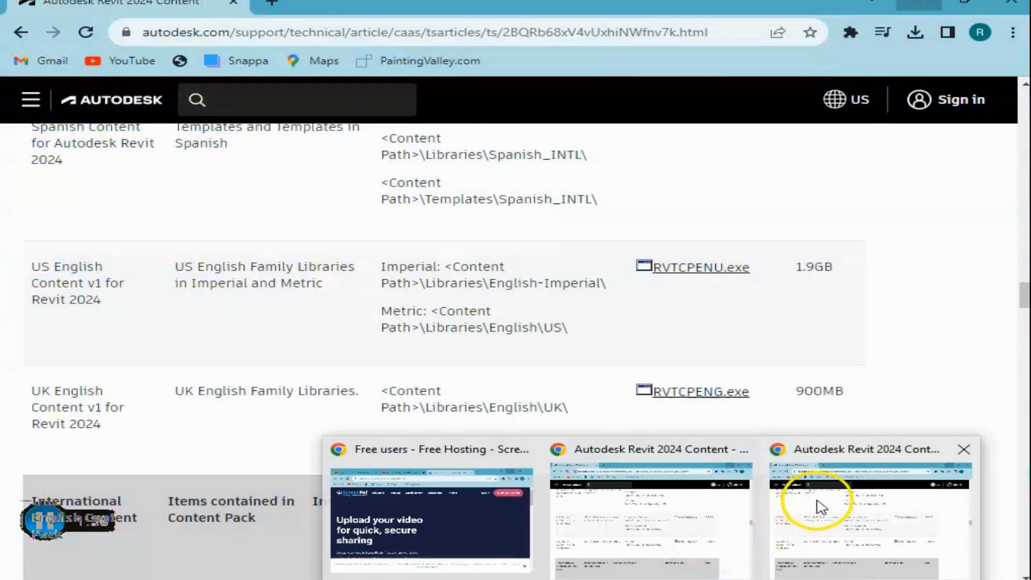
left_click(843, 493)
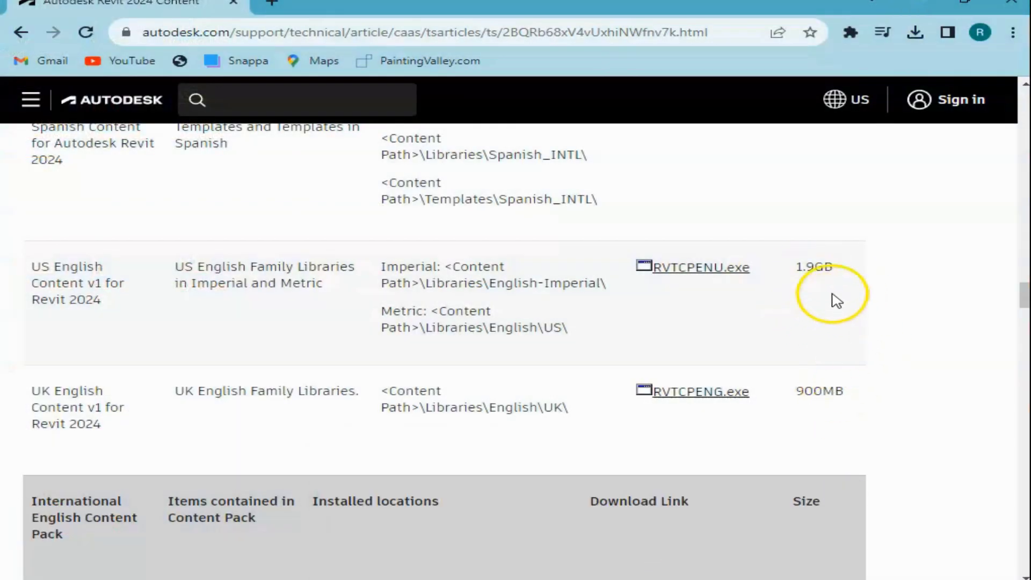
left_click(720, 275)
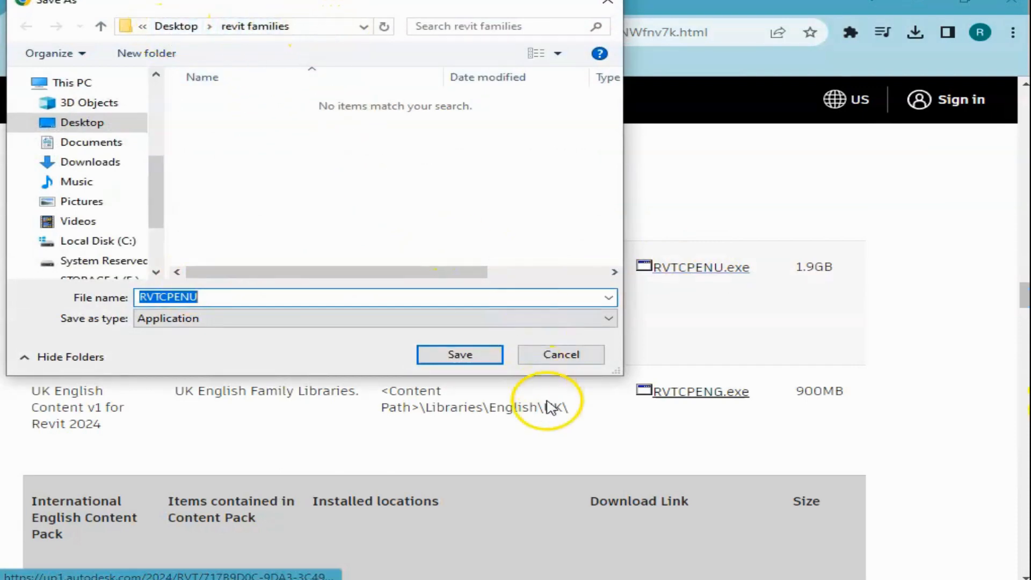
left_click(460, 356)
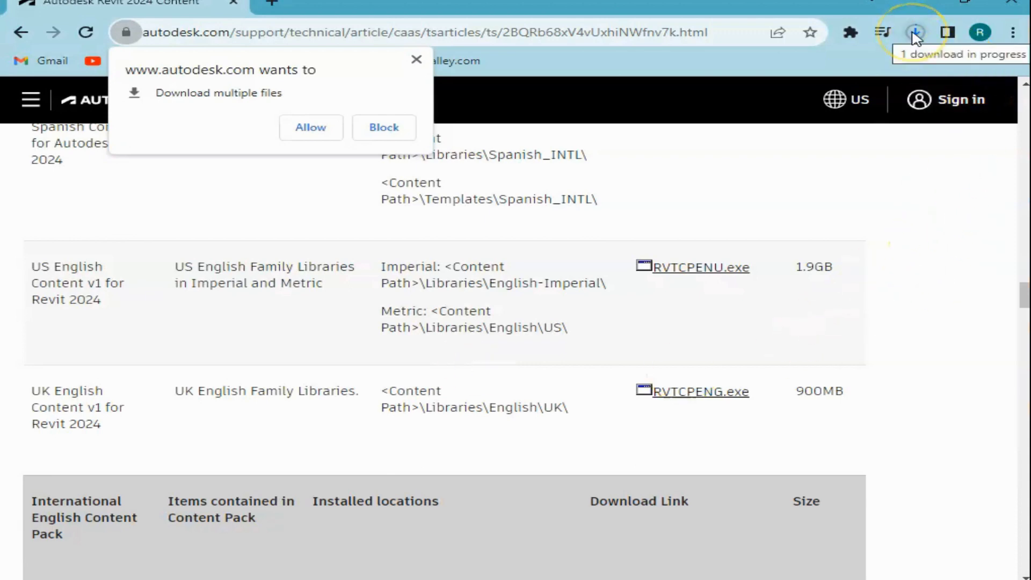
left_click(936, 47)
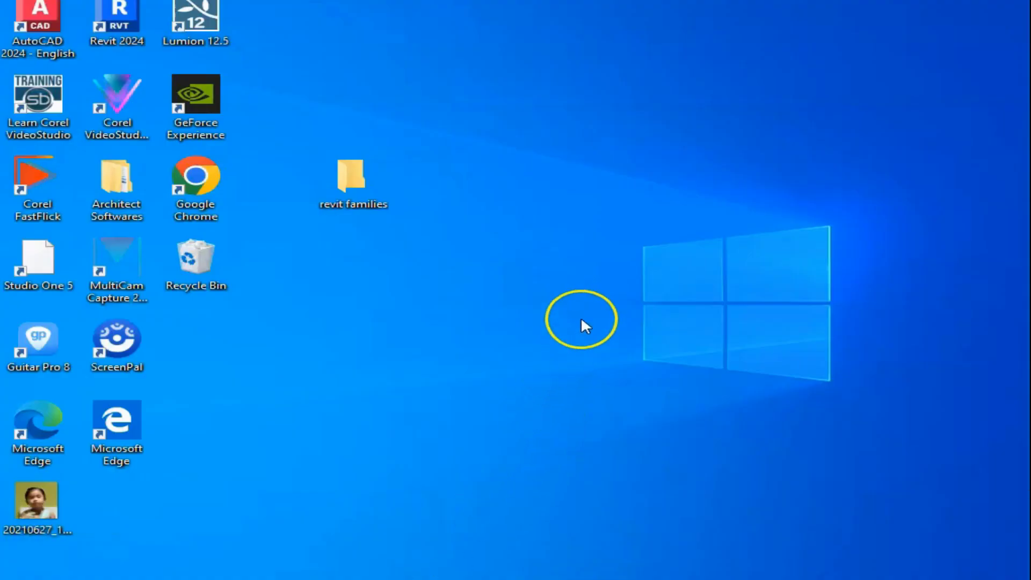
Step: Open the revit families folder on the desktop and try to run the RVTCPENU installer as administrator
double_click(347, 200)
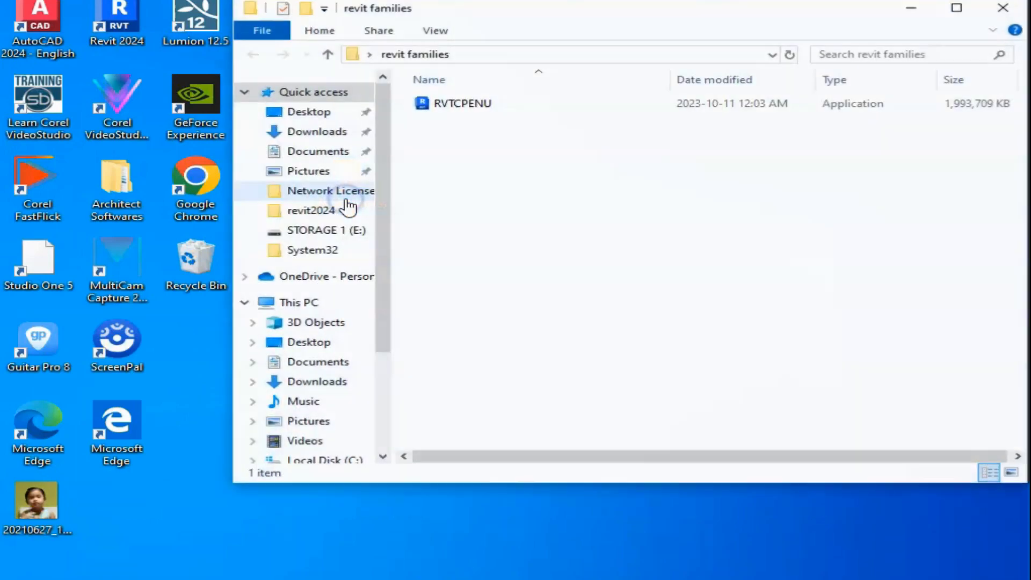
left_click(452, 111)
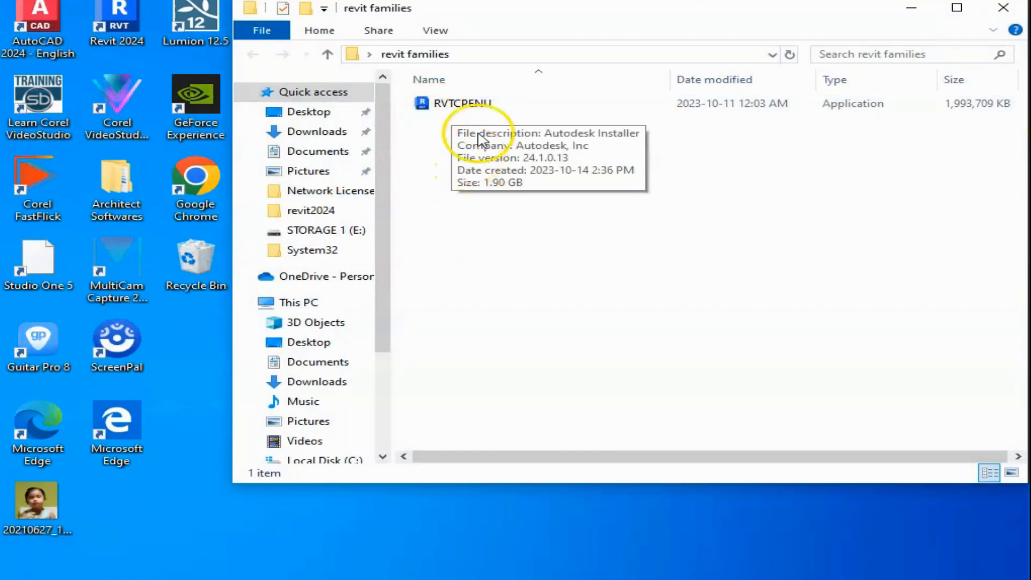
double_click(456, 114)
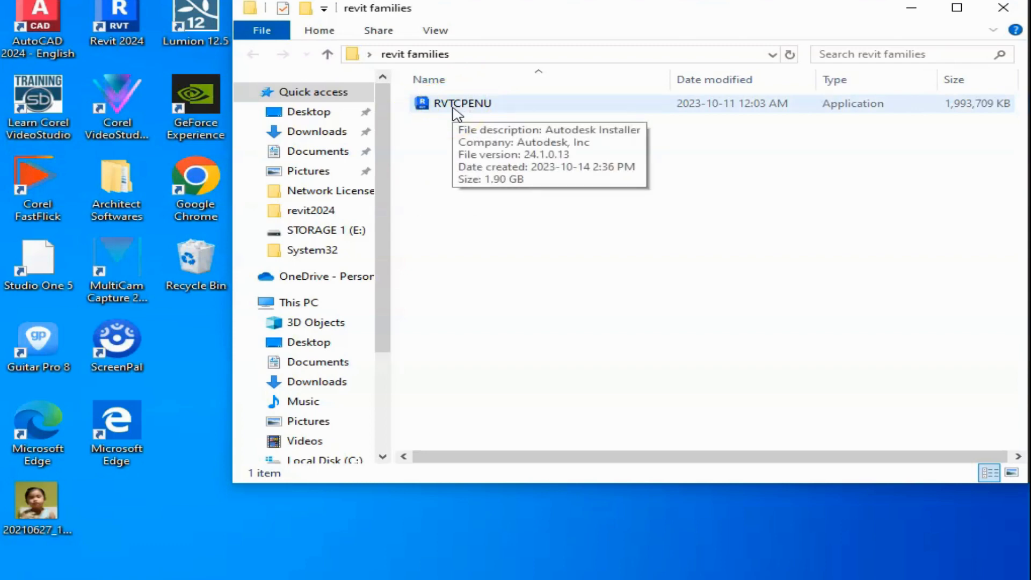
left_click(454, 111)
right_click(453, 108)
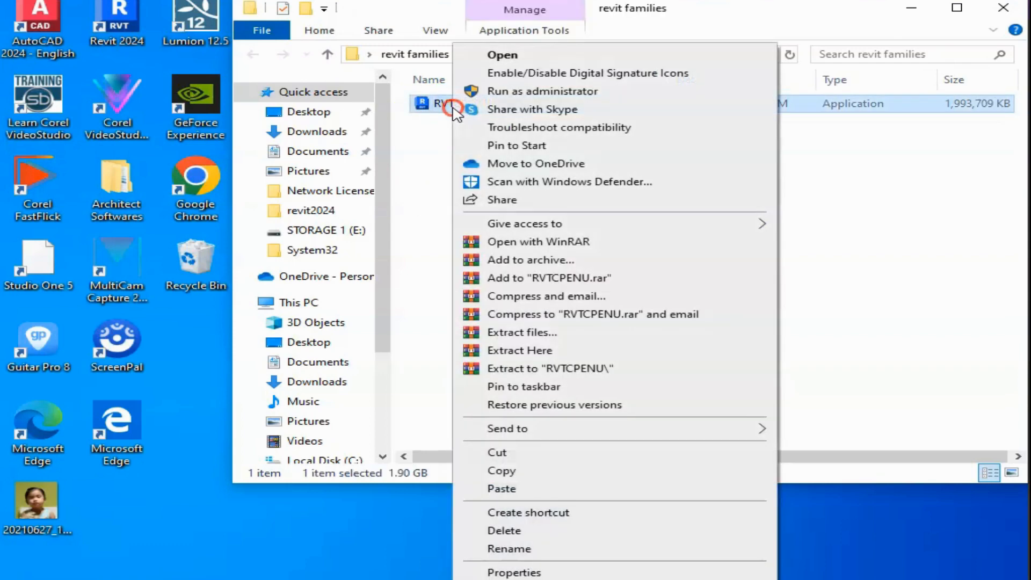
left_click(513, 92)
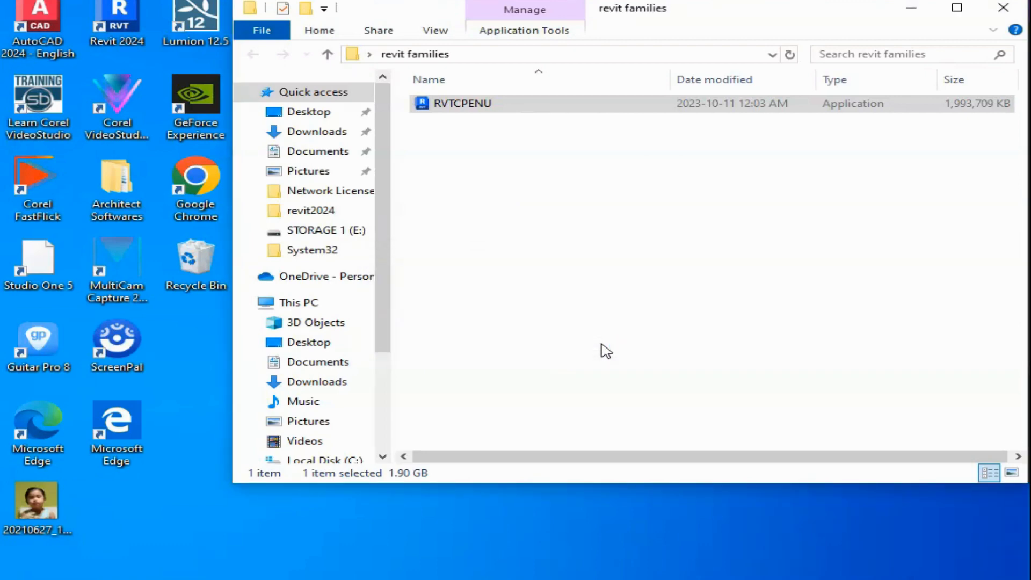
Step: Reposition the revit families window and retry launching RVTCPENU with administrator rights
left_click_drag(705, 20, 567, 28)
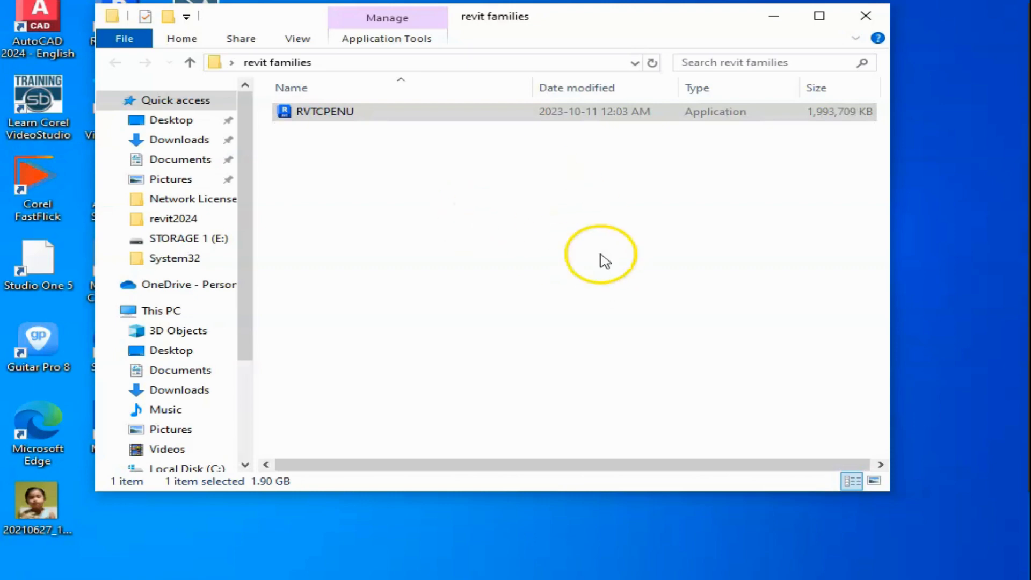
left_click(335, 118)
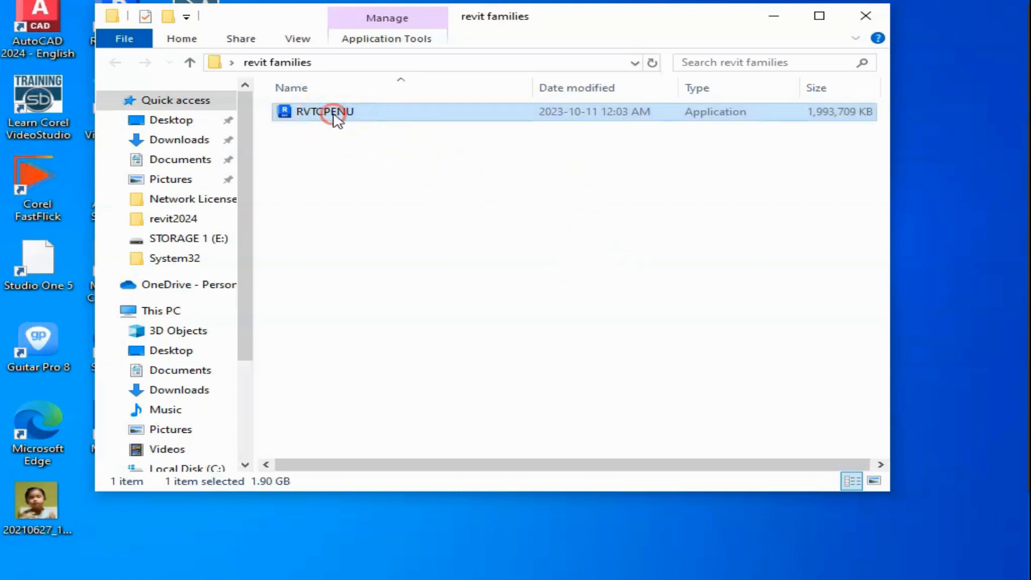
right_click(334, 114)
left_click(420, 93)
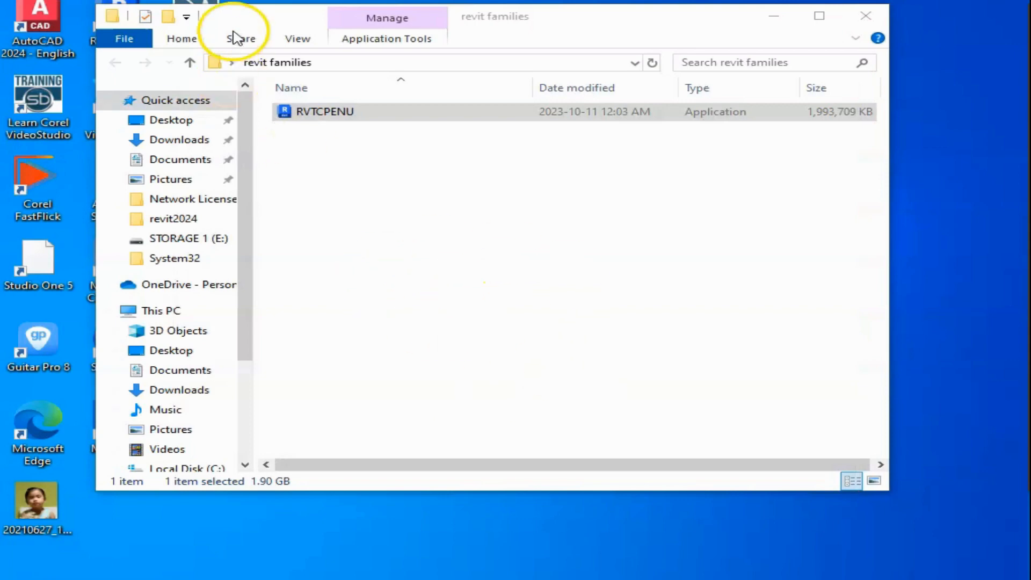
left_click(370, 112)
right_click(370, 111)
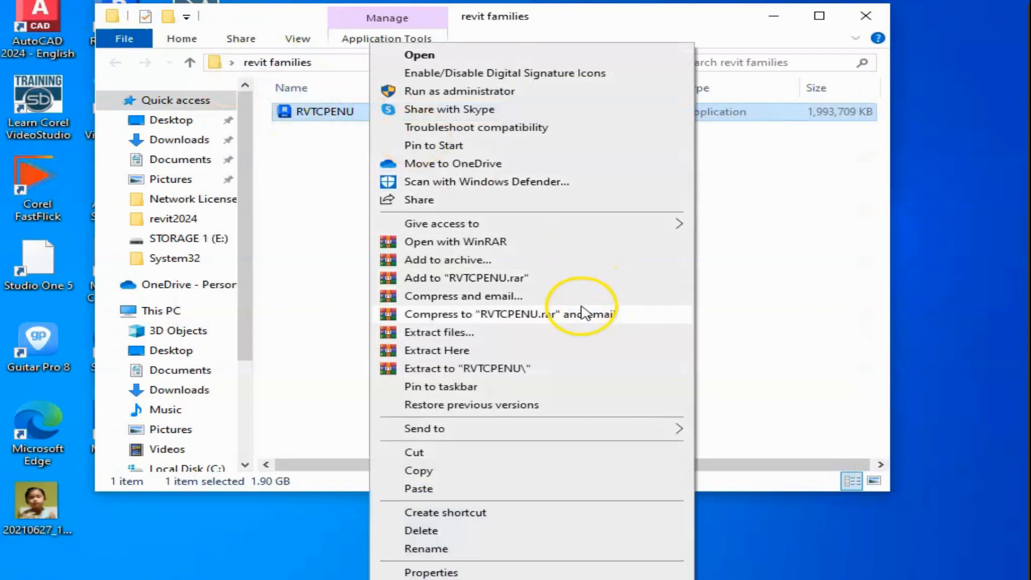
left_click(430, 91)
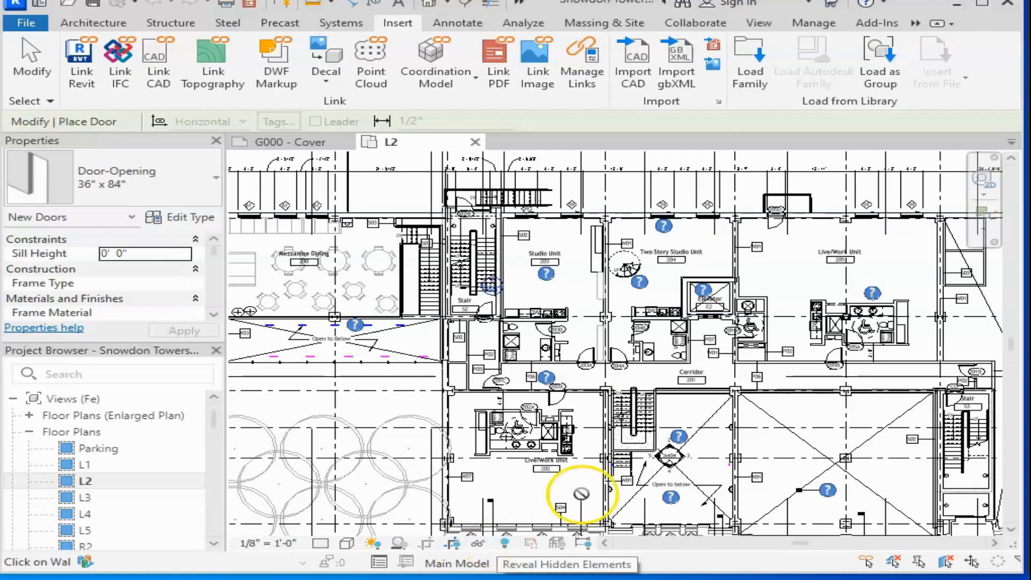
Step: Minimize Revit and open the Autodesk License Patcher Installer folder under Architect Softwares\revit2024\Crack
left_click(956, 9)
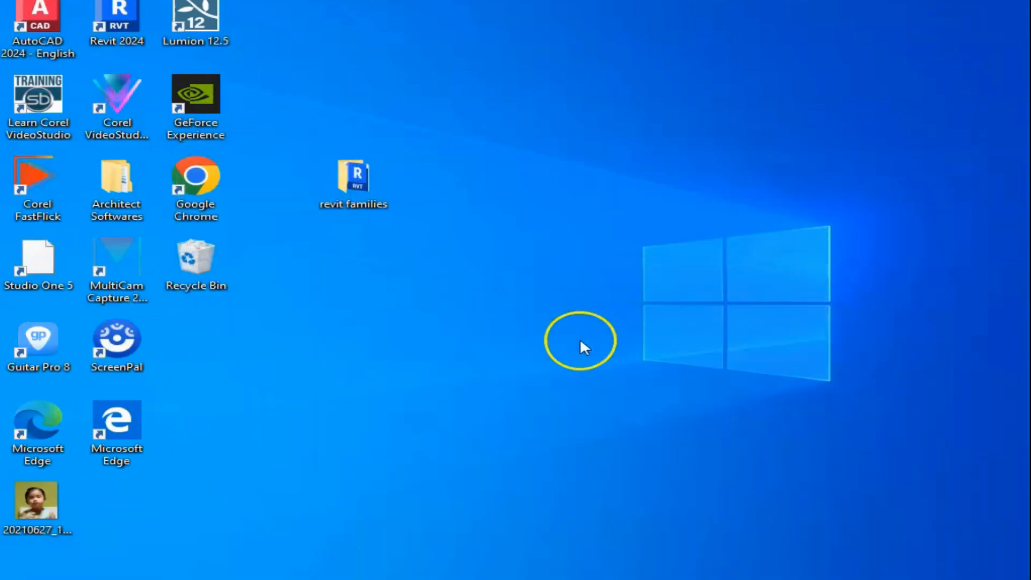
double_click(126, 200)
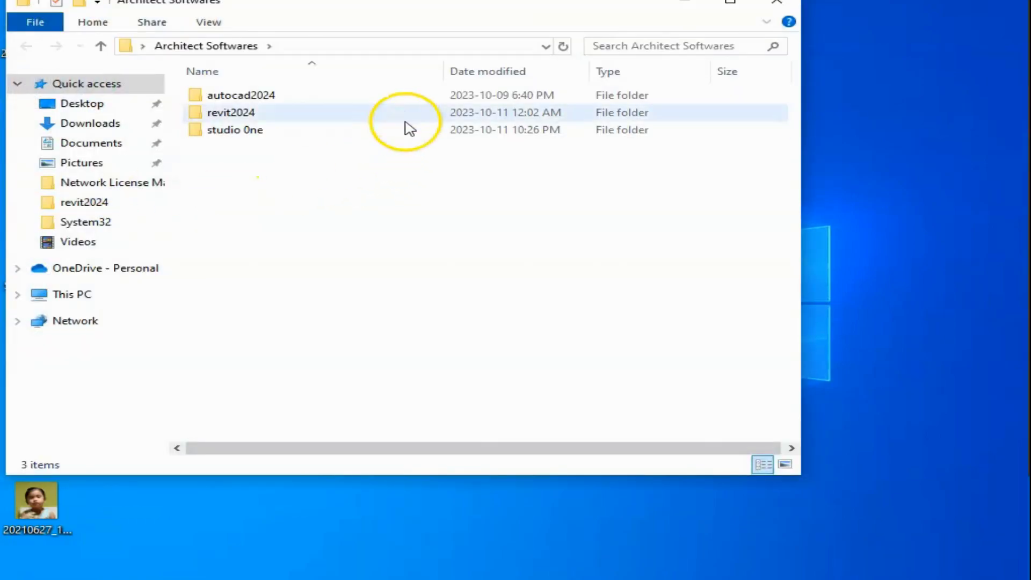
mouse_move(288, 112)
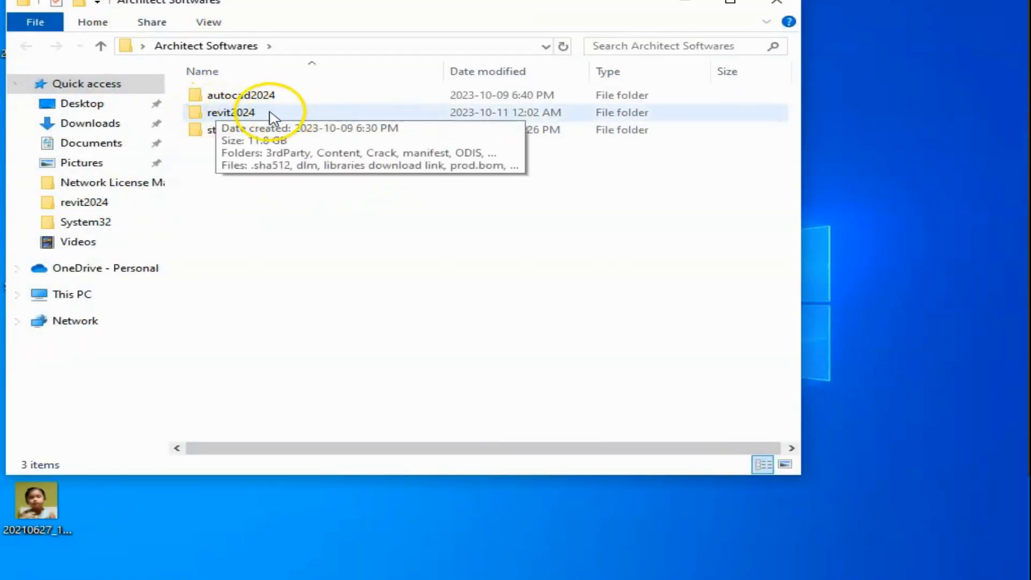
double_click(244, 115)
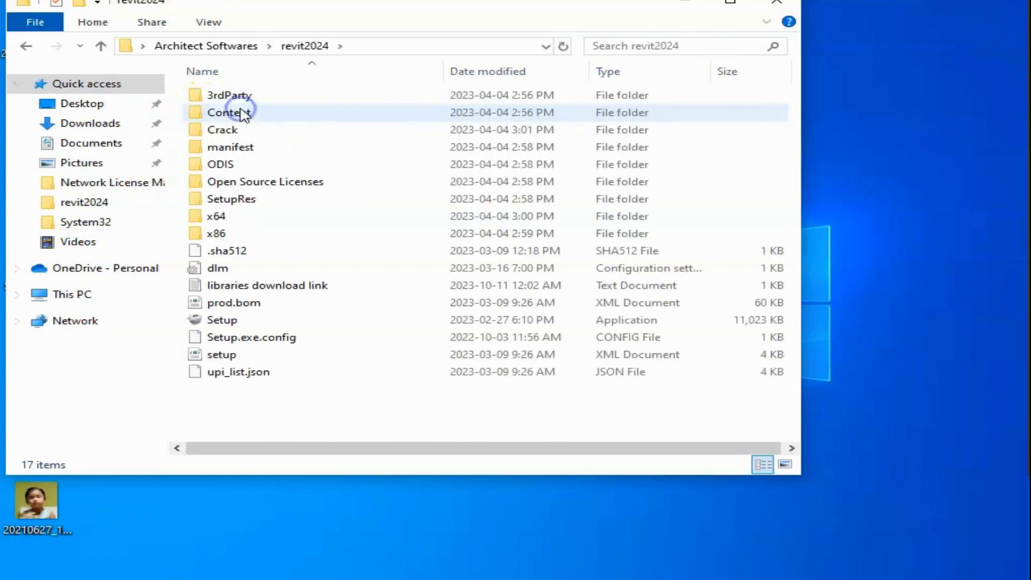
mouse_move(317, 150)
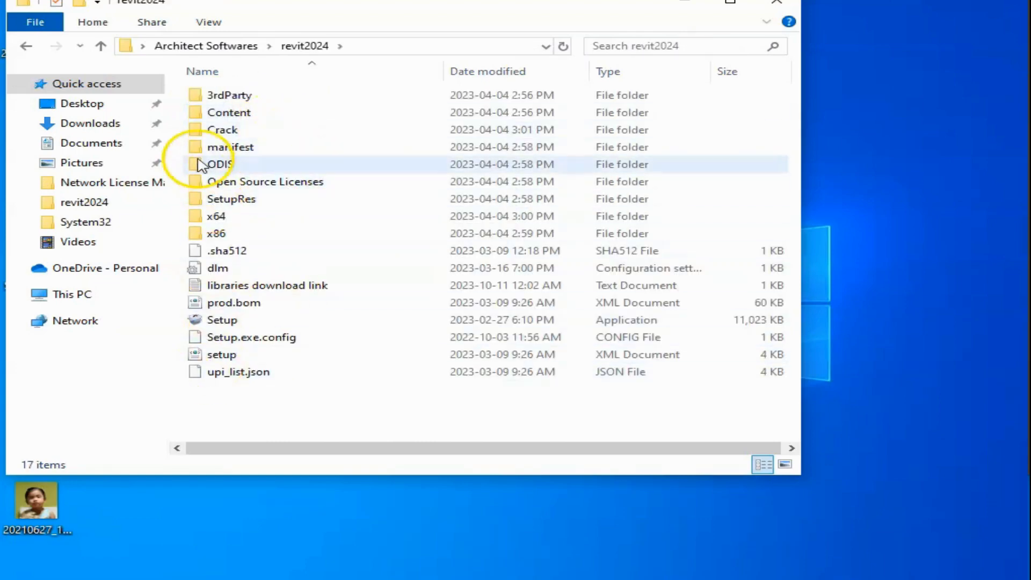
mouse_move(252, 152)
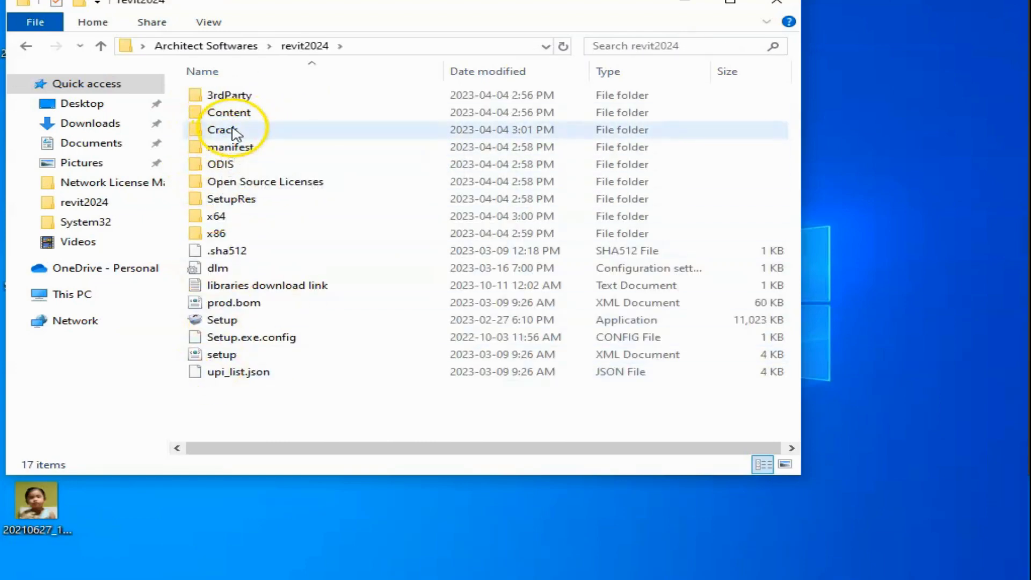
double_click(258, 130)
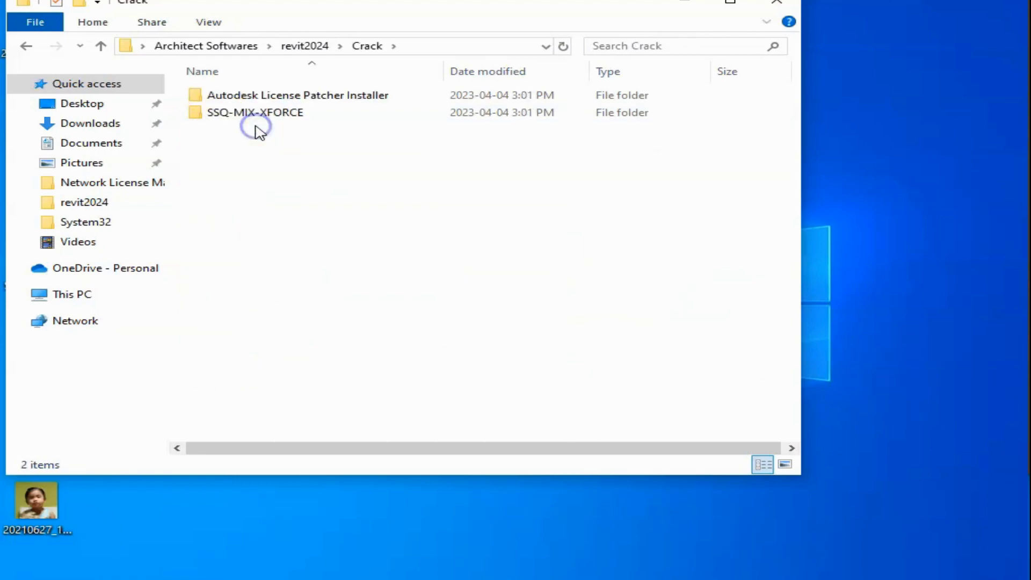
left_click(323, 97)
double_click(323, 97)
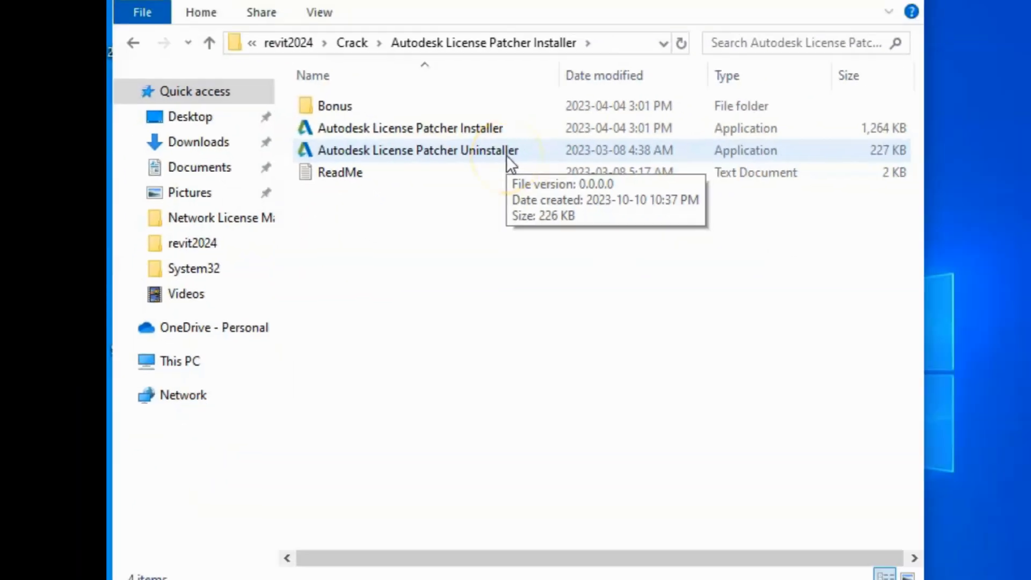
Step: Run Autodesk License Patcher Uninstaller as administrator and close its folder window
left_click(506, 154)
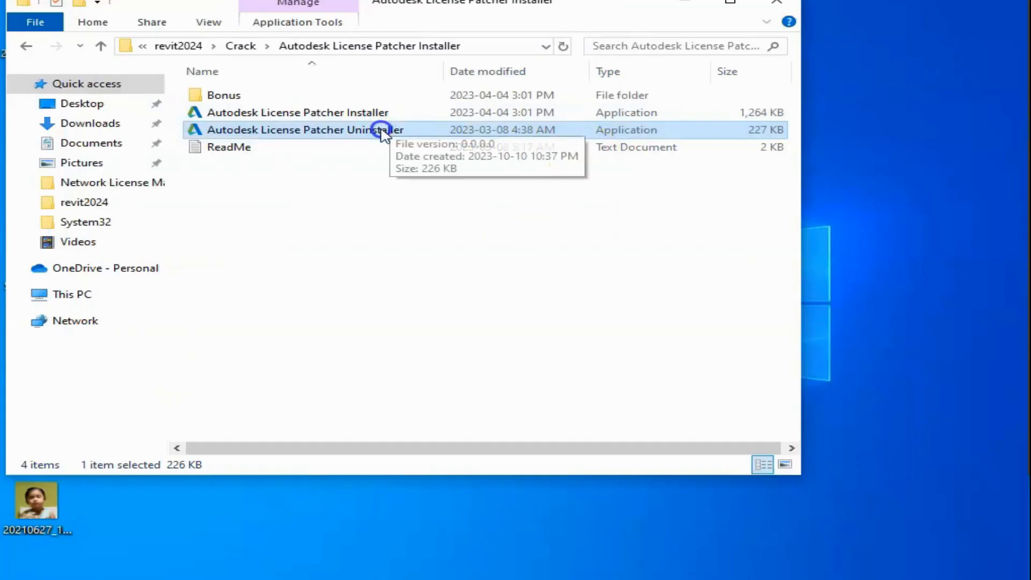
right_click(492, 152)
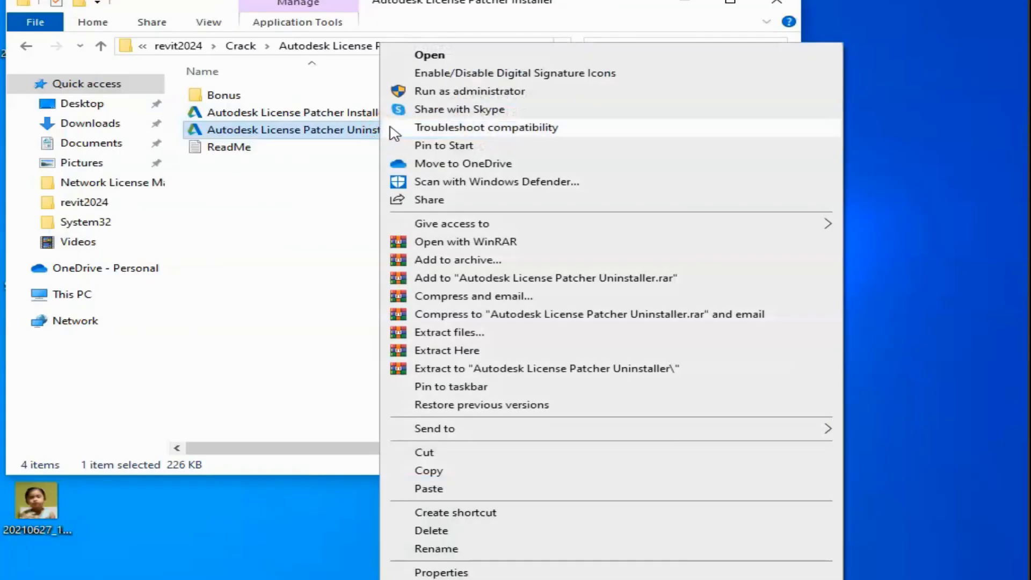
left_click(433, 91)
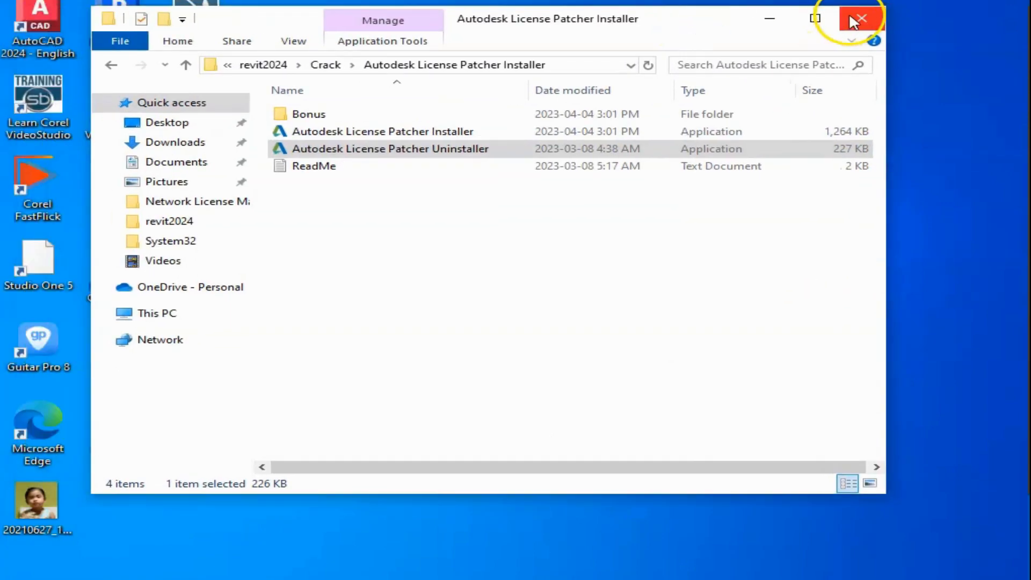
left_click(776, 2)
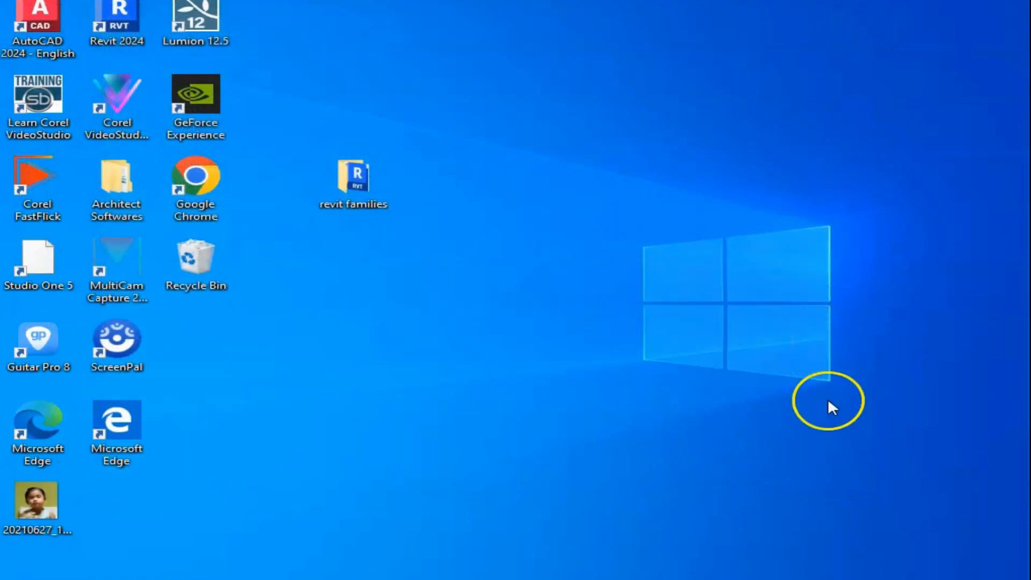
Step: Run RVTCPENU from the revit families folder as administrator and install Autodesk US English Content for Revit 2024
double_click(364, 174)
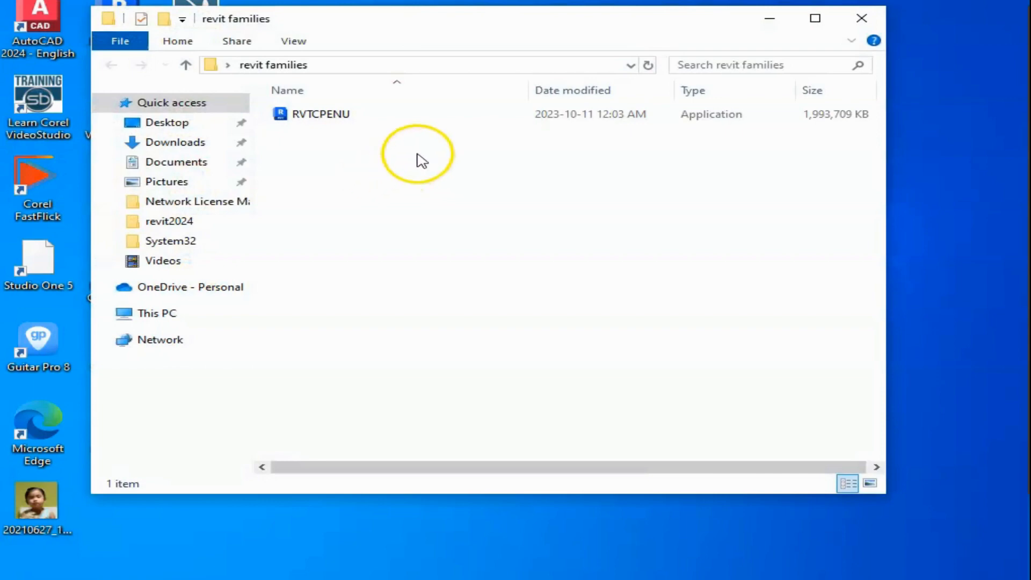
left_click(349, 114)
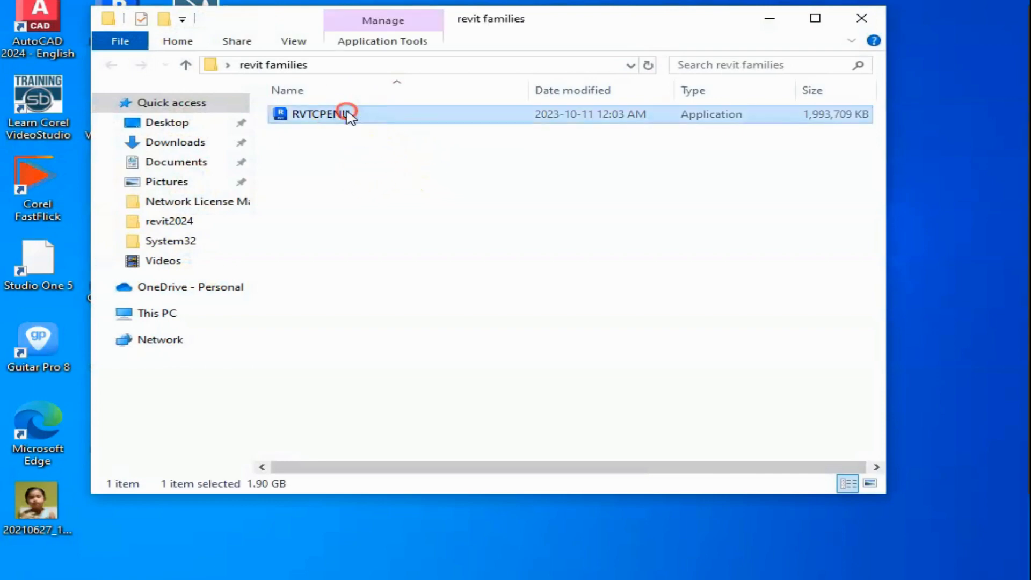
right_click(349, 115)
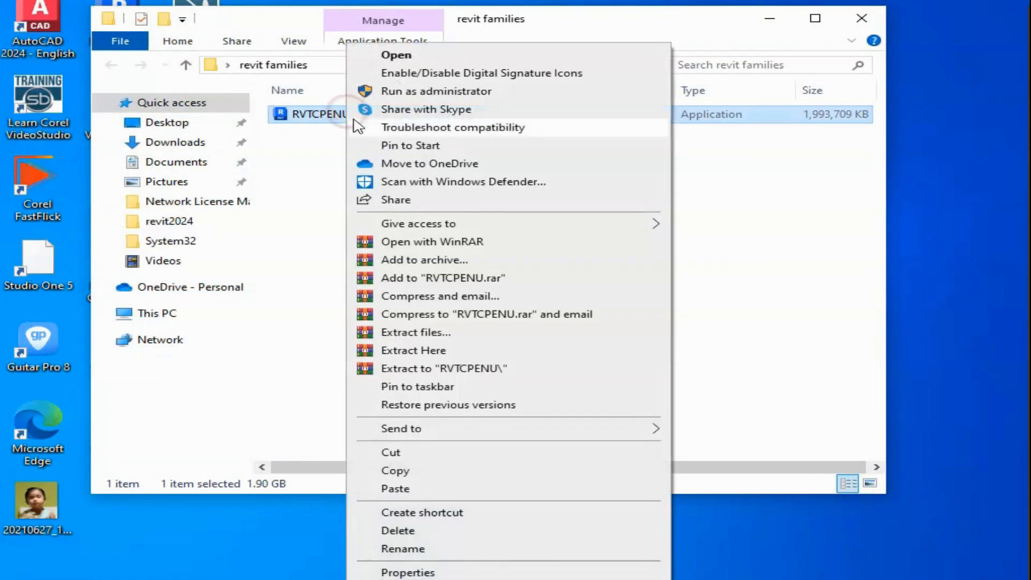
left_click(428, 91)
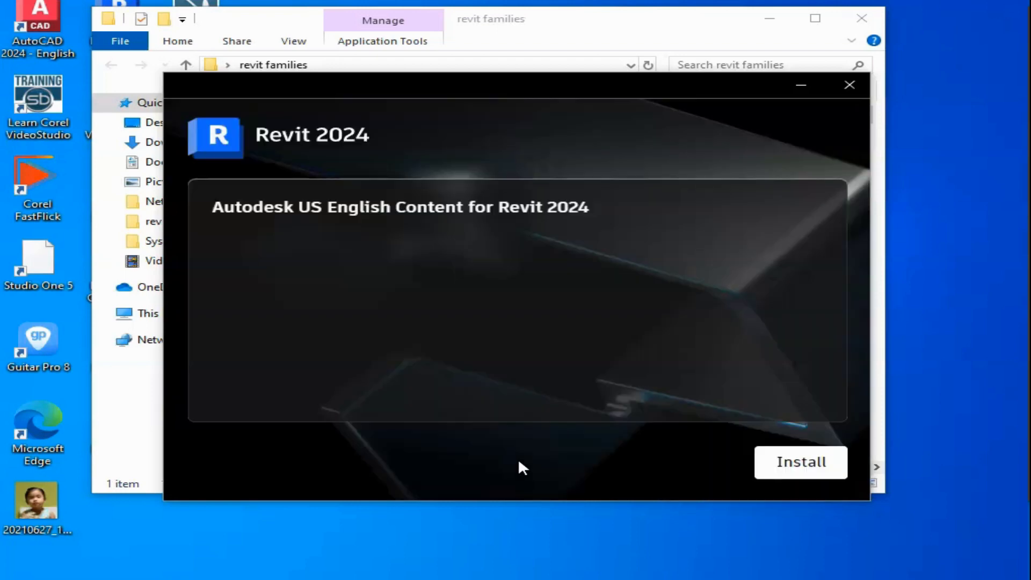
left_click(820, 468)
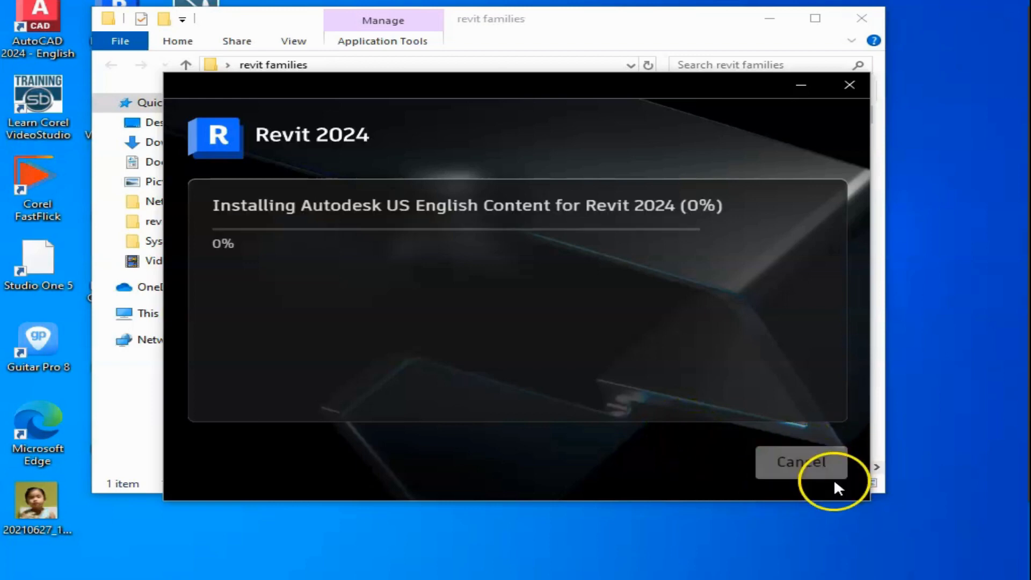
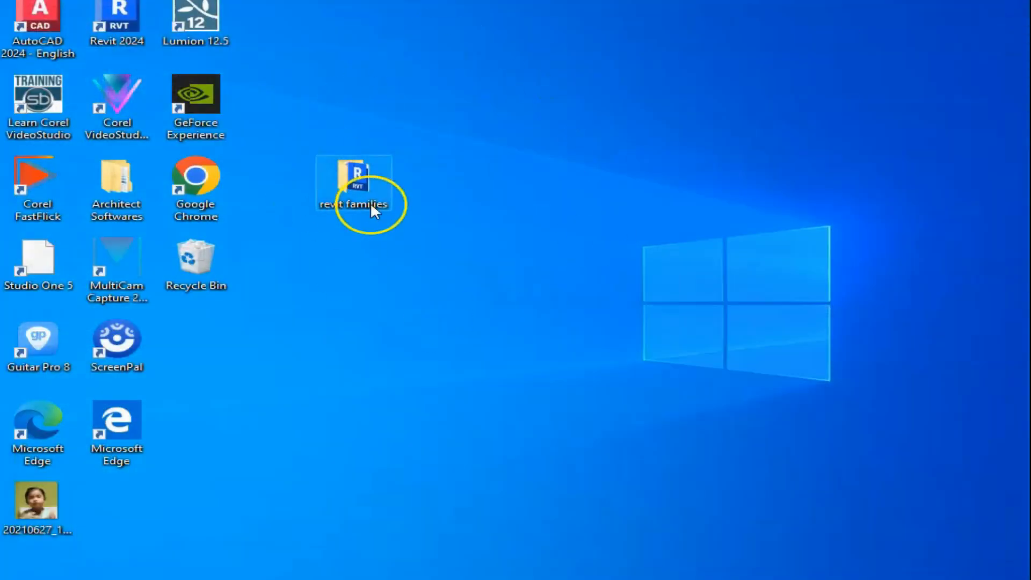
Step: Launch Revit 2024 to test its license and dismiss the license finder and error dialogs
double_click(117, 14)
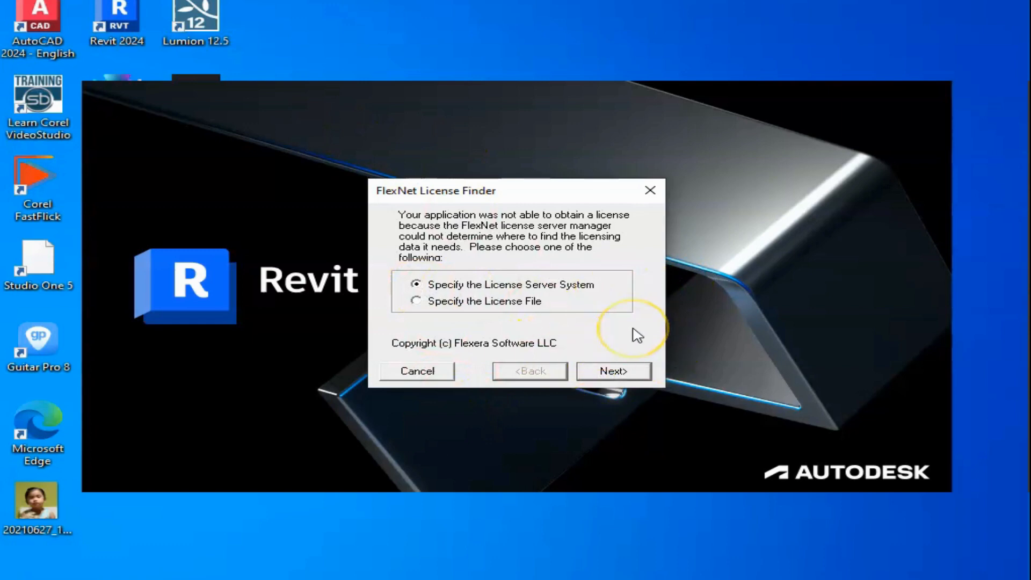
left_click(649, 190)
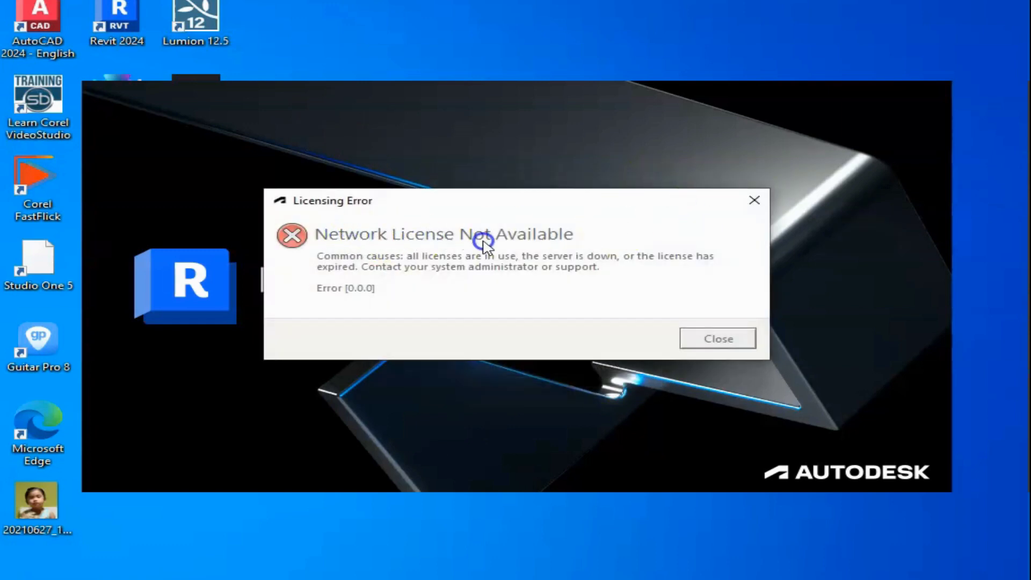
left_click(590, 279)
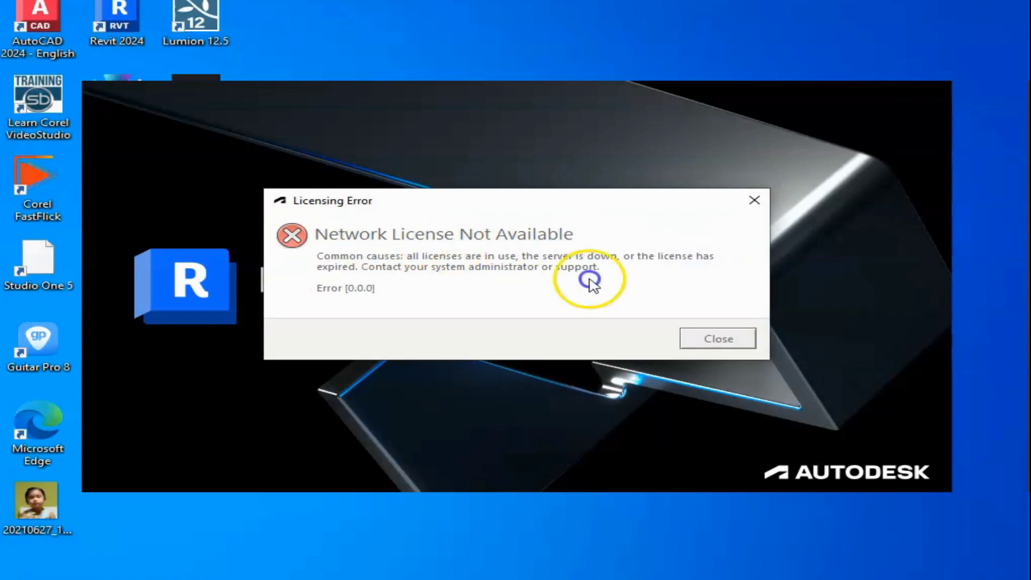
left_click(736, 337)
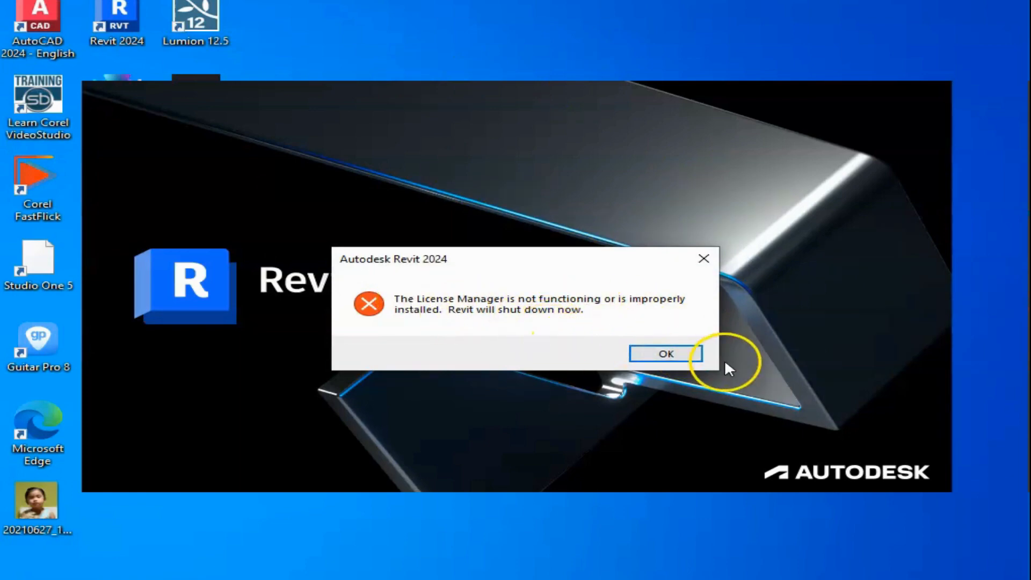
left_click(670, 356)
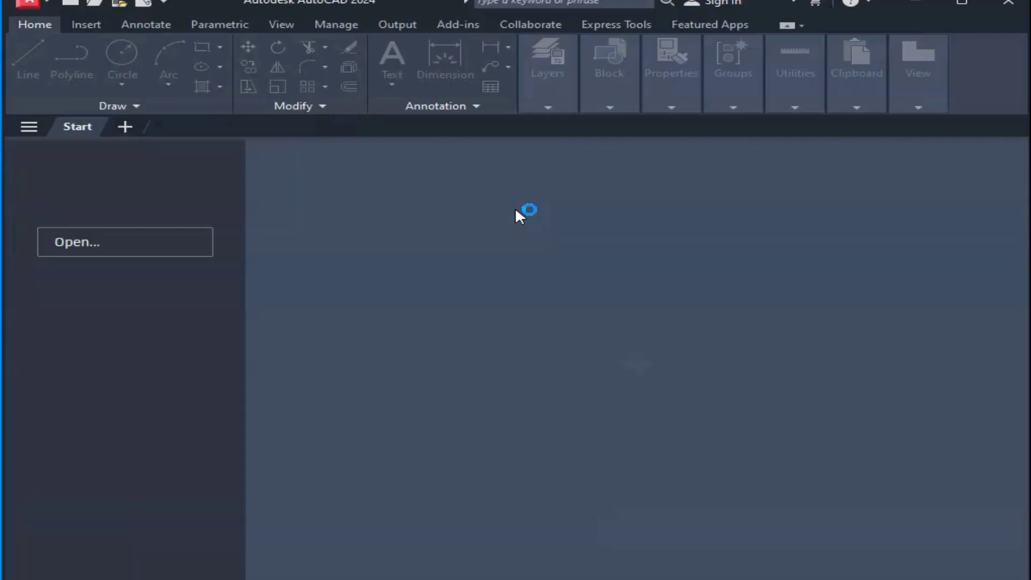
Step: Try to start a new drawing in AutoCAD 2024, dismiss the license finder dialogs and close the program
left_click(535, 204)
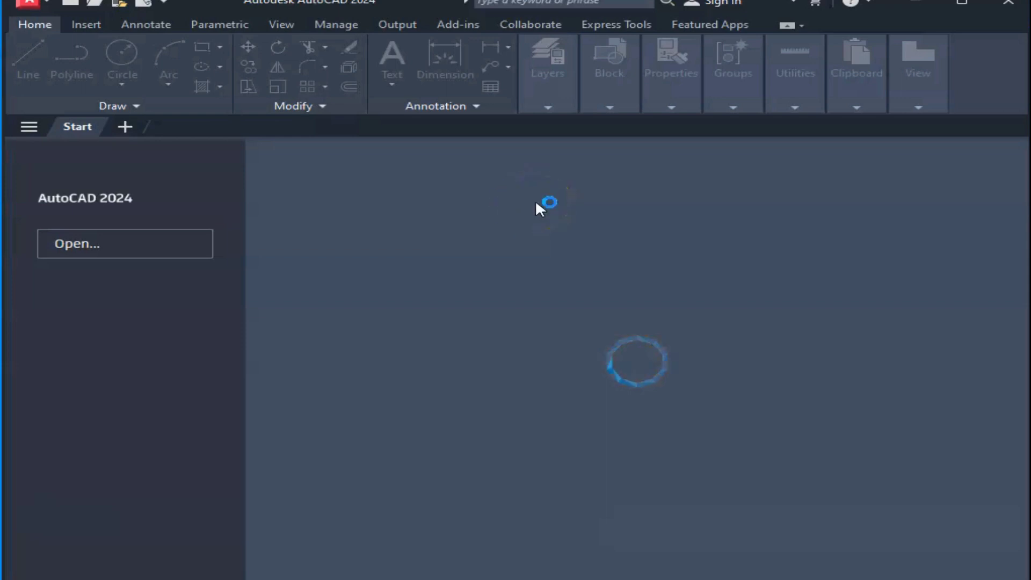
left_click(802, 339)
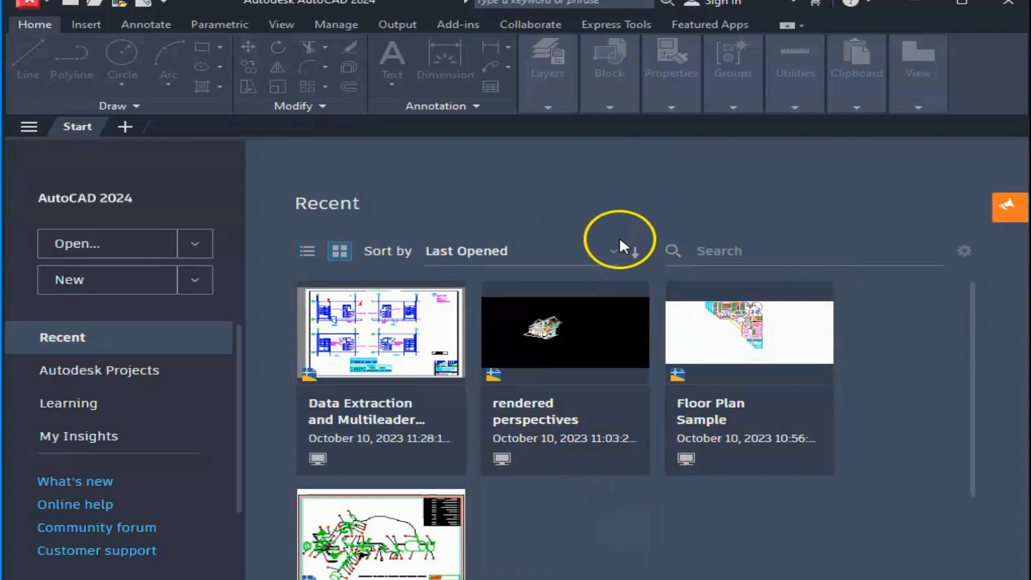
left_click(127, 278)
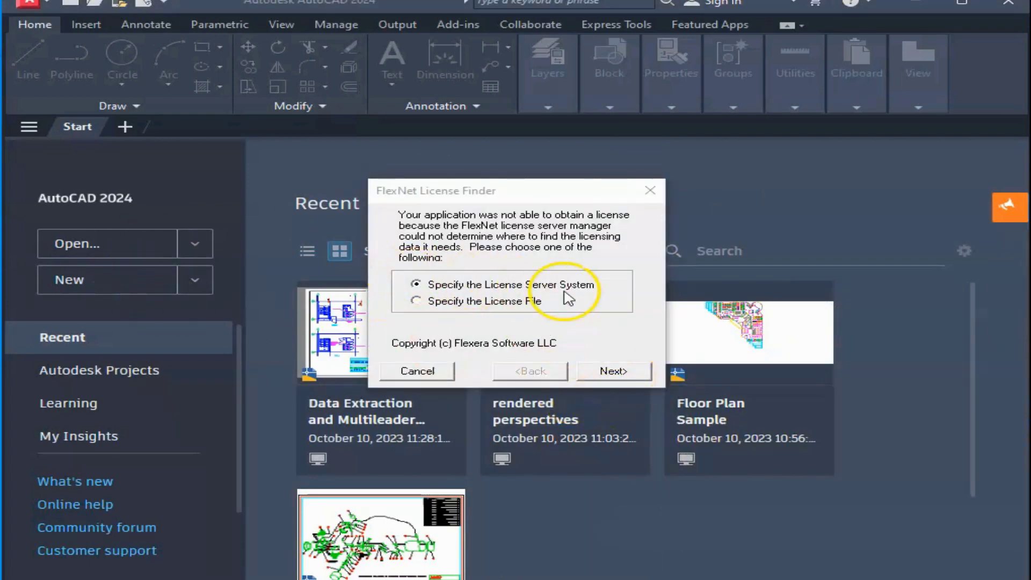
left_click(650, 191)
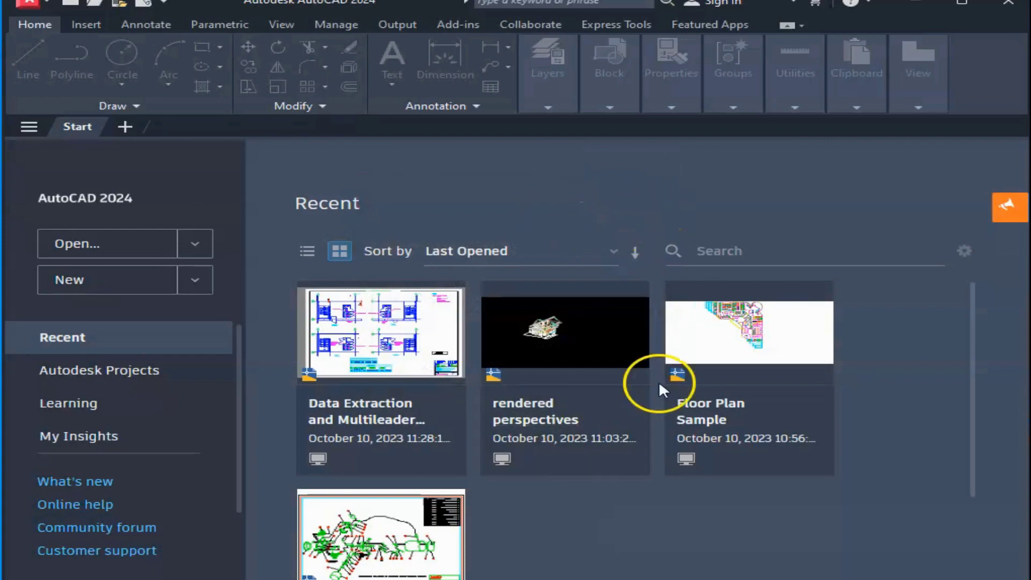
left_click(998, 10)
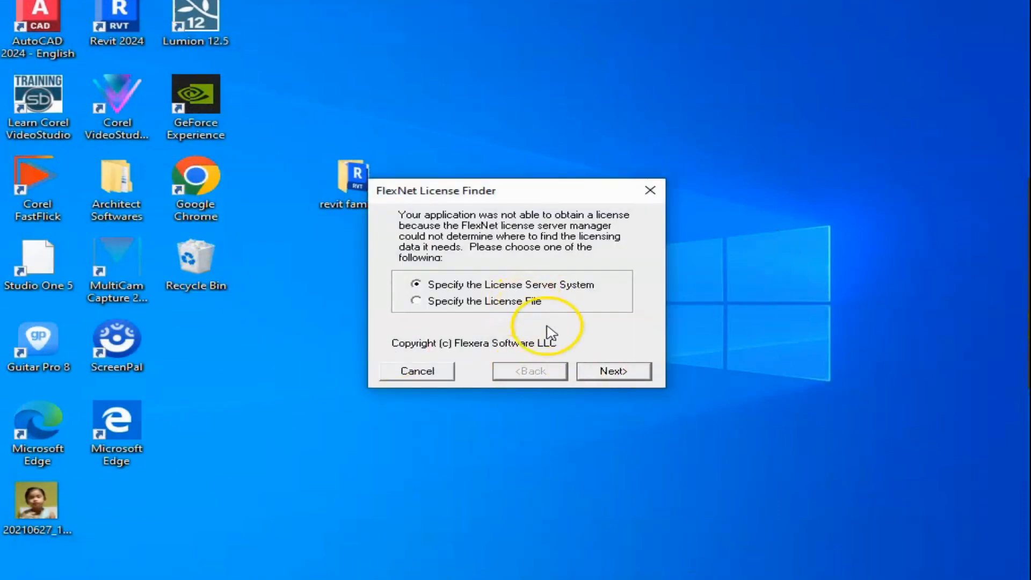
left_click(653, 193)
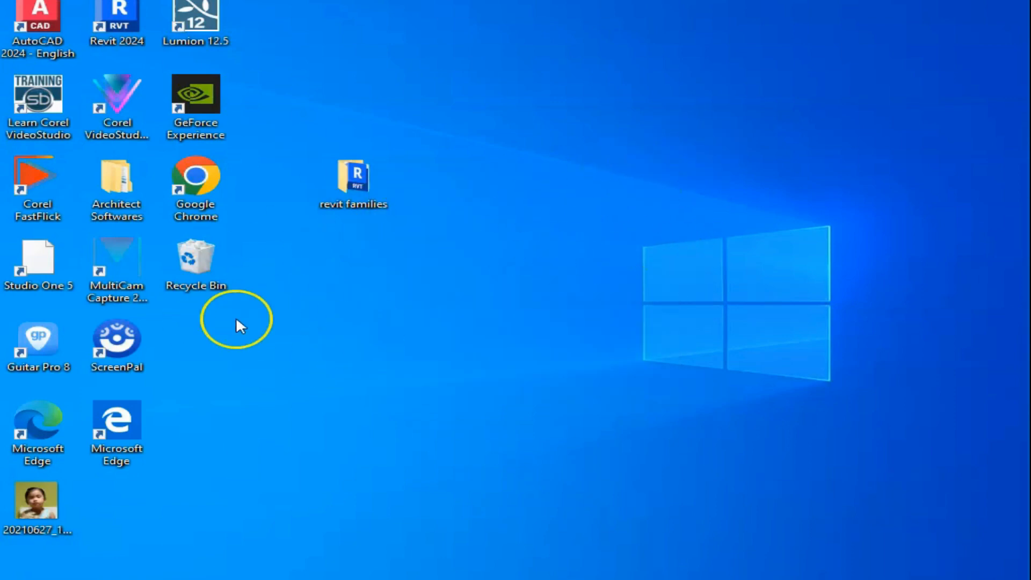
Step: Open the Autodesk License Patcher Installer folder under Architect Softwares\revit2024\Crack, dismissing the FlexNet License Finder
double_click(113, 193)
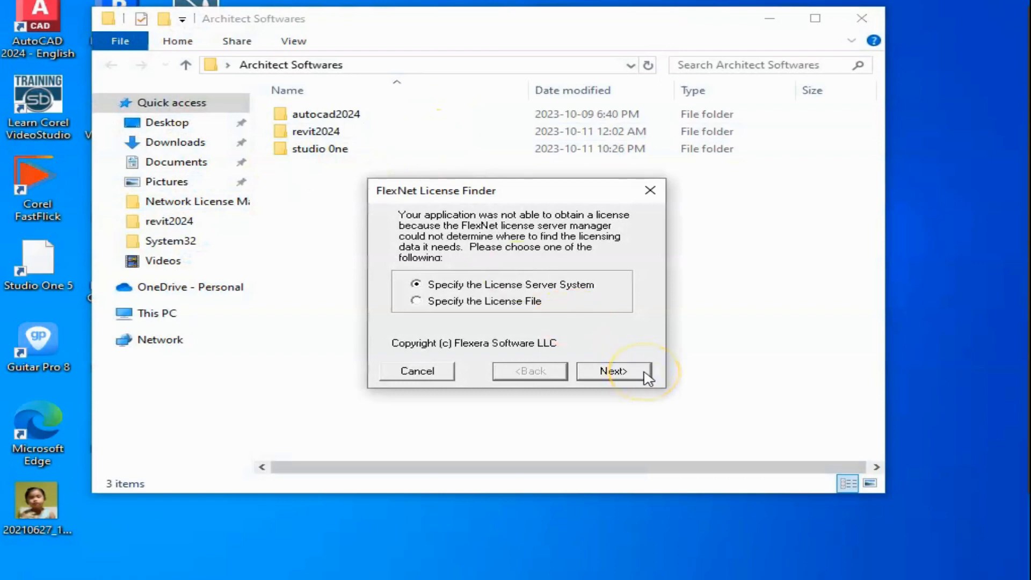
left_click(651, 192)
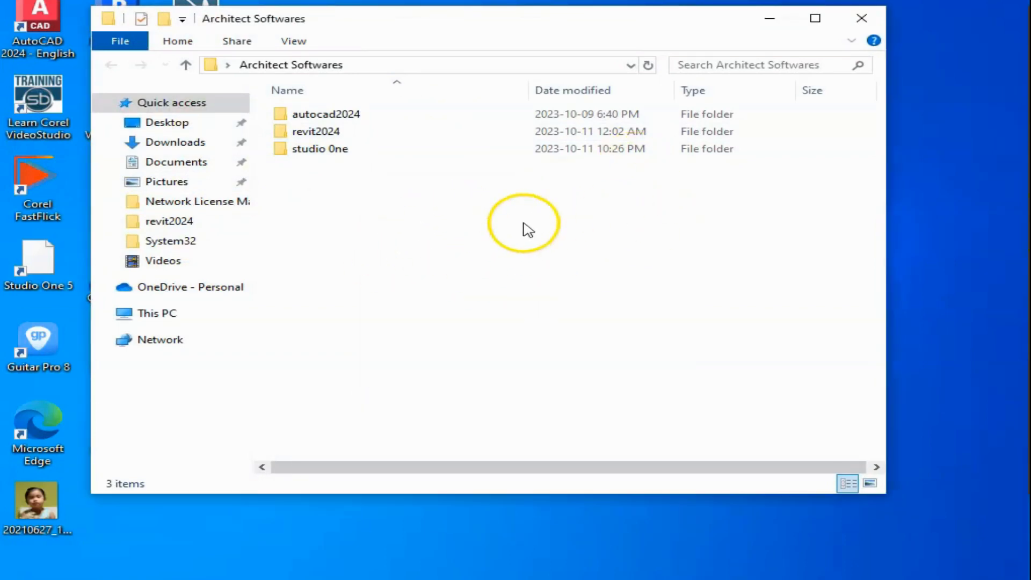
left_click(33, 542)
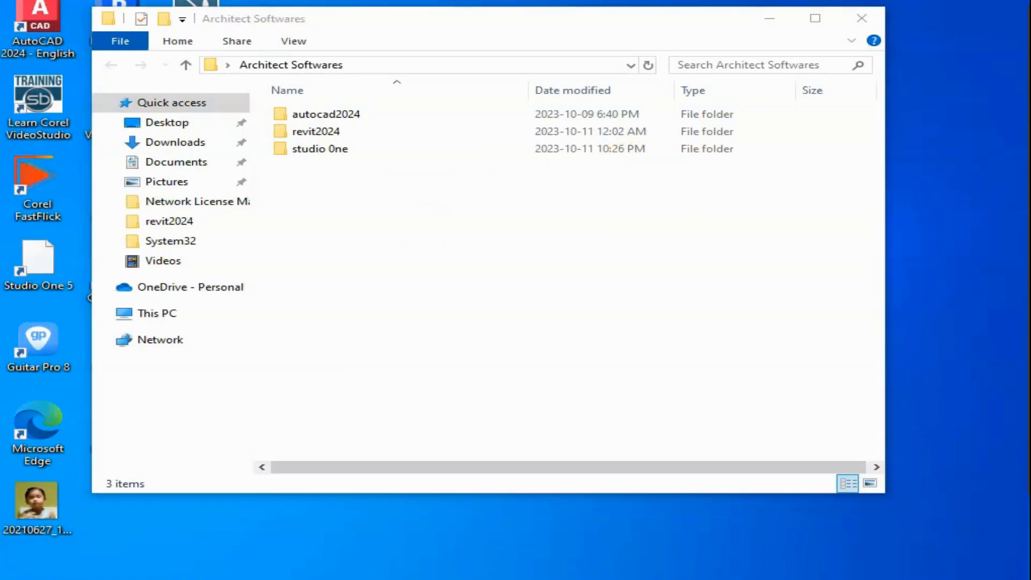
double_click(338, 134)
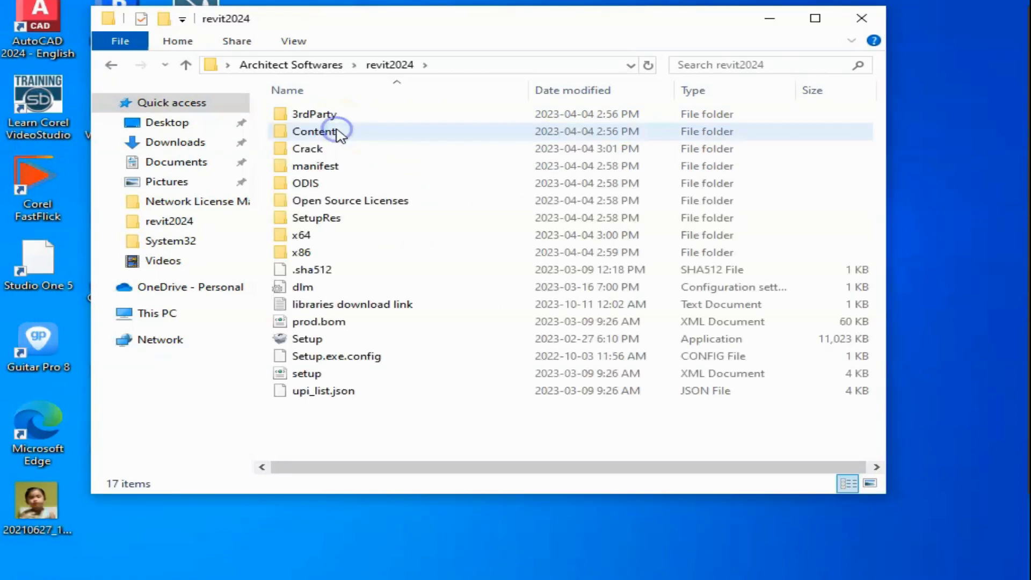
double_click(336, 151)
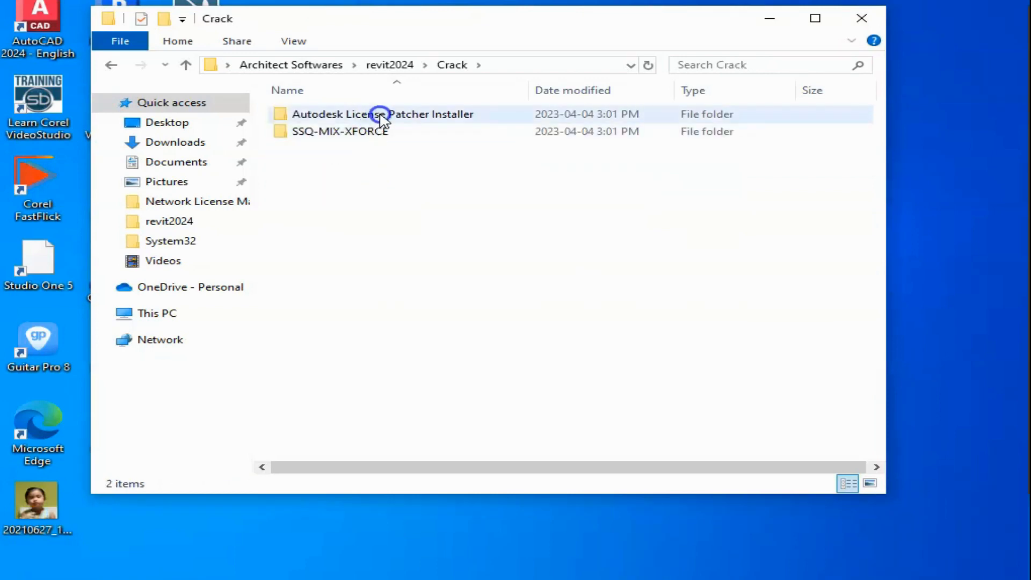
double_click(381, 116)
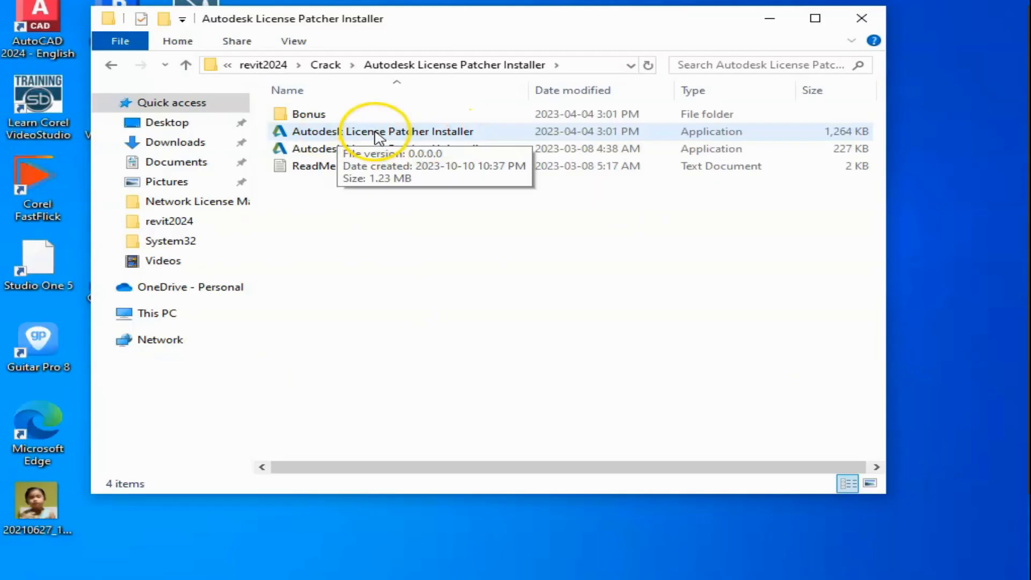
Step: Run Autodesk License Patcher Installer as administrator and close its folder window
right_click(548, 231)
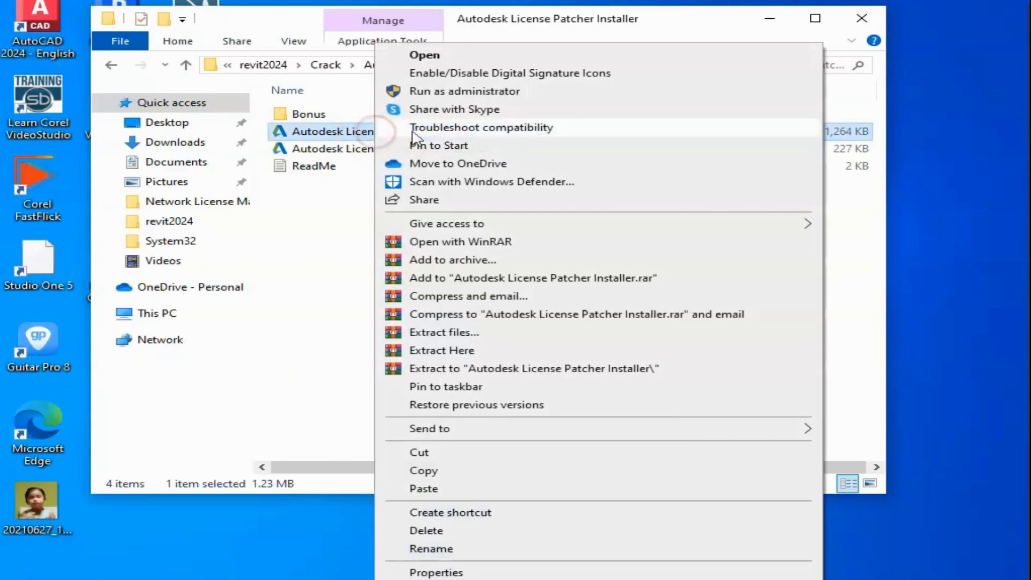
left_click(424, 91)
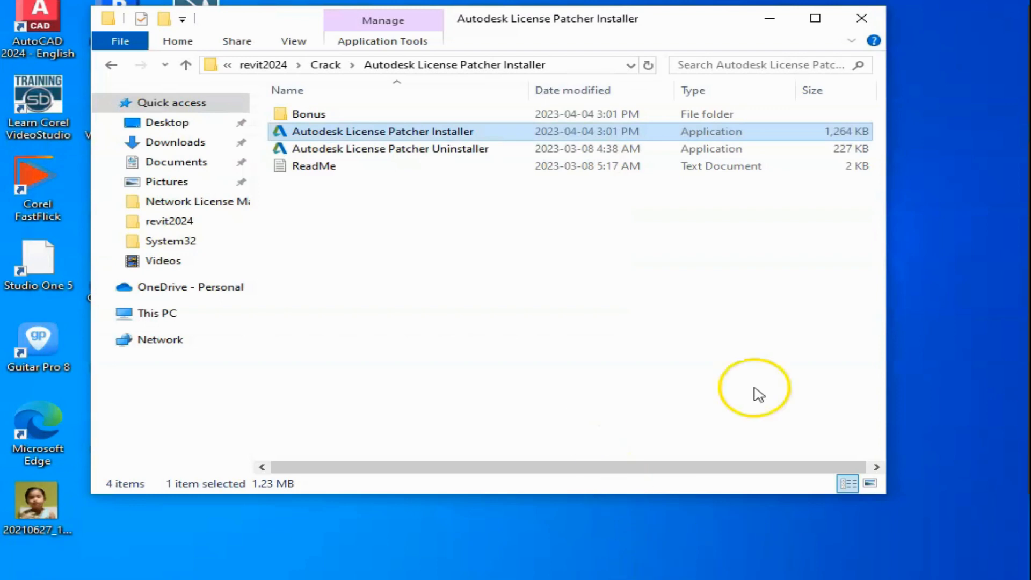
left_click(861, 19)
Step: Launch Revit 2024 from the desktop and minimize its window once the home screen loads
left_click(124, 29)
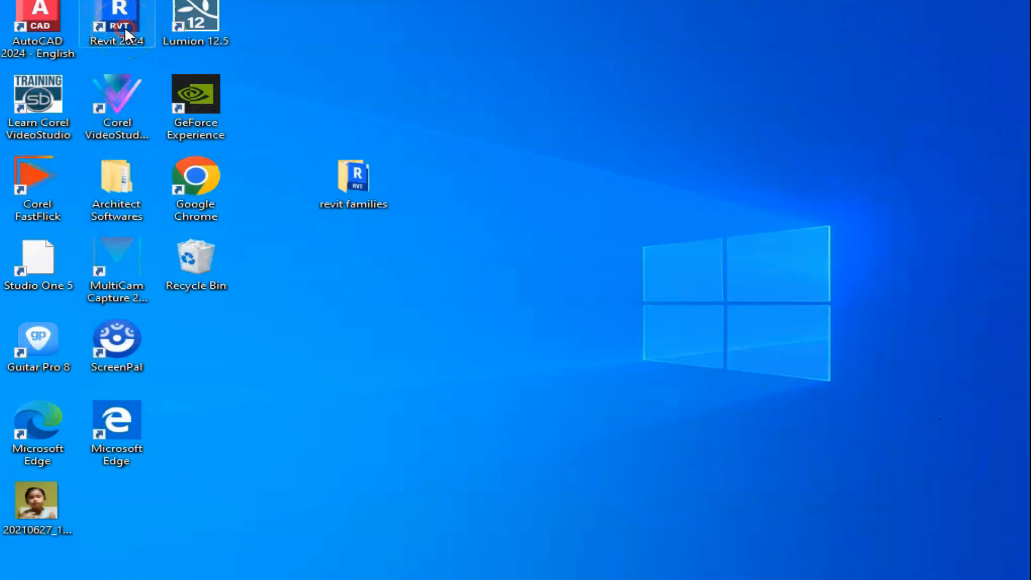
right_click(124, 29)
left_click(164, 40)
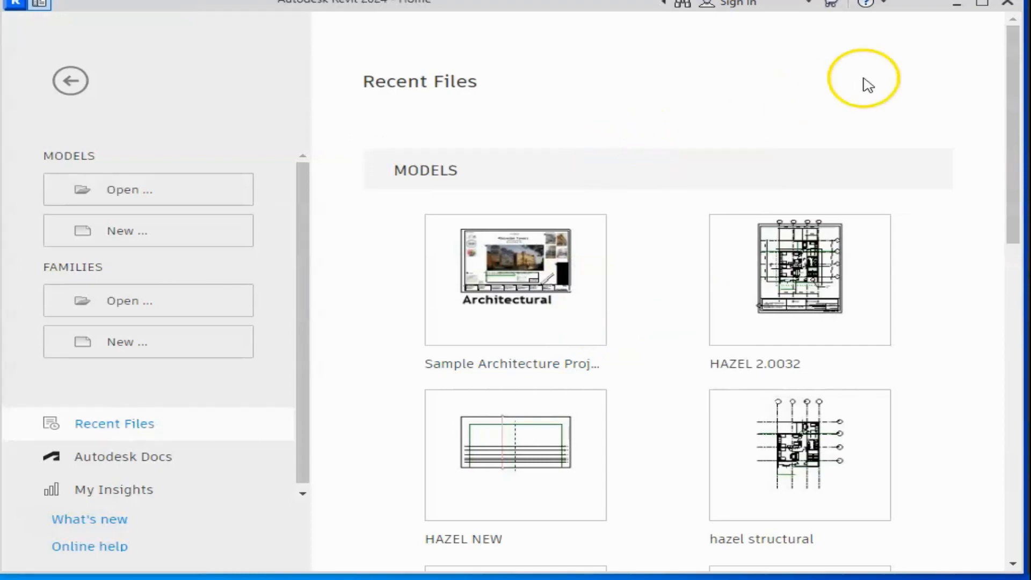
left_click(956, 3)
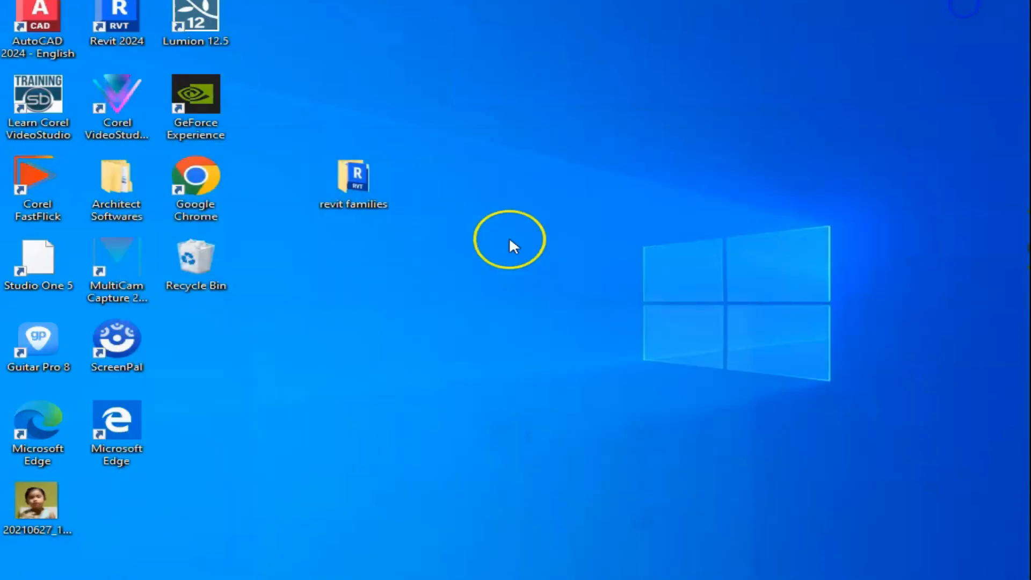
Step: Launch AutoCAD 2024, test it with a new drawing, and close it without saving the changes
double_click(46, 21)
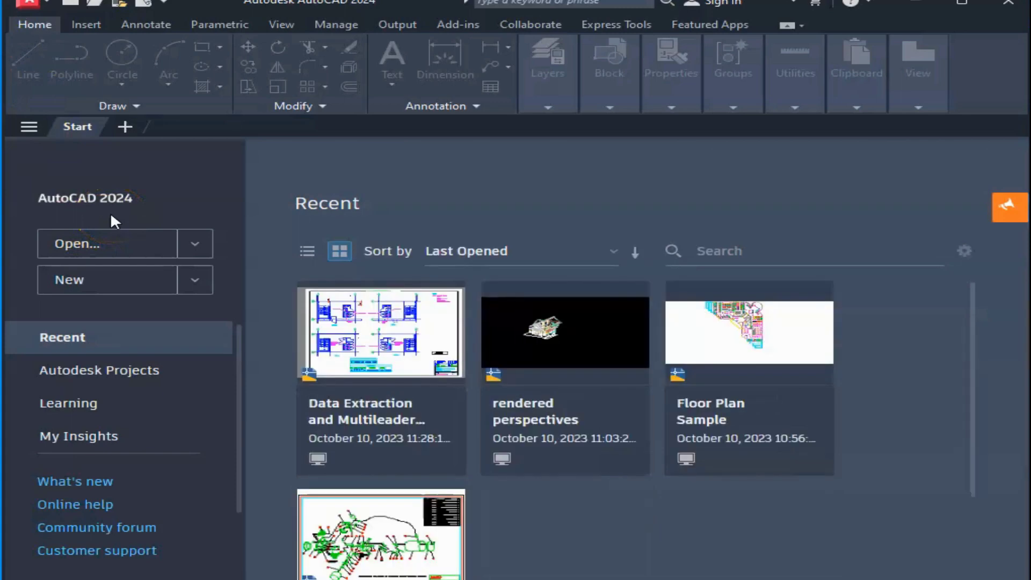
left_click(115, 280)
mouse_move(465, 361)
middle_mouse_down()
mouse_move(560, 322)
mouse_move(392, 352)
middle_mouse_up()
scroll(421, 363, "down", 3)
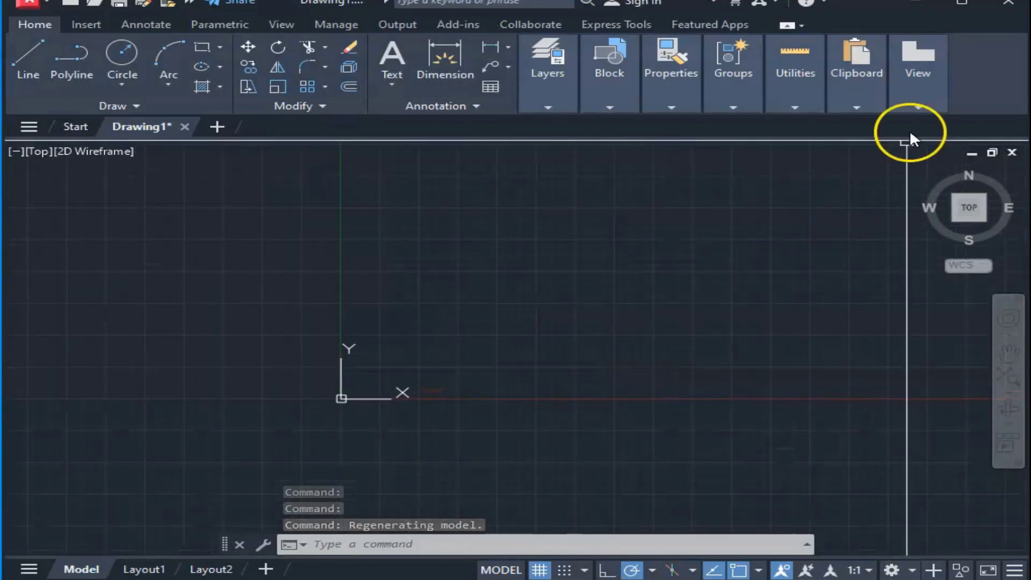
left_click(1009, 5)
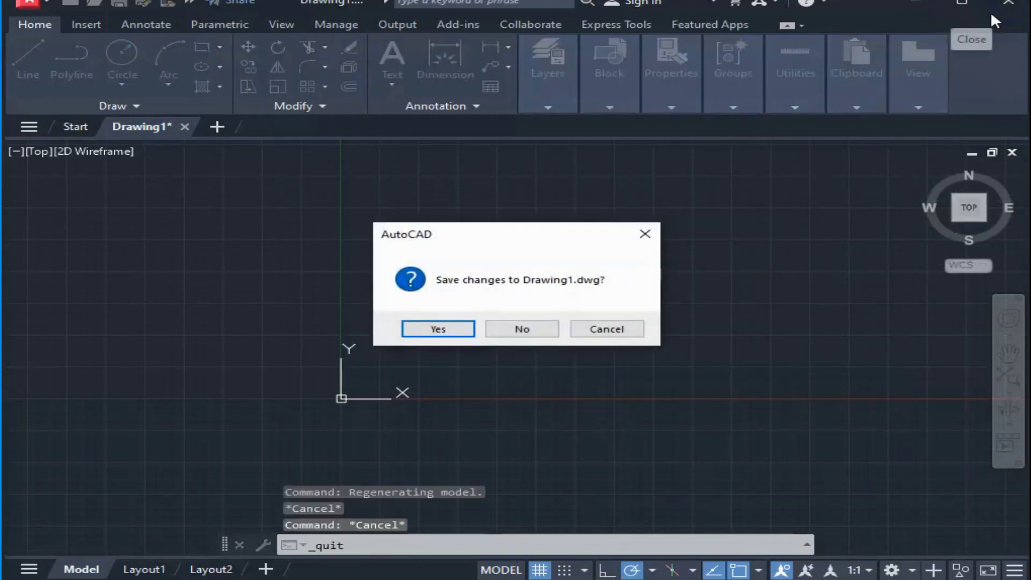
left_click(518, 328)
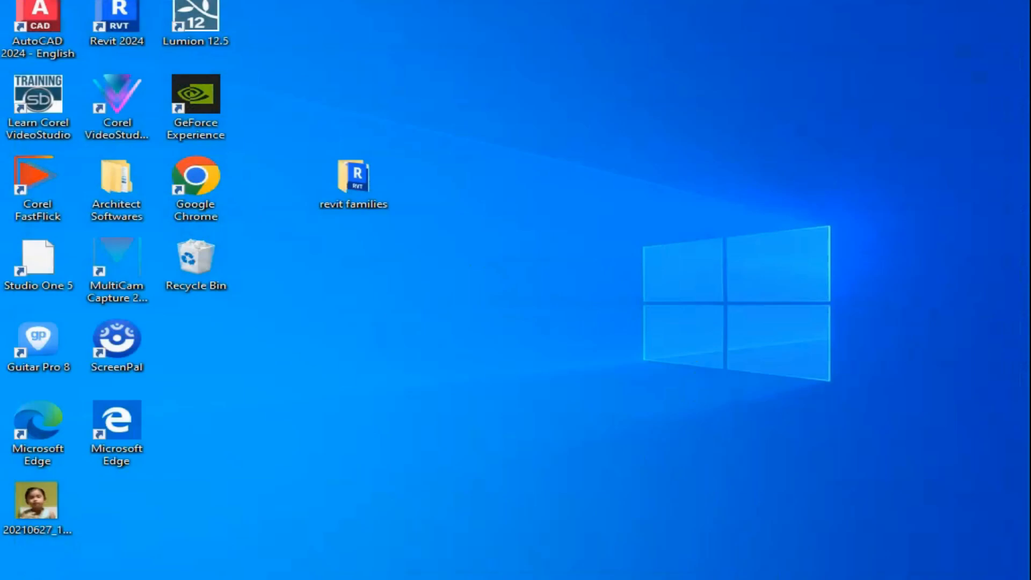
Step: Switch back to Revit, open the Sample Architecture Project from the recent models and open its L2 floor plan
left_click(514, 578)
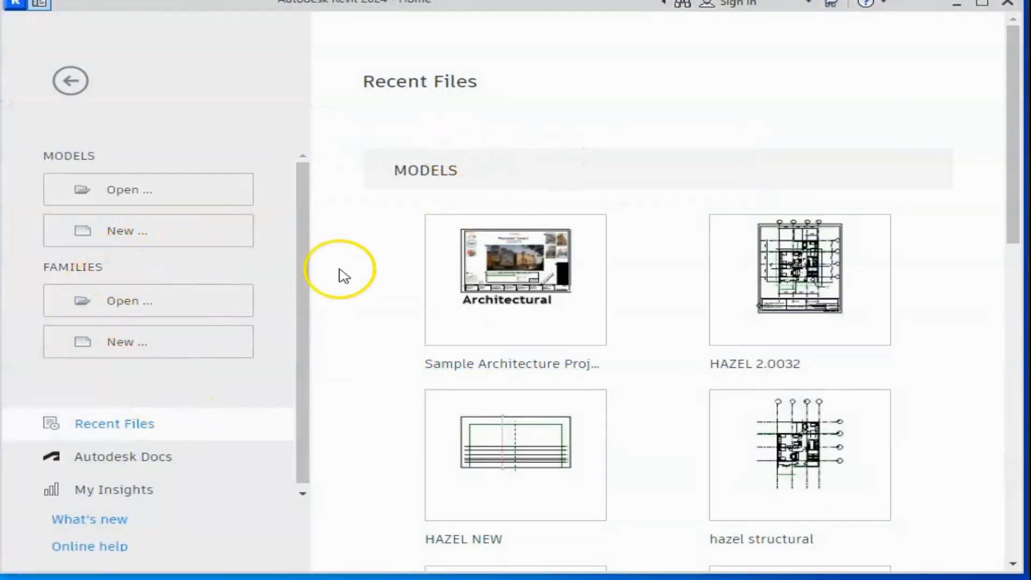
left_click(549, 273)
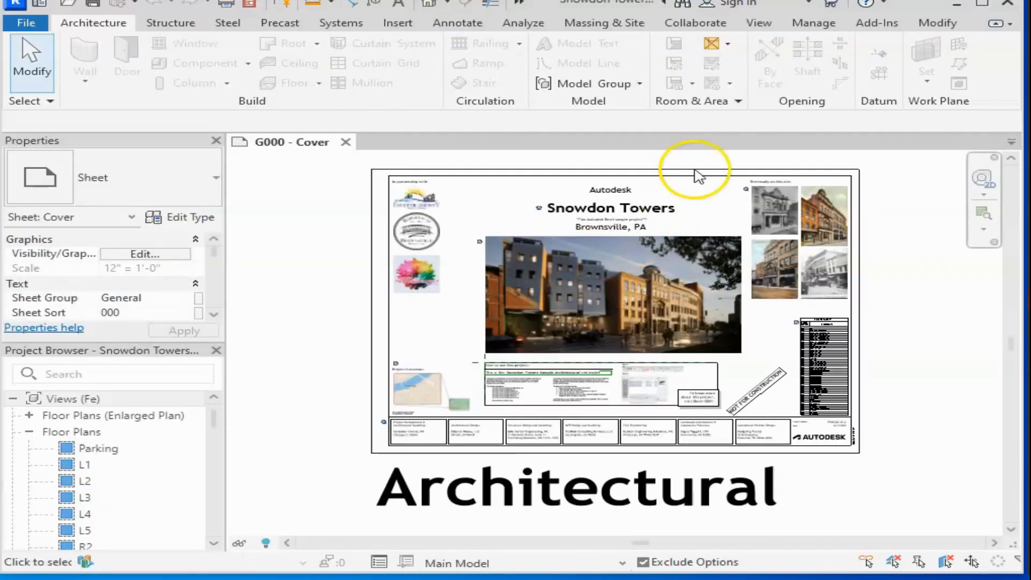
left_click(86, 480)
double_click(86, 480)
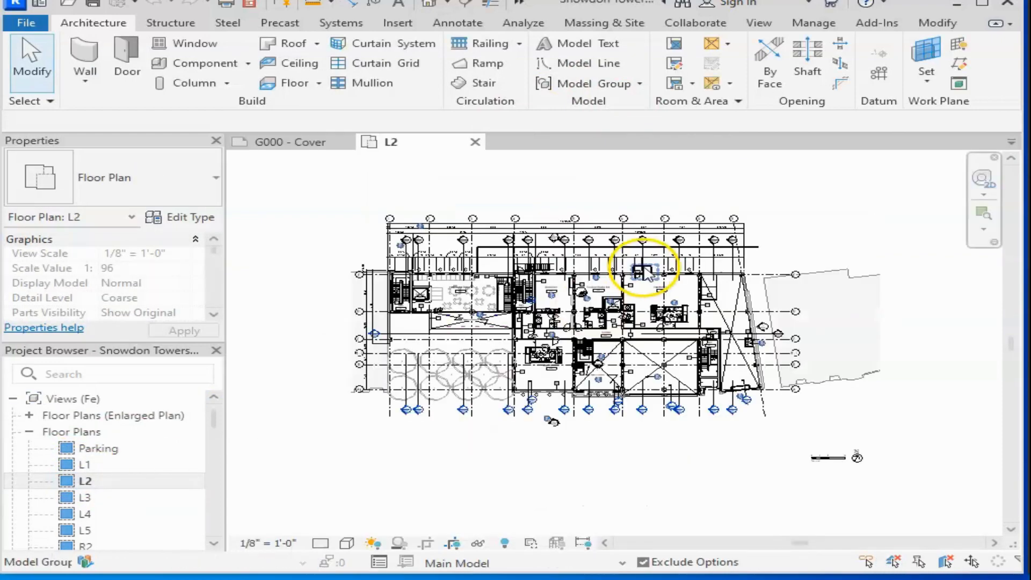
Step: Start the Door tool in the L2 floor plan and open the Load Family dialog
scroll(553, 295, "up", 5)
scroll(639, 354, "up", 5)
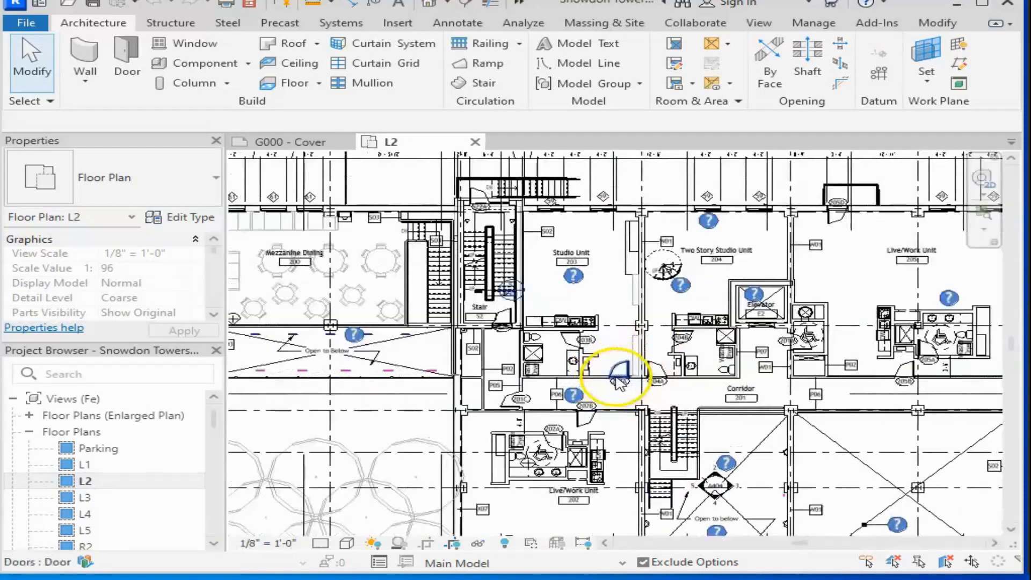
middle_click_drag(568, 347, 531, 361)
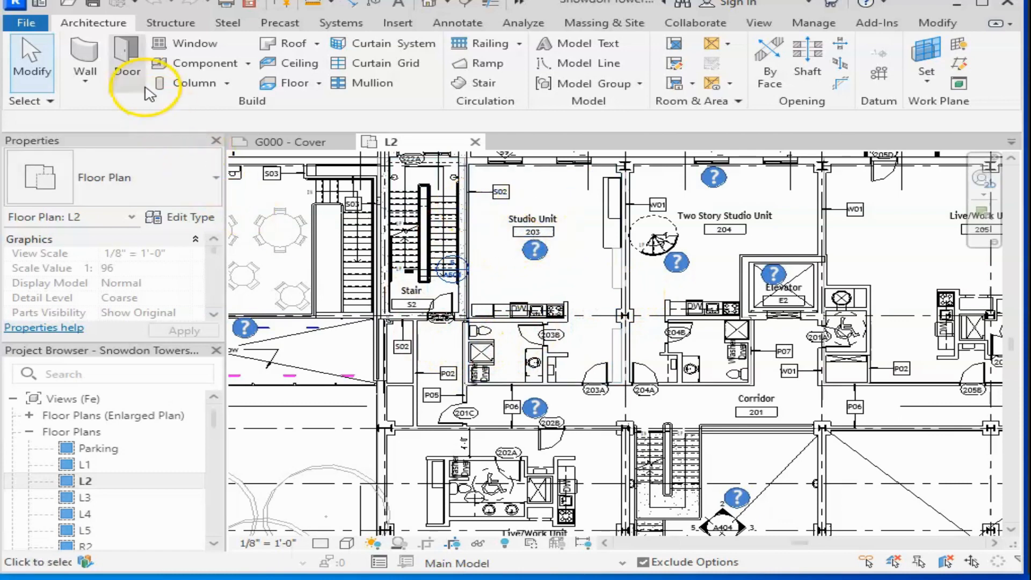
left_click(124, 72)
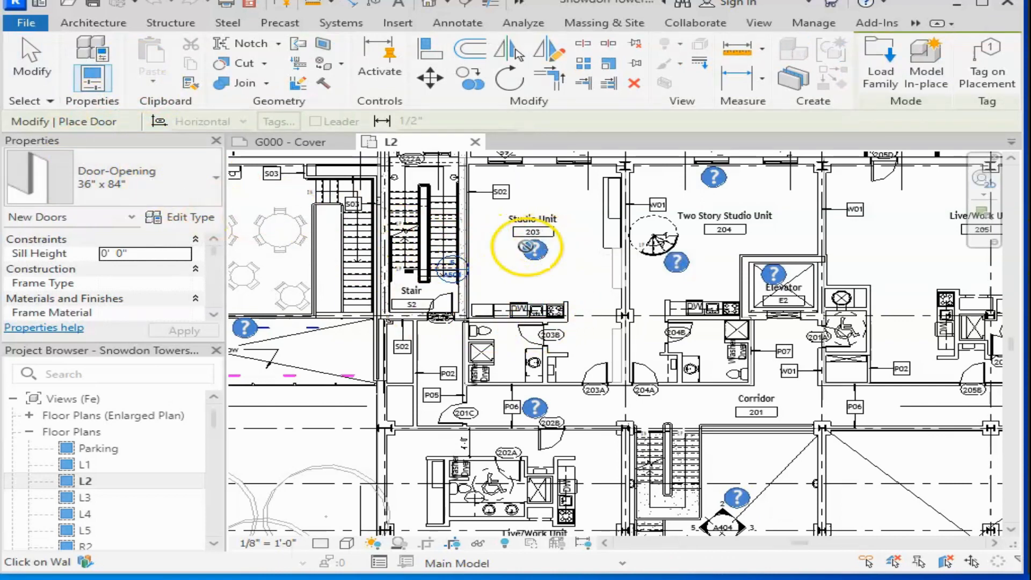
left_click(397, 23)
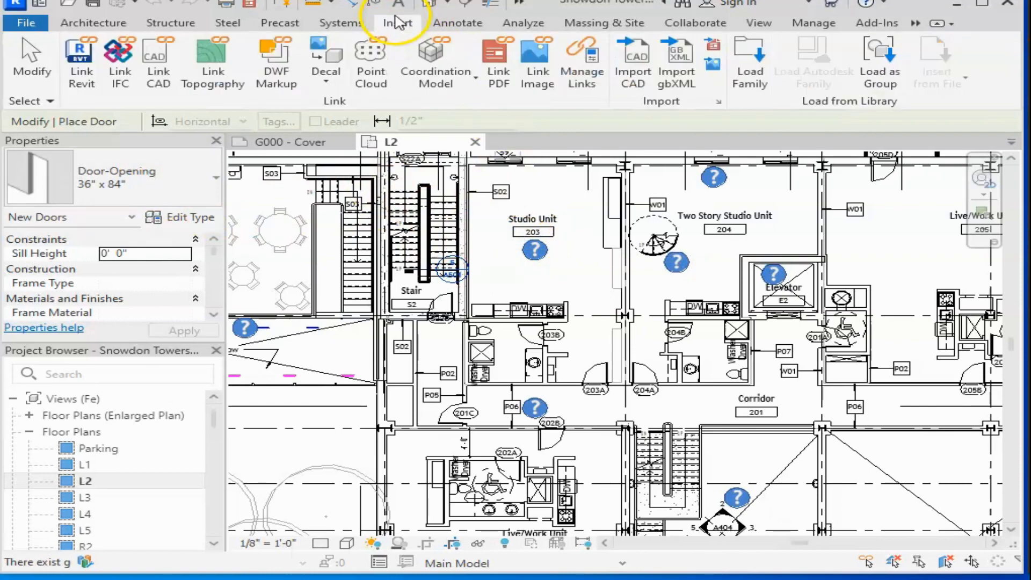
left_click(752, 70)
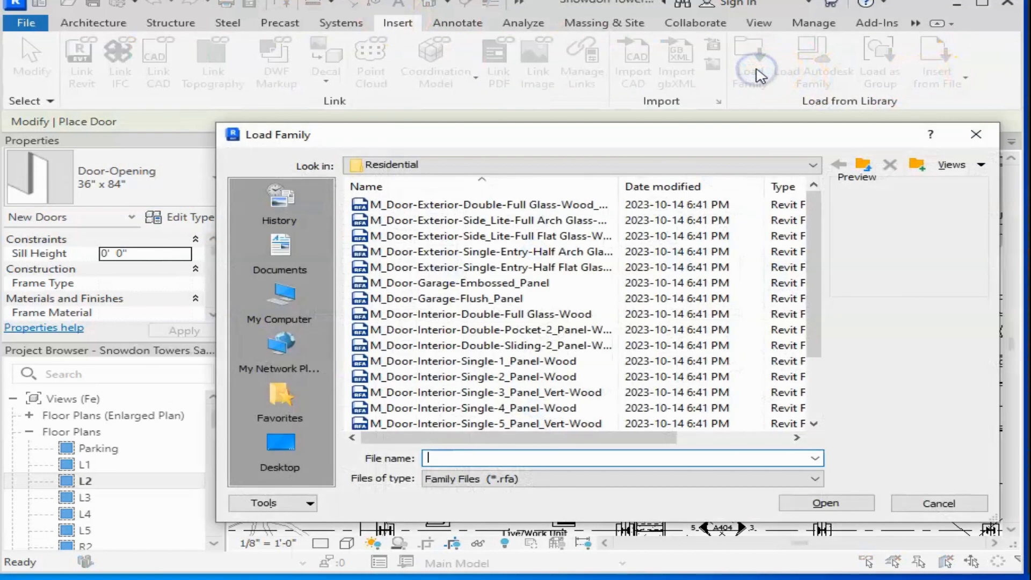
Step: Browse the family library to the Doors folder at C:\ProgramData\Autodesk\RVT 2024\Libraries\English\US\Doors
left_click(815, 165)
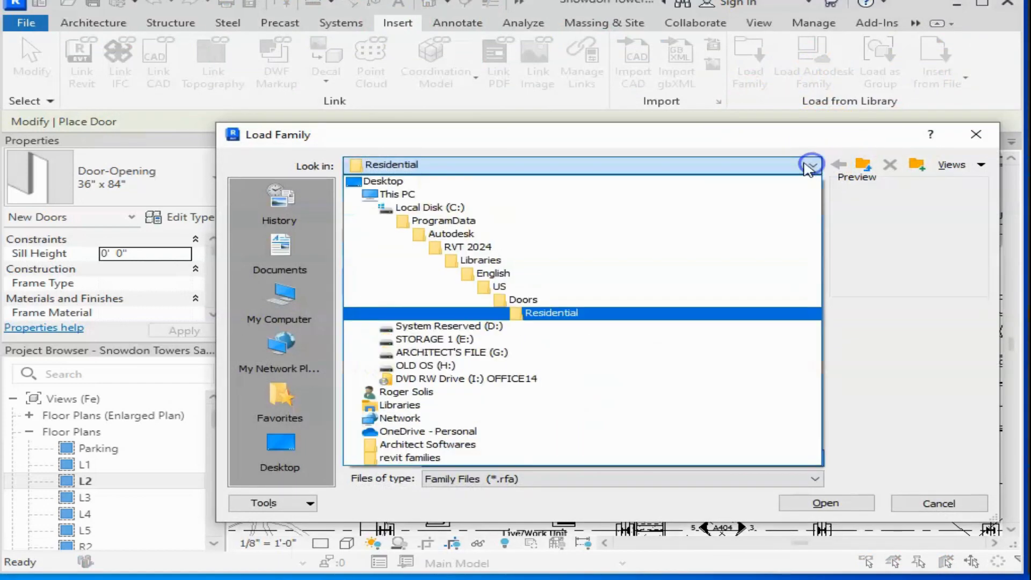
left_click(444, 209)
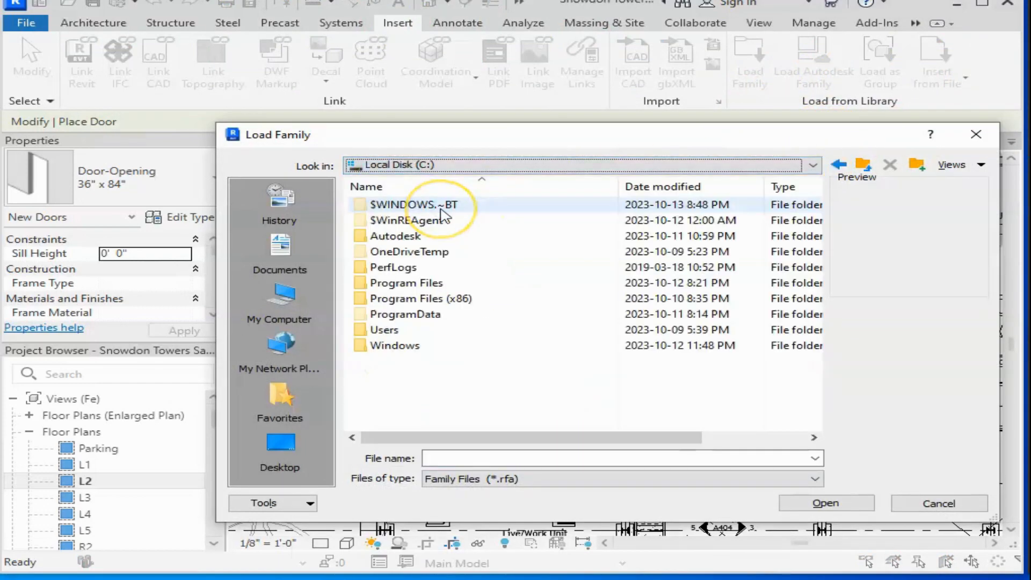
double_click(428, 315)
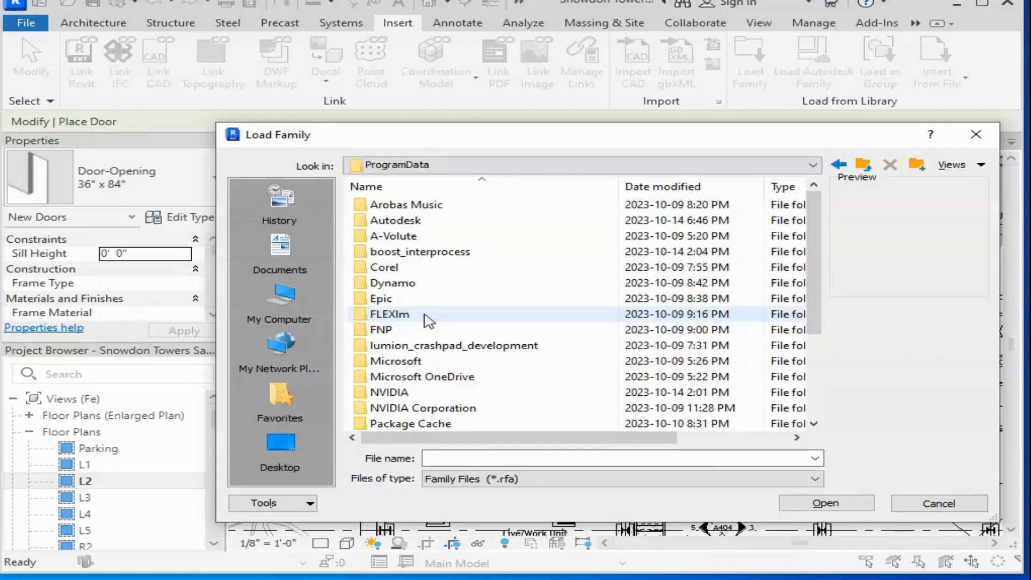
double_click(420, 220)
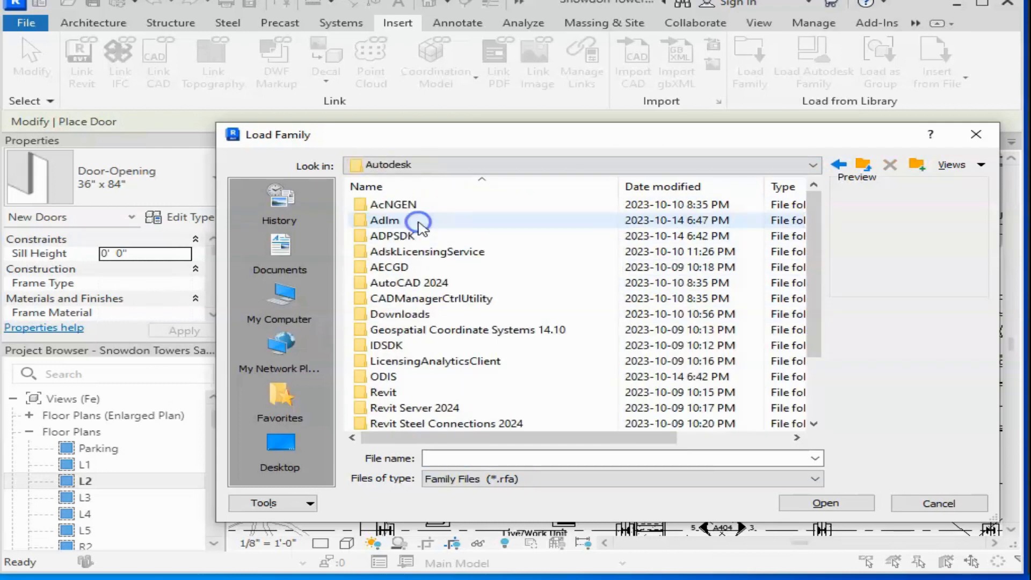
scroll(483, 241, "down", 2)
left_click(402, 378)
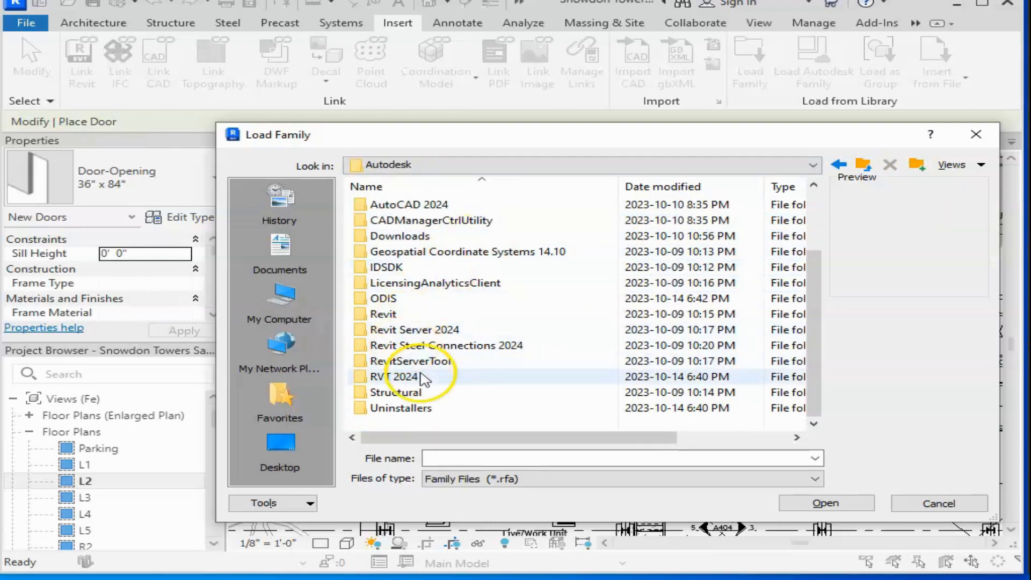
double_click(402, 378)
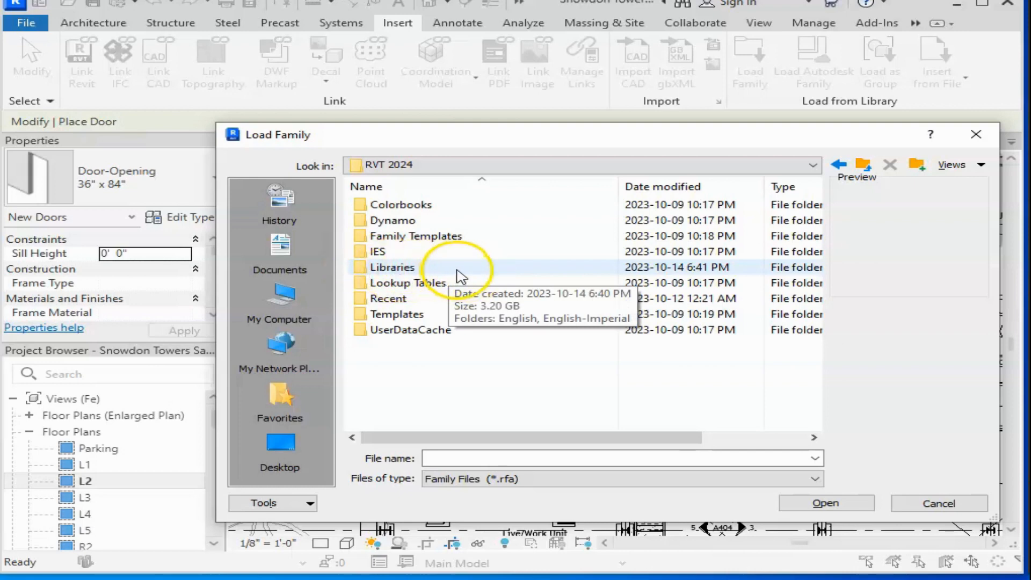
double_click(400, 266)
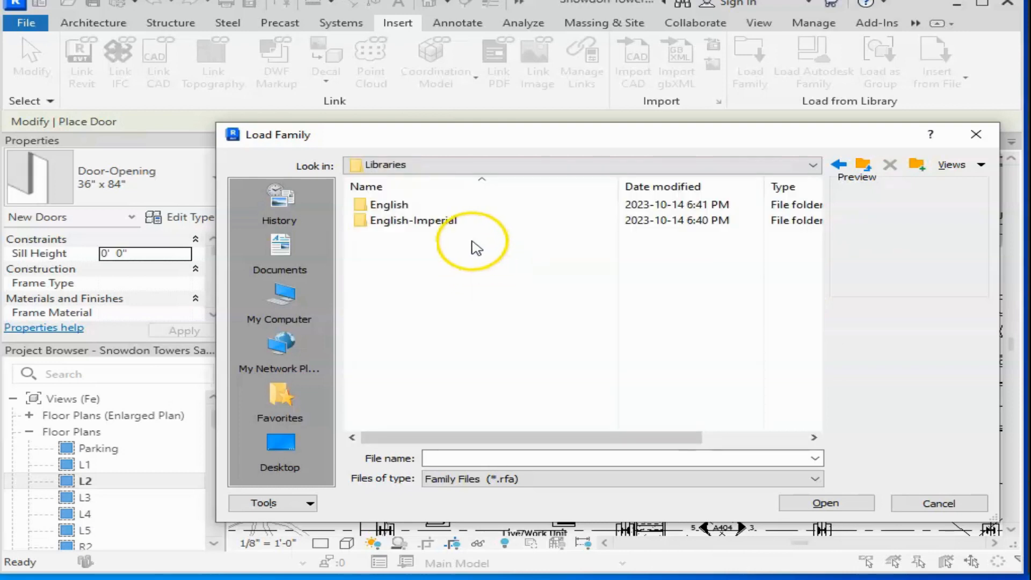
double_click(406, 205)
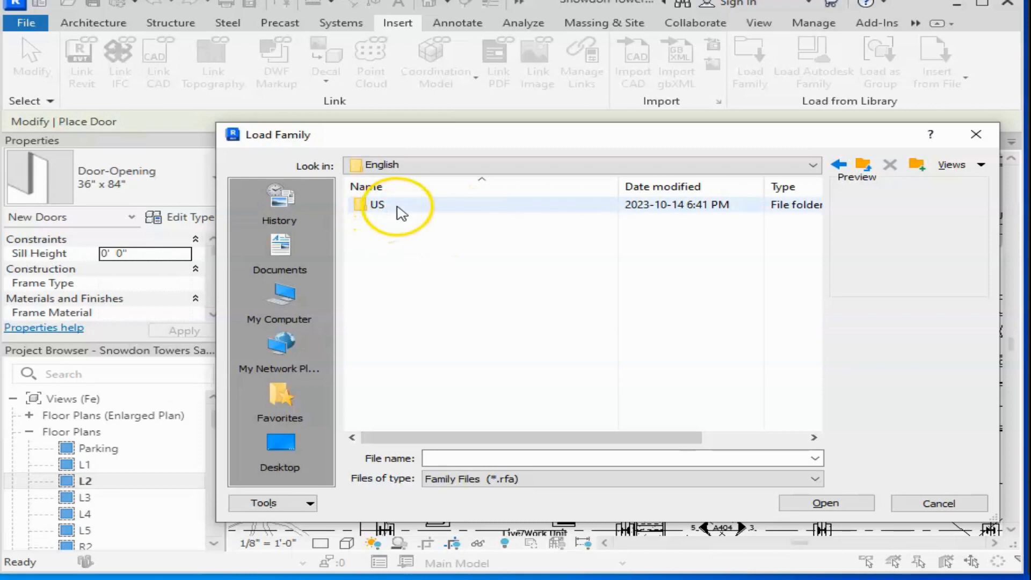
double_click(400, 209)
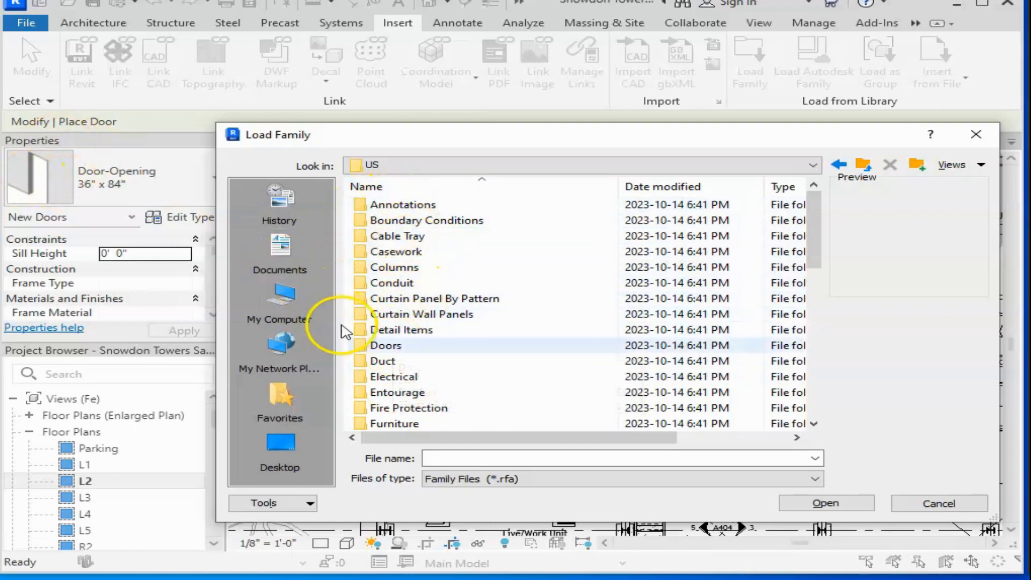
double_click(400, 348)
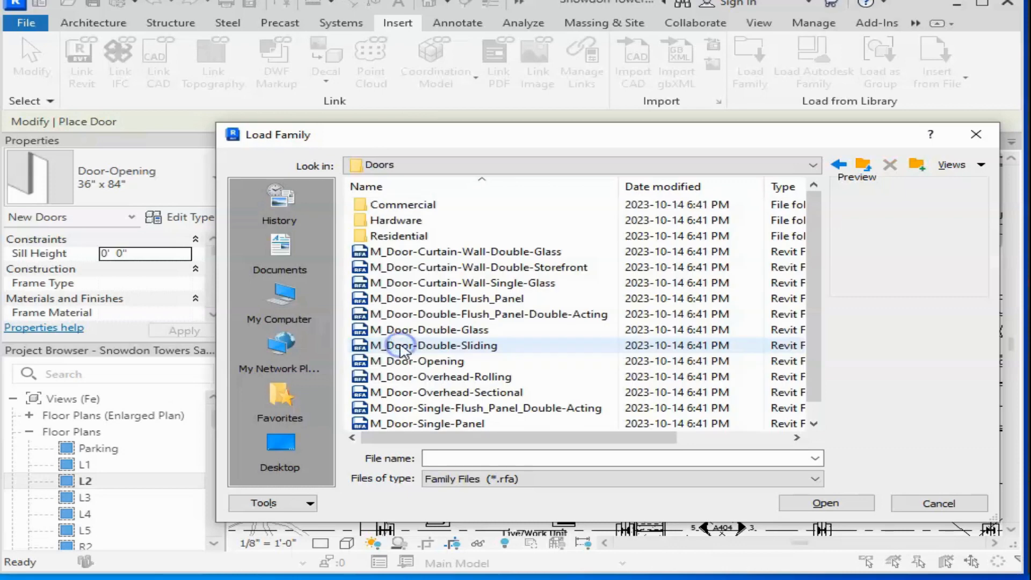
Step: Preview the door families in the Doors folder one by one, from M_Door-Curtain-Wall-Double-Glass to M_Door-Single-Panel
left_click(415, 252)
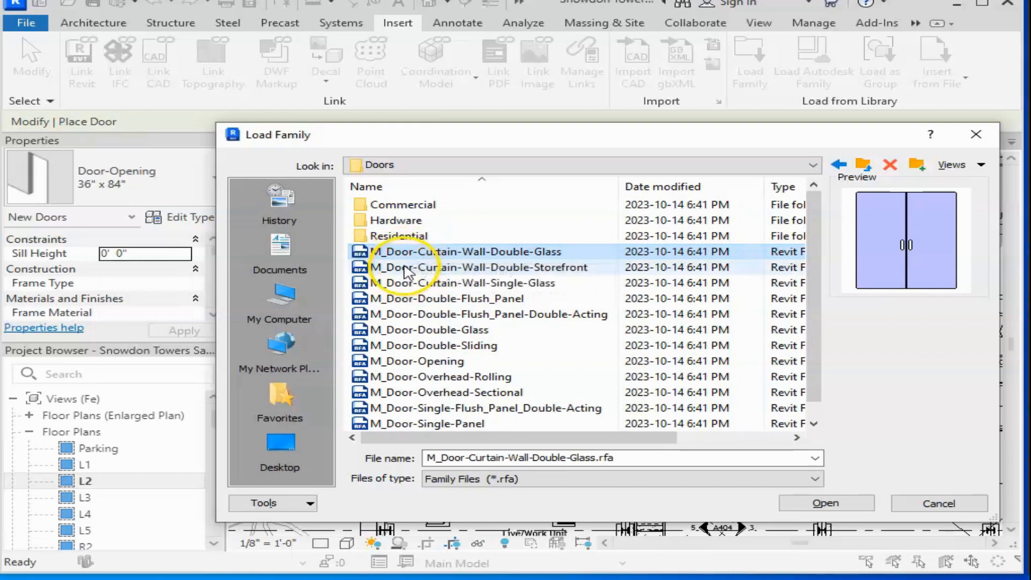
left_click(406, 268)
left_click(422, 285)
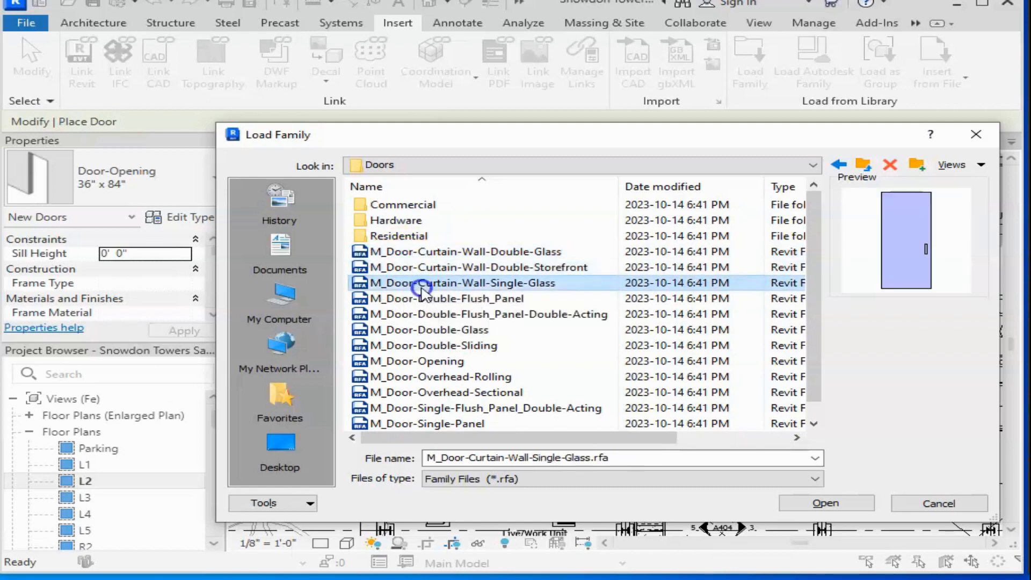
left_click(495, 298)
left_click(497, 315)
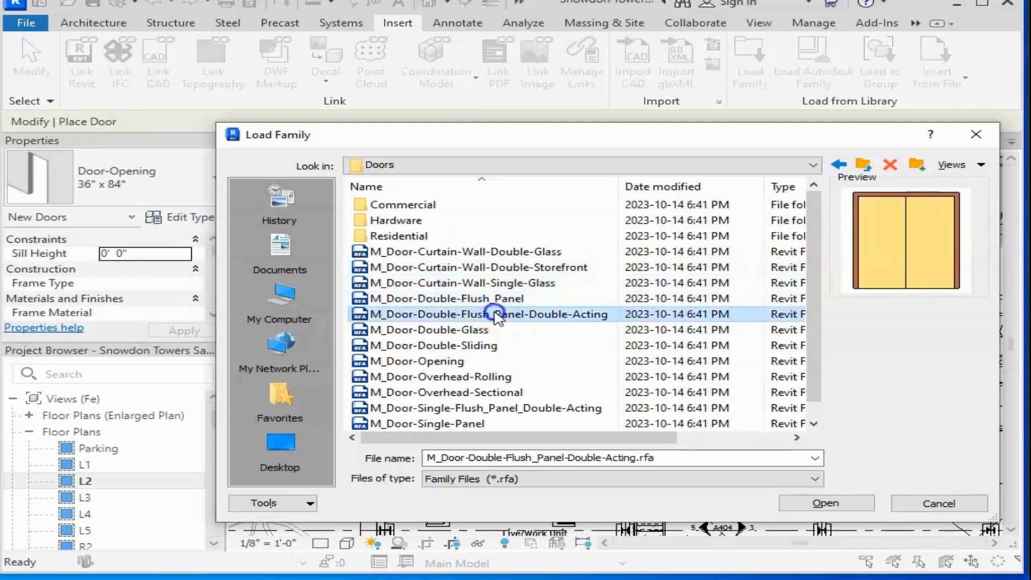
left_click(473, 329)
left_click(469, 346)
left_click(446, 363)
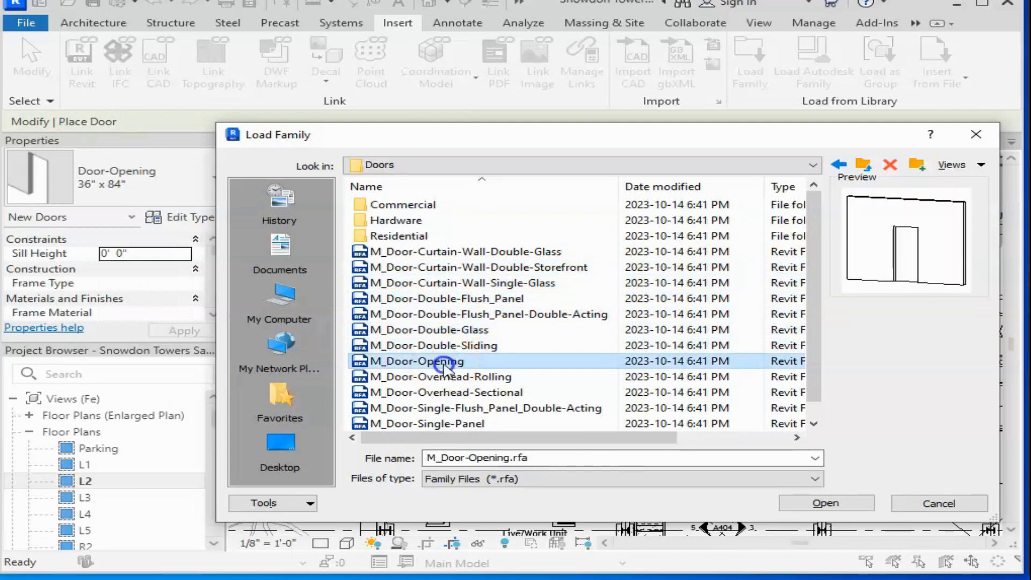
left_click(447, 378)
scroll(447, 379, "down", 1)
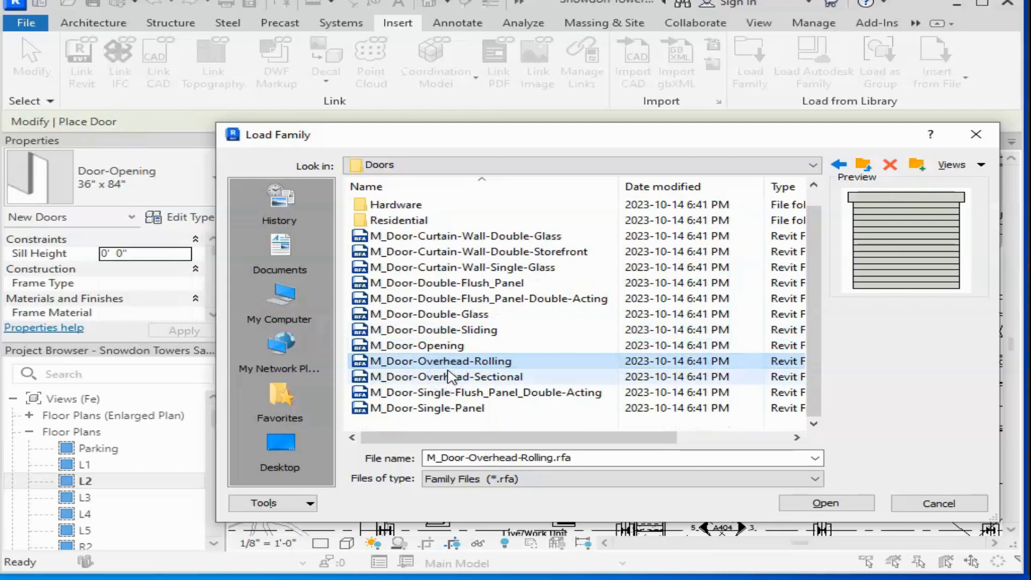
left_click(450, 377)
left_click(461, 393)
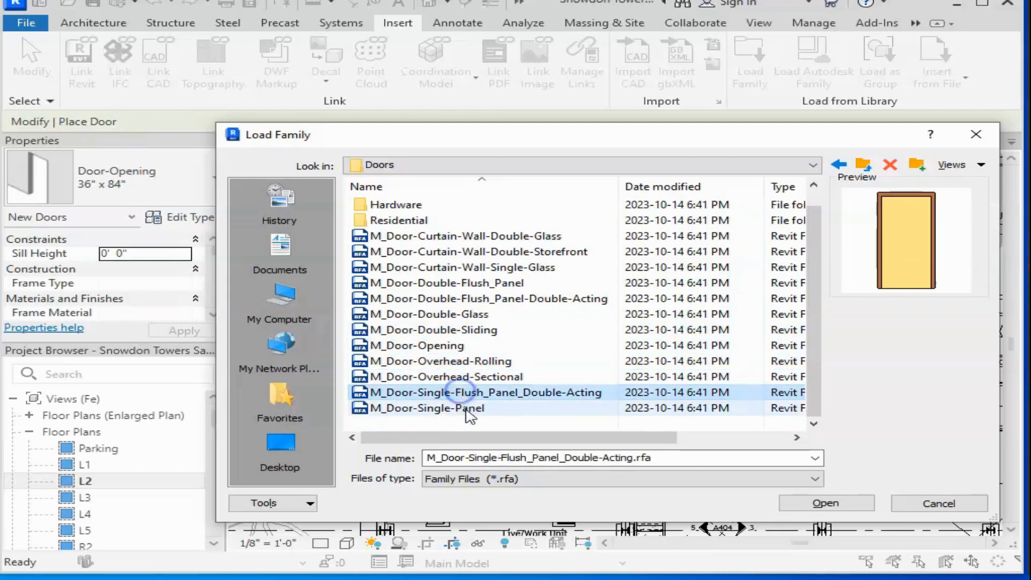
left_click(465, 409)
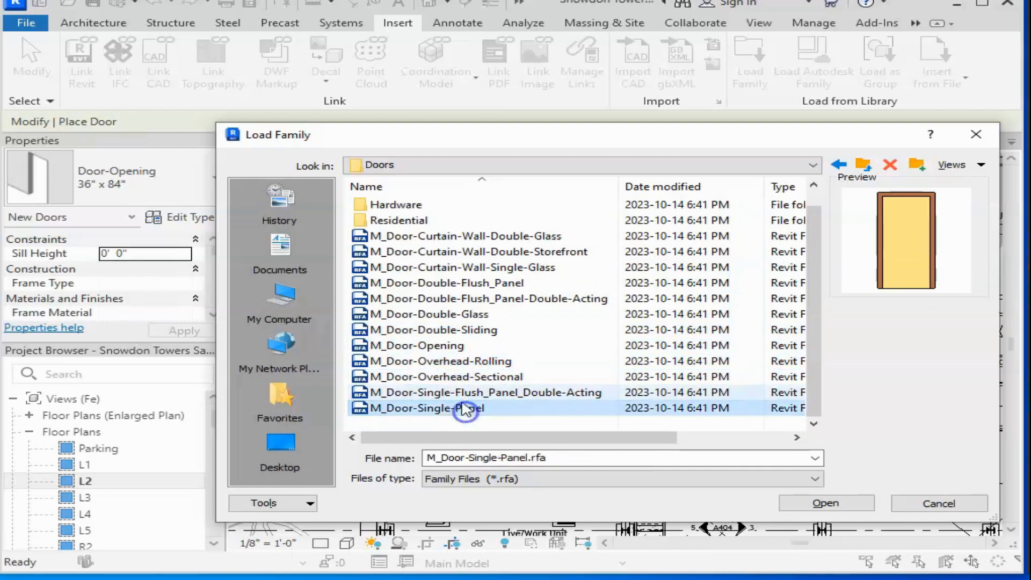
Step: Preview several exterior and interior door families in the Residential folder and close the dialog without loading any
double_click(415, 220)
left_click(448, 205)
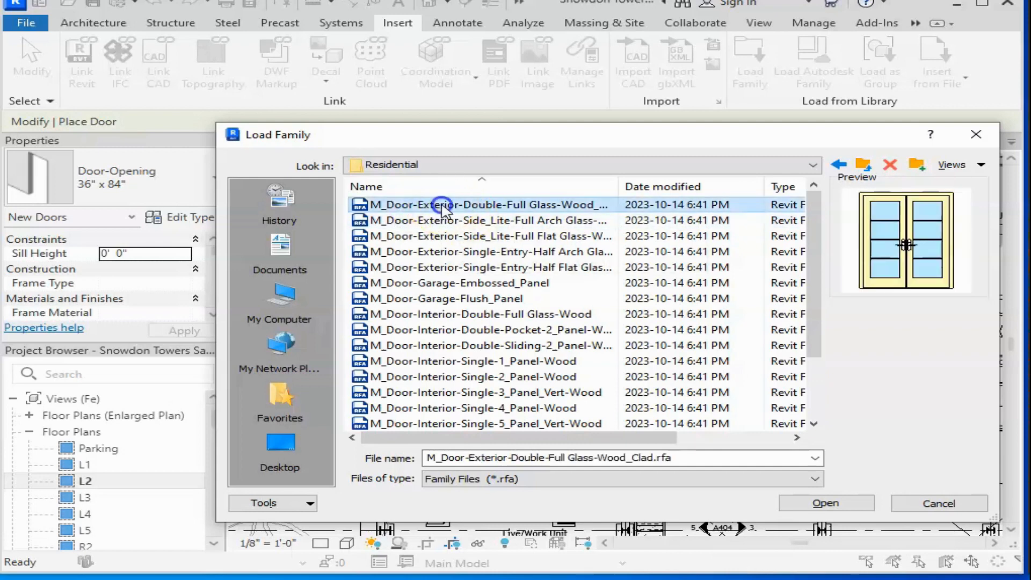
left_click(445, 220)
left_click(455, 236)
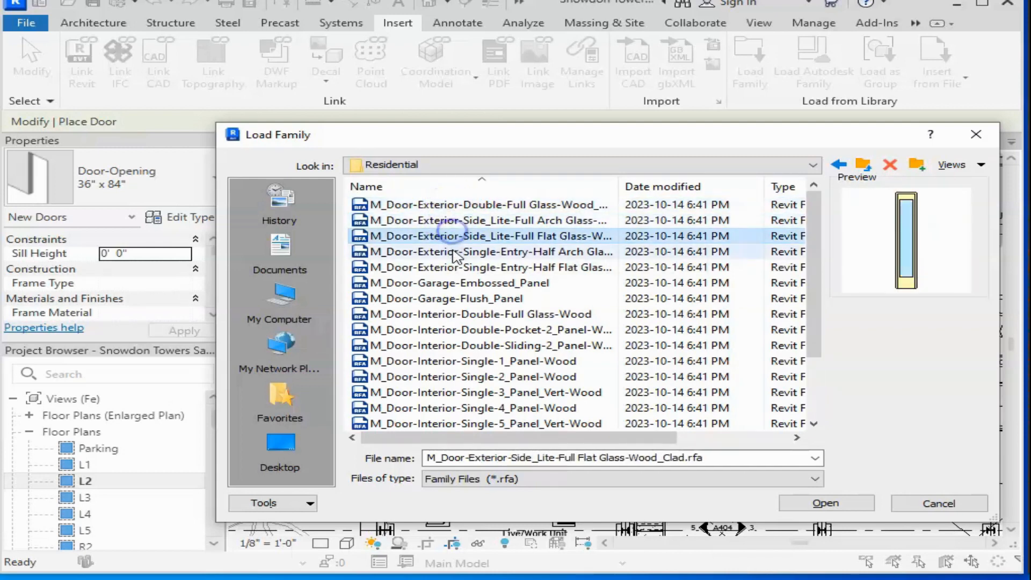
left_click(451, 251)
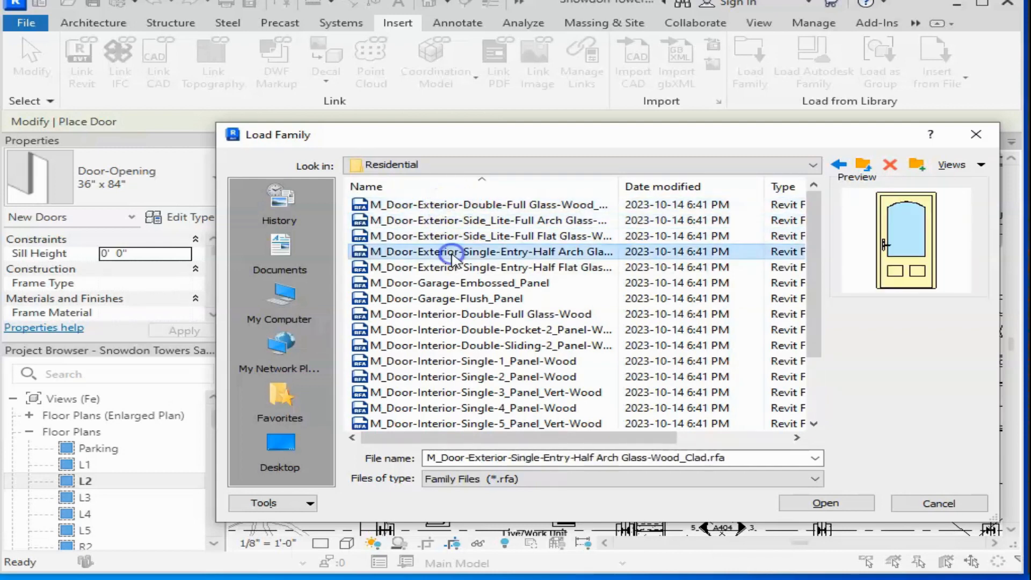
left_click(438, 345)
left_click(436, 360)
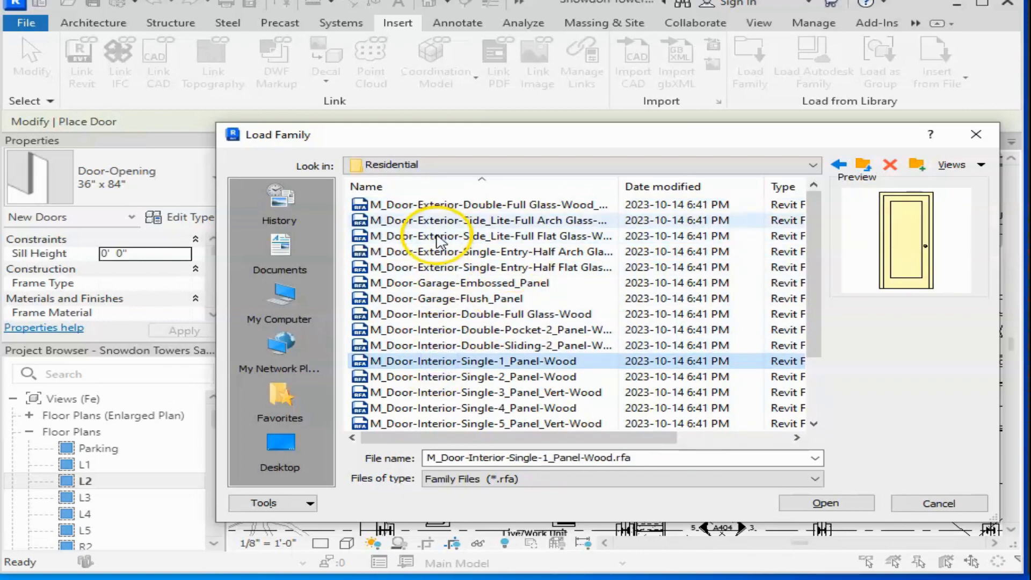
left_click(976, 135)
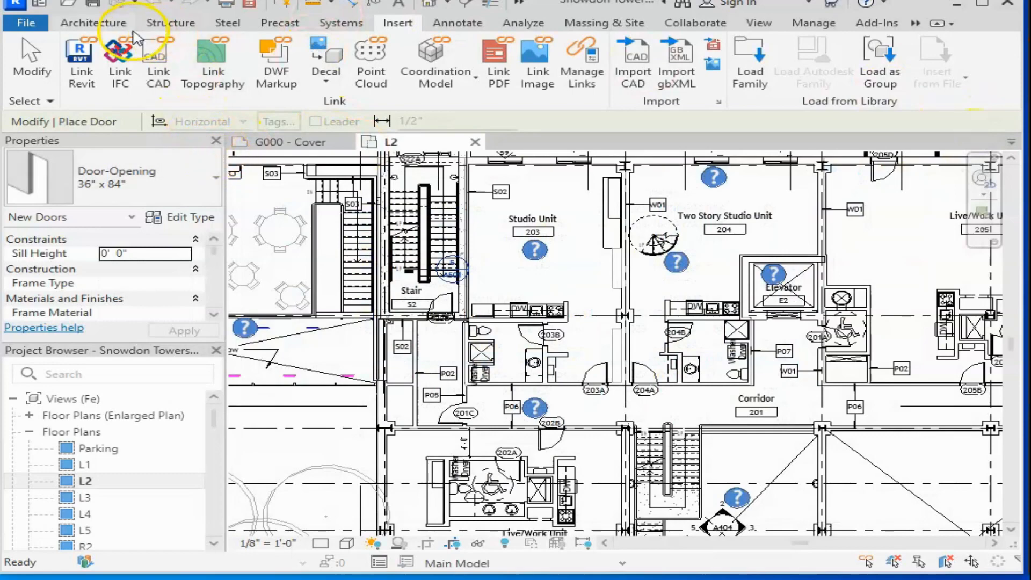
Step: Start the Window tool and look through the window types available in the project
left_click(101, 25)
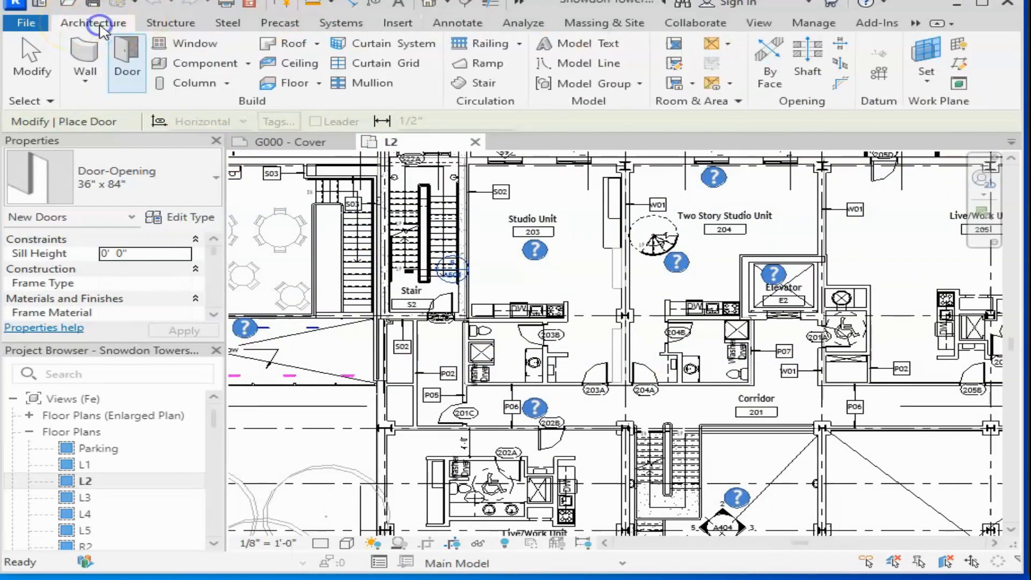
left_click(154, 47)
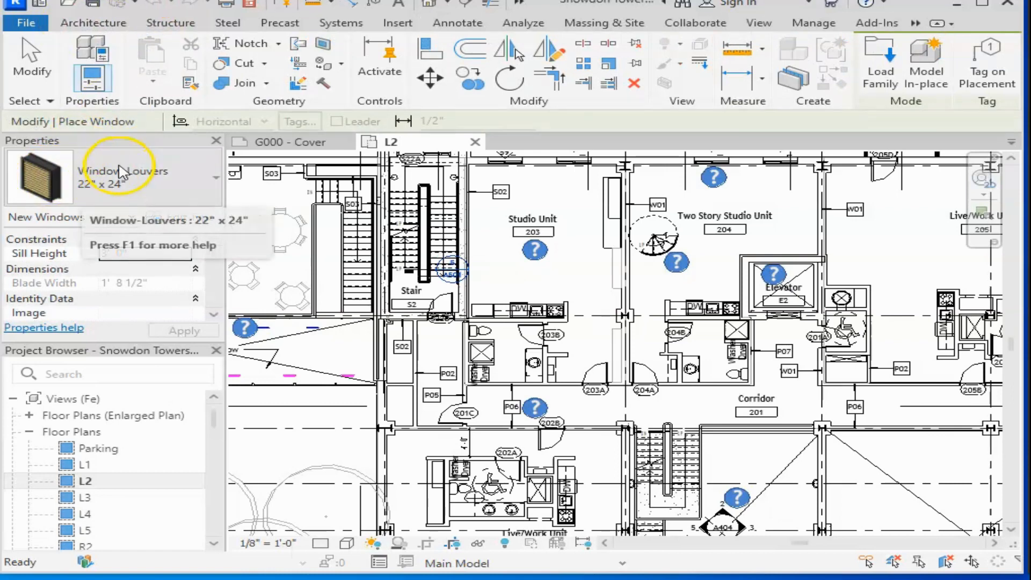
left_click(215, 176)
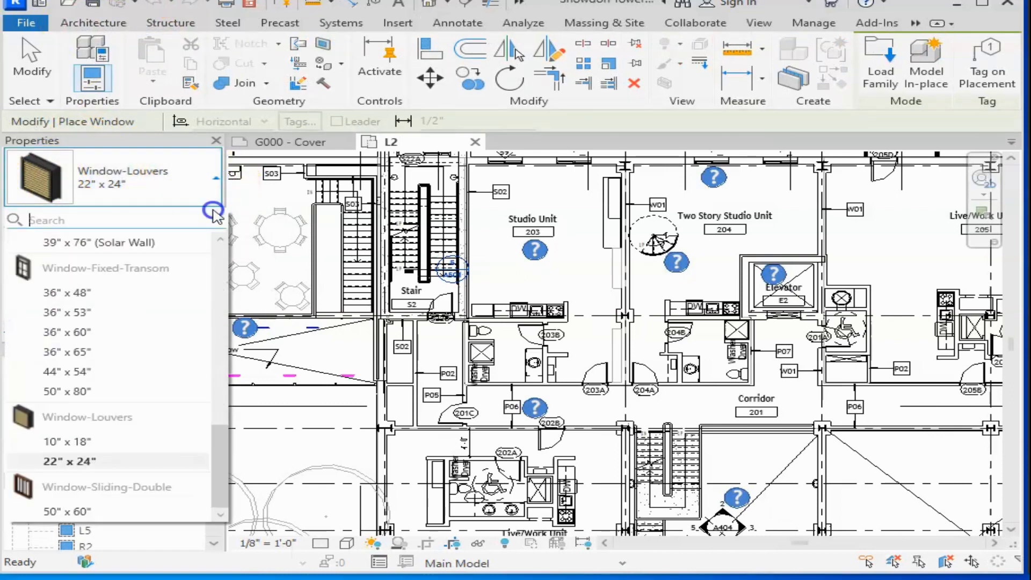
mouse_move(214, 462)
left_mouse_down()
mouse_move(225, 403)
mouse_move(225, 455)
left_mouse_up()
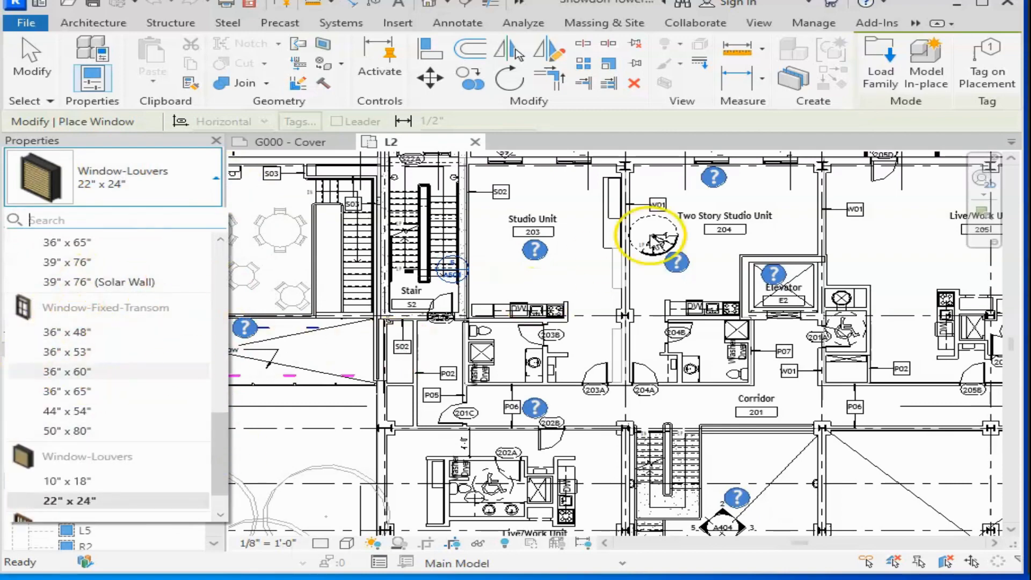
Step: Start loading a family and browse to the library folder C:\ProgramData\Autodesk\RVT 2024\Libraries\English\US
left_click(878, 78)
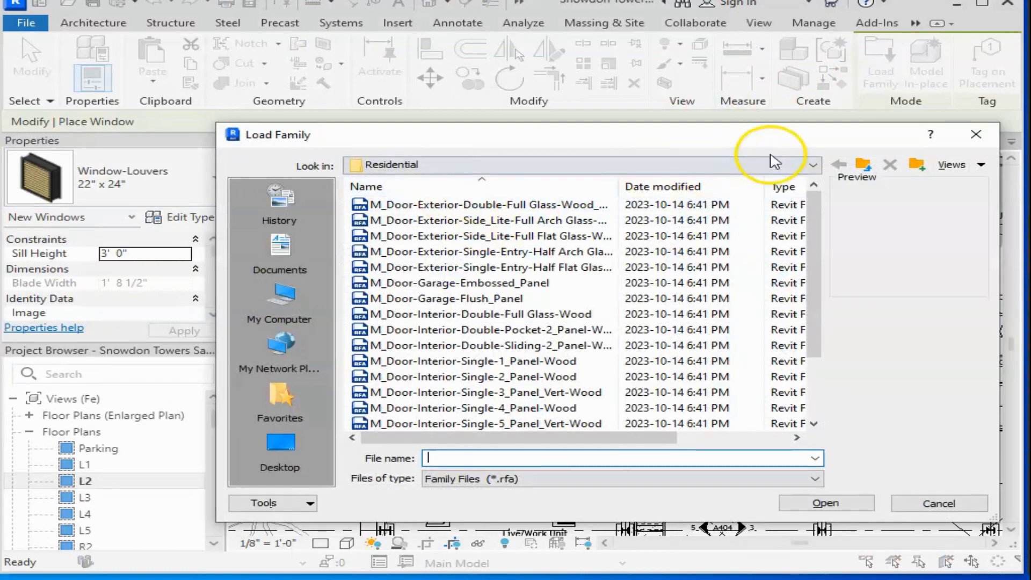
left_click(816, 165)
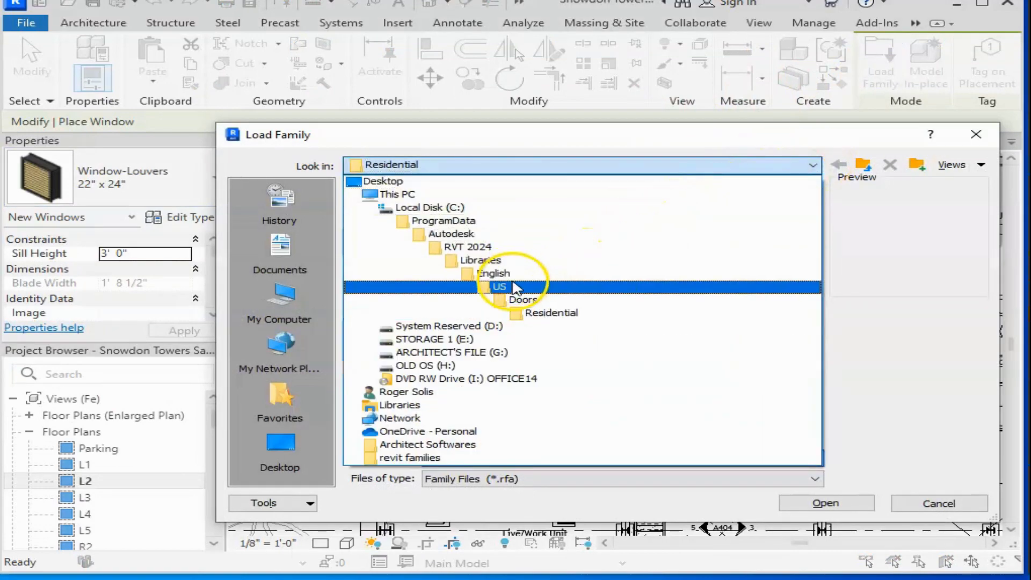
left_click(446, 207)
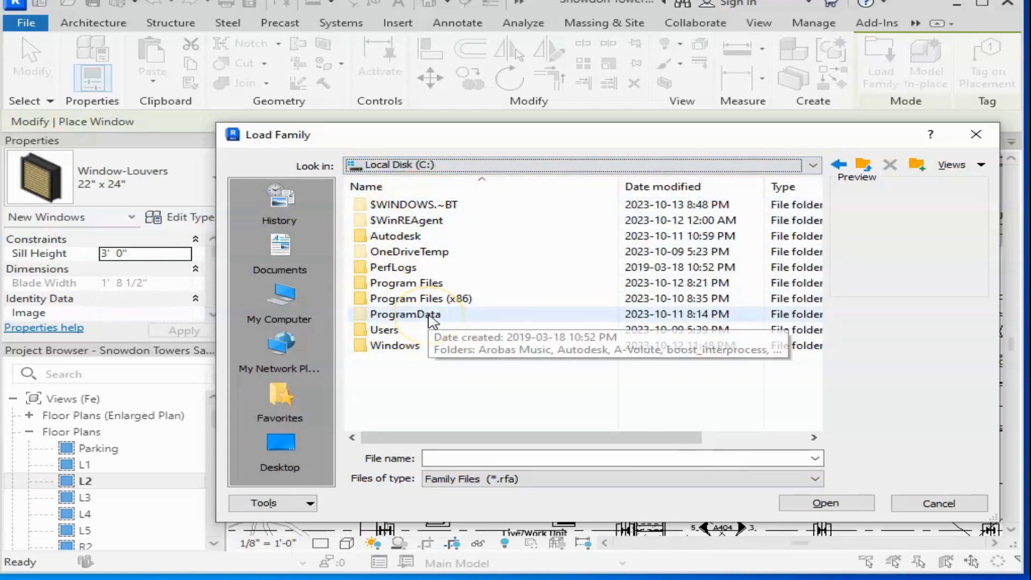
left_click(431, 317)
double_click(432, 318)
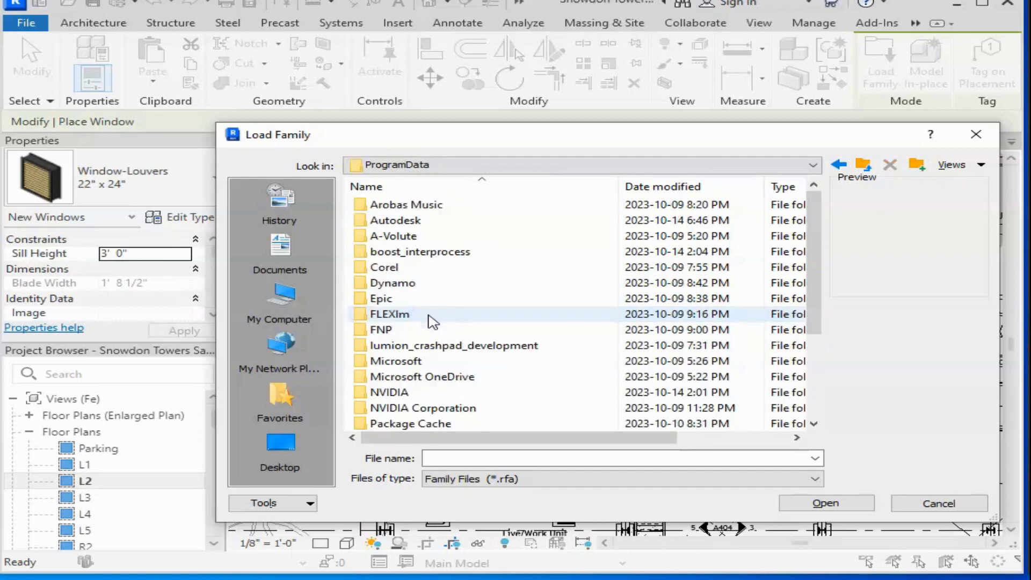
double_click(425, 220)
scroll(414, 386, "down", 2)
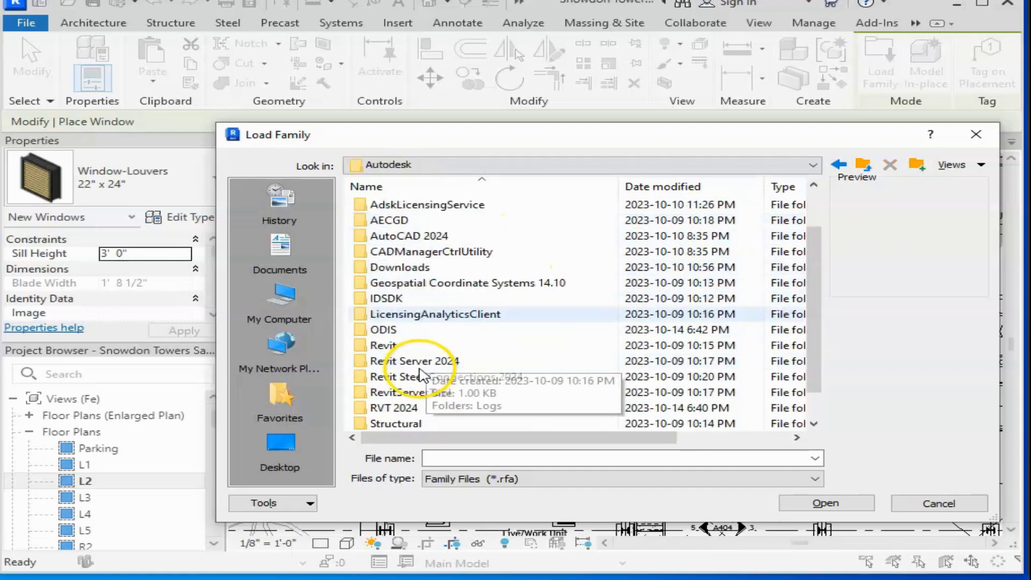
double_click(404, 378)
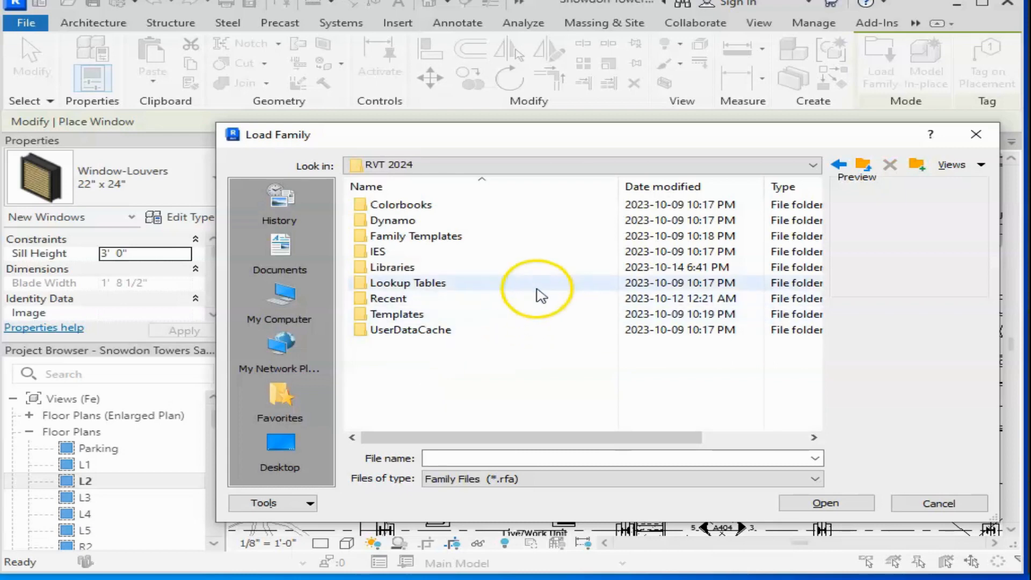
double_click(400, 266)
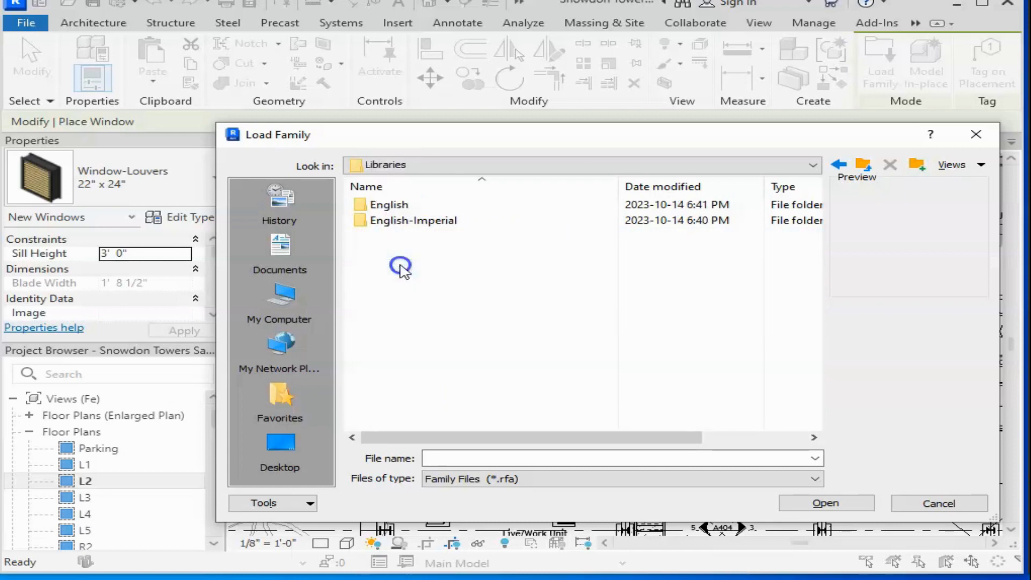
double_click(396, 206)
double_click(398, 210)
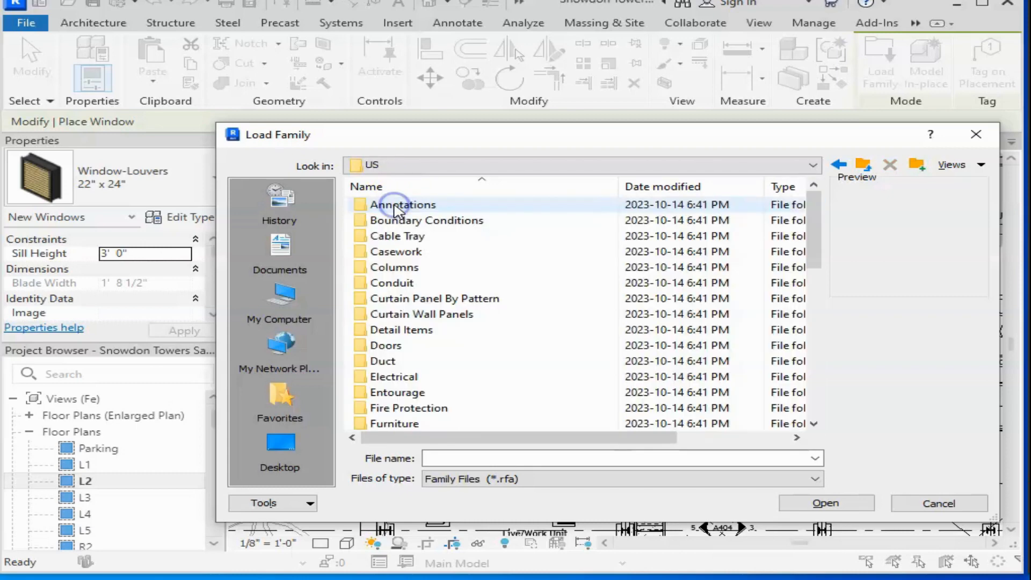
Step: Find and open the Windows folder in the US family library
left_click(240, 177)
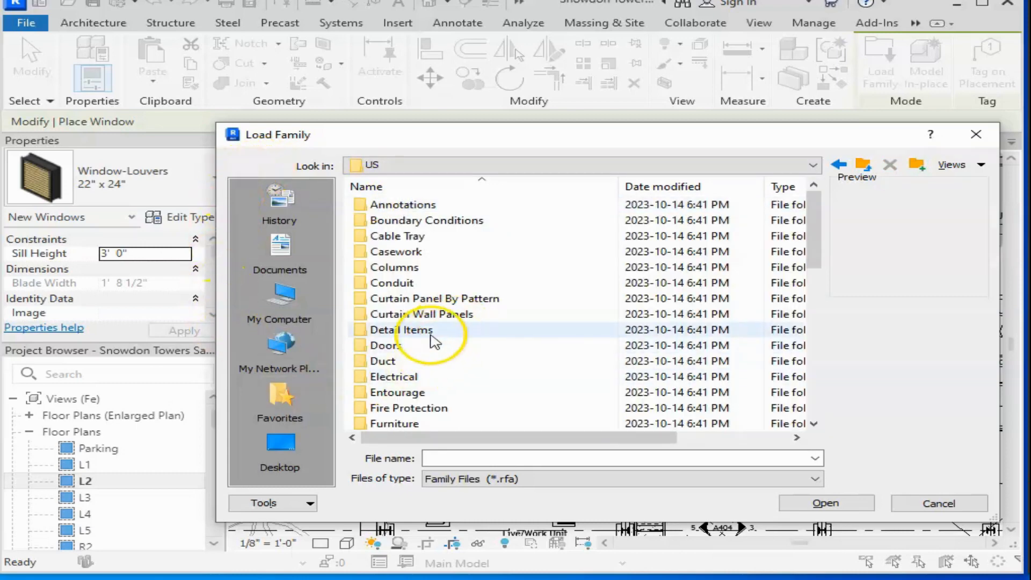
scroll(416, 331, "down", 4)
scroll(416, 330, "down", 5)
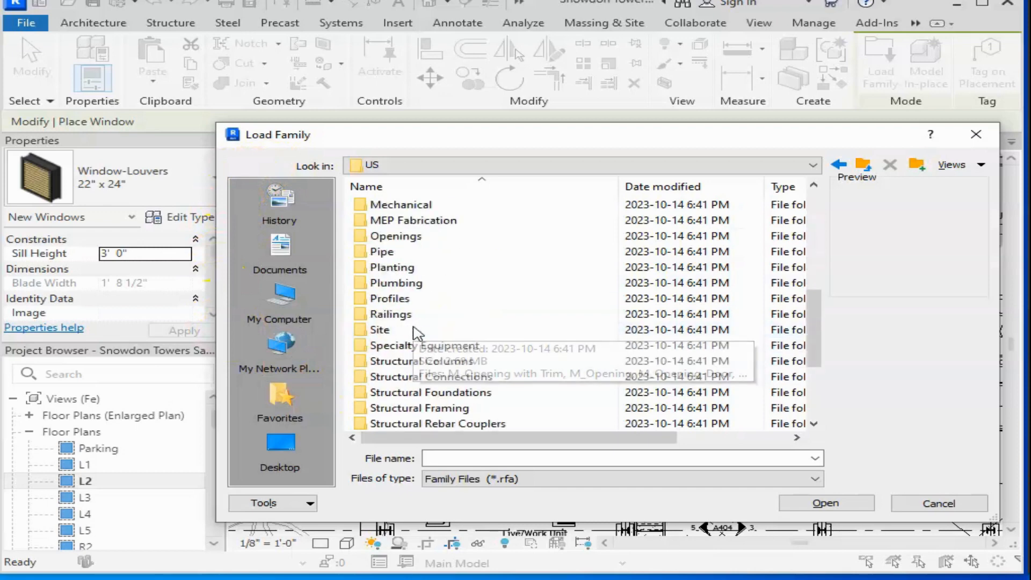
left_click(469, 365)
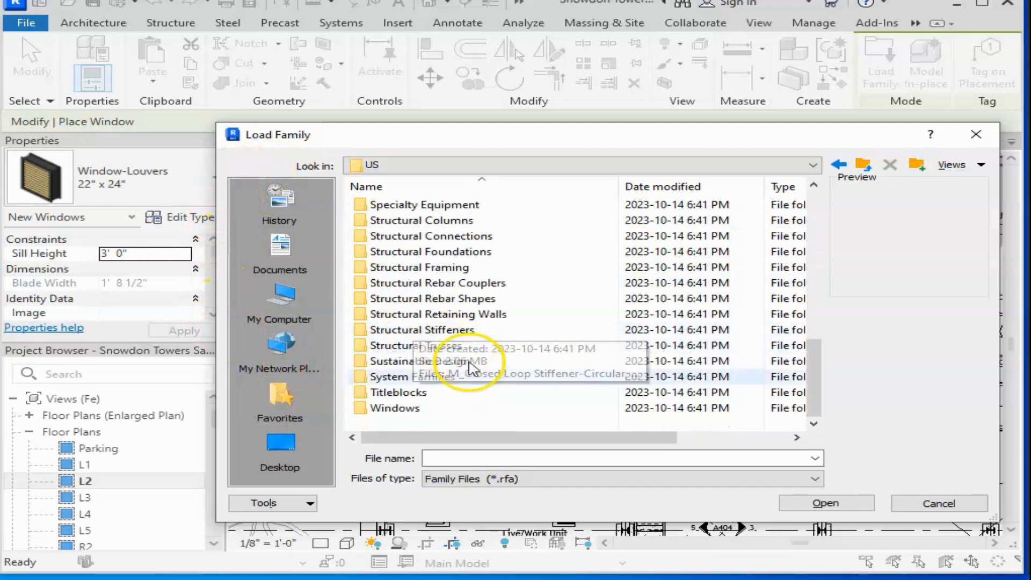
double_click(403, 408)
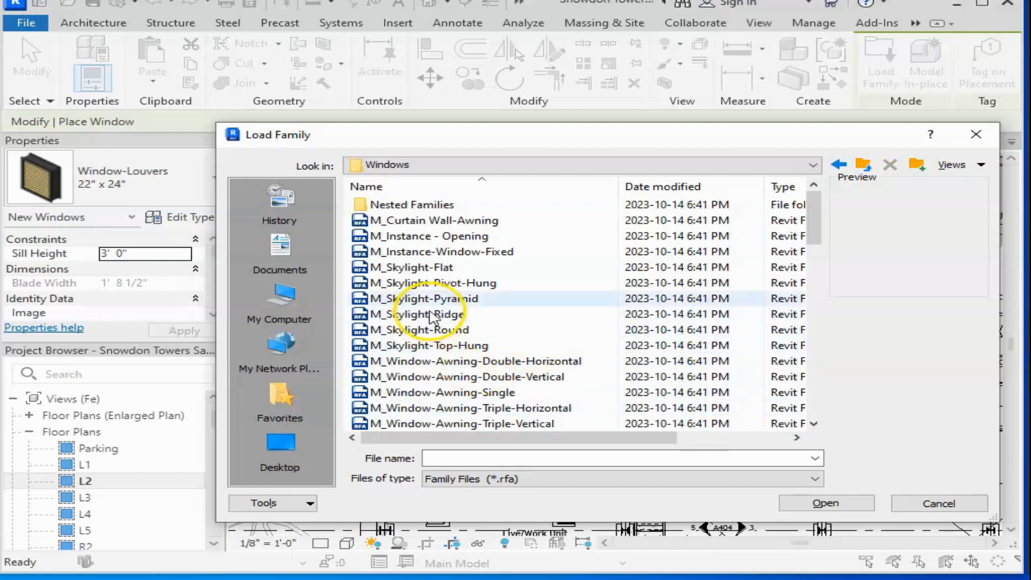
Step: Preview the families from M_Curtain Wall-Awning through the instance and skylight families to M_Skylight-Top-Hung
left_click(453, 254)
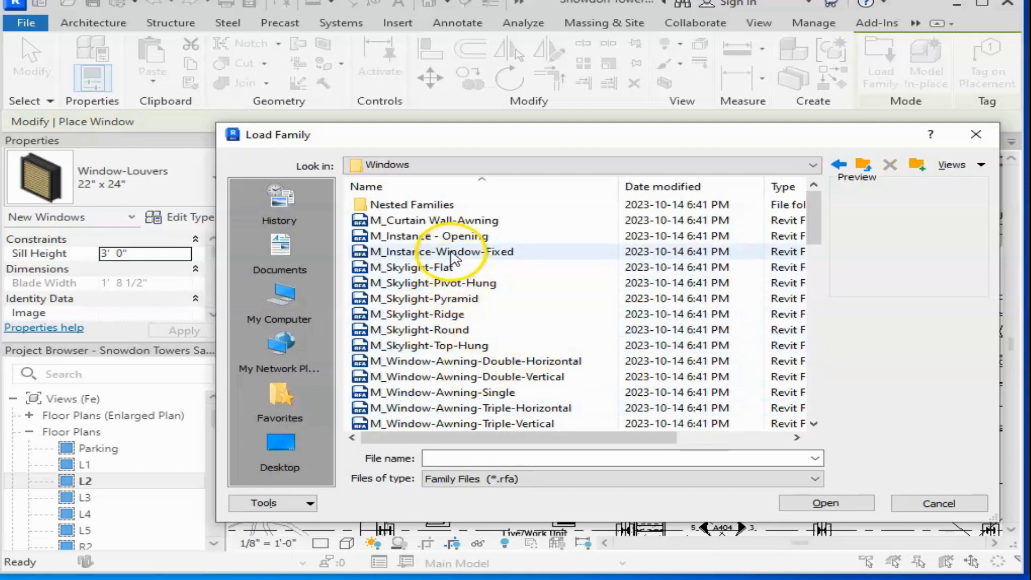
left_click(465, 222)
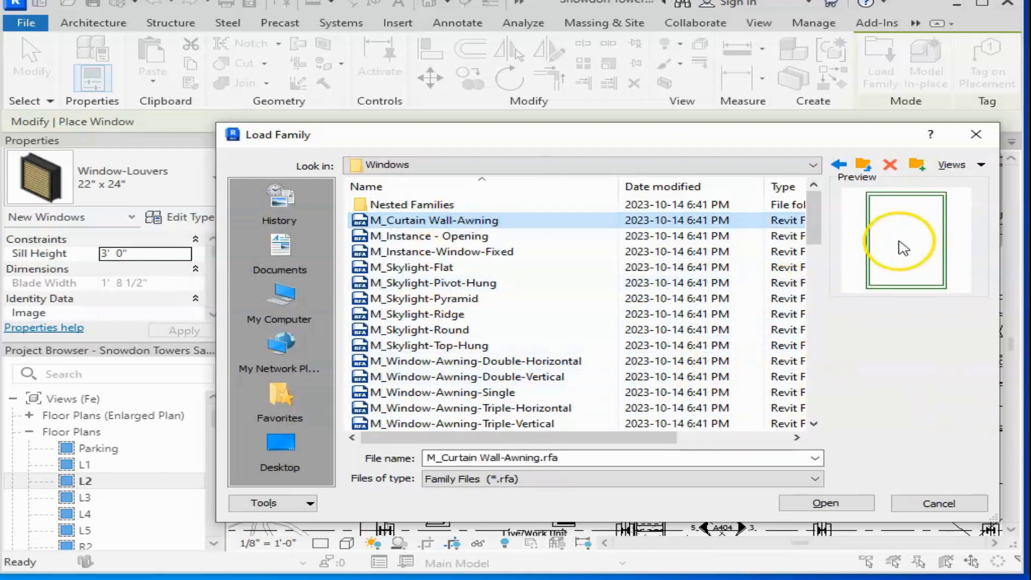
left_click(385, 238)
left_click(385, 252)
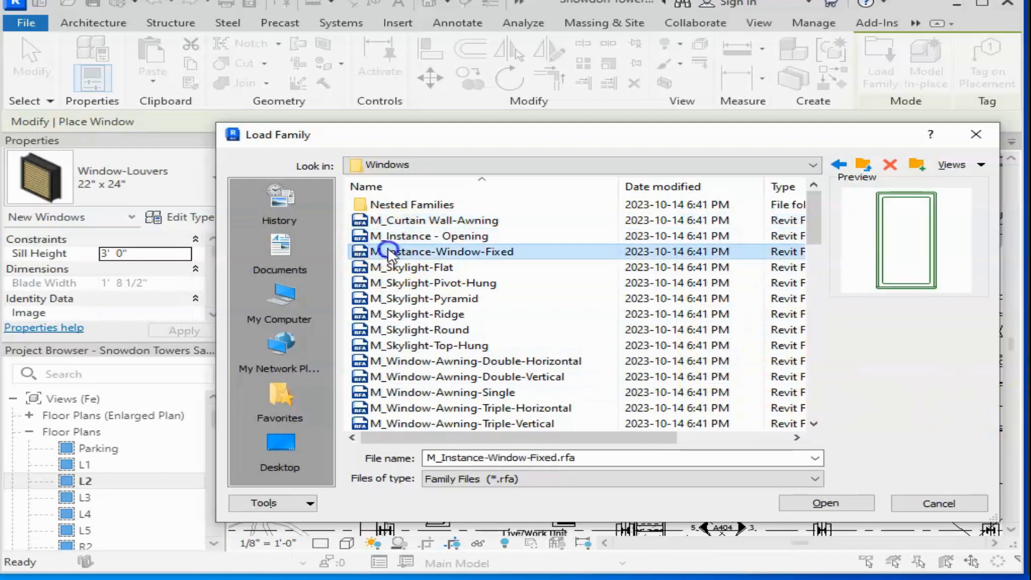
left_click(389, 268)
left_click(392, 283)
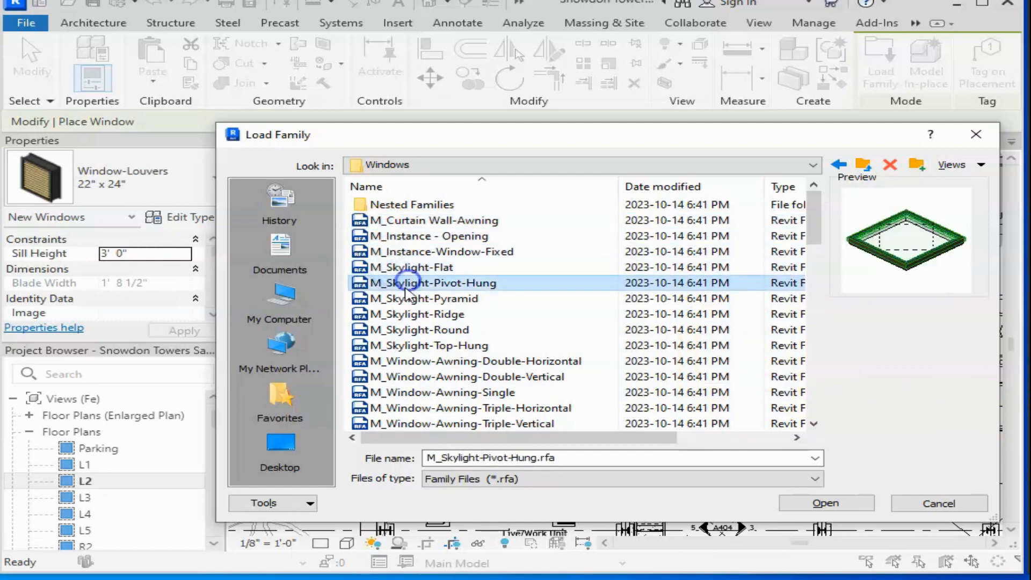
left_click(402, 298)
left_click(412, 315)
left_click(409, 329)
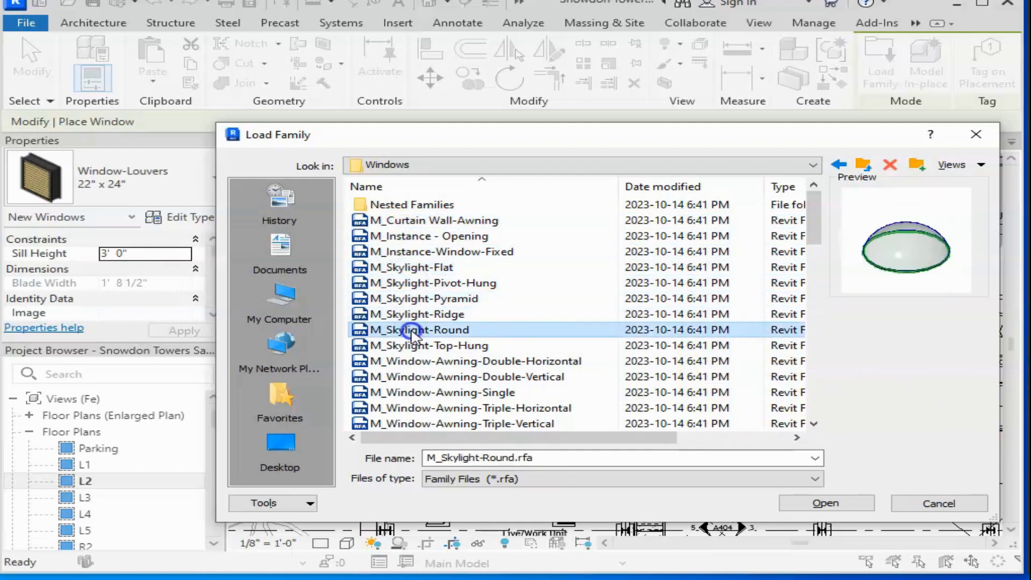
left_click(414, 346)
Step: Preview the awning window families one by one, from M_Window-Awning-Double-Horizontal to M_Window-Awning-Variable
left_click(418, 362)
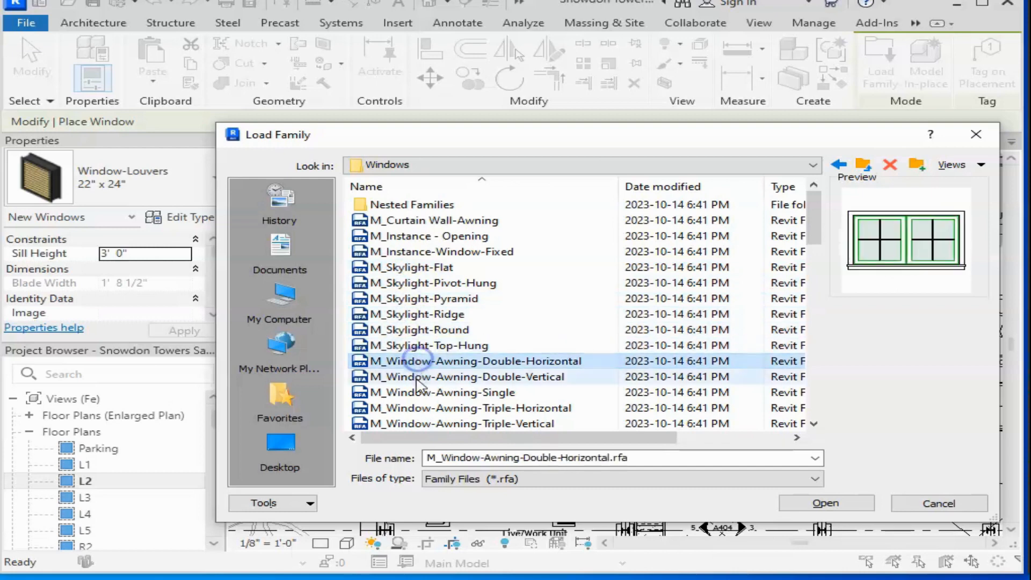
left_click(418, 377)
left_click(421, 393)
scroll(421, 391, "down", 2)
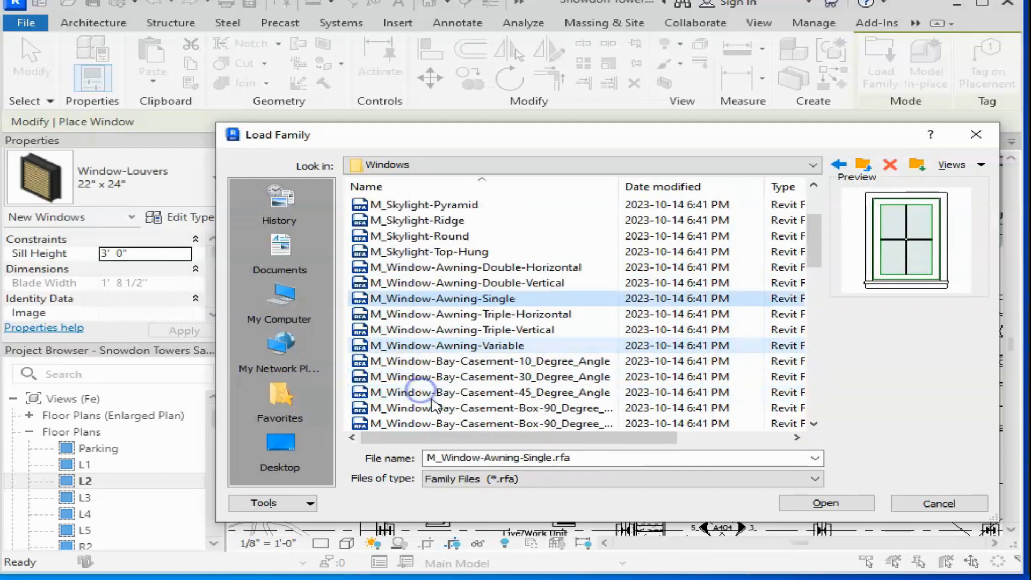
left_click(463, 315)
left_click(462, 330)
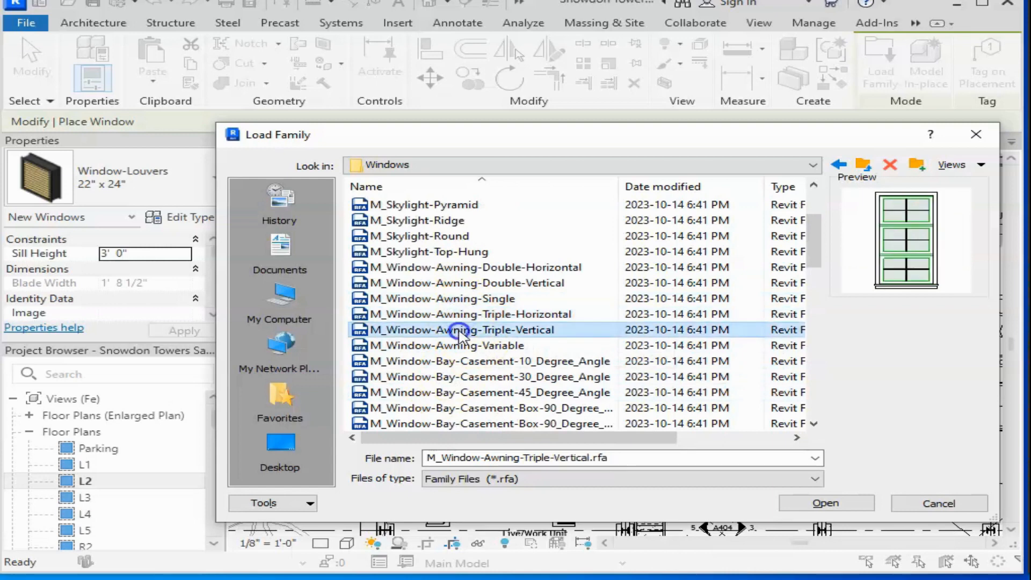
left_click(465, 345)
Step: Preview the bay casement window families, from the 10-degree angle version to the 90-degree box version with fixed center
left_click(460, 362)
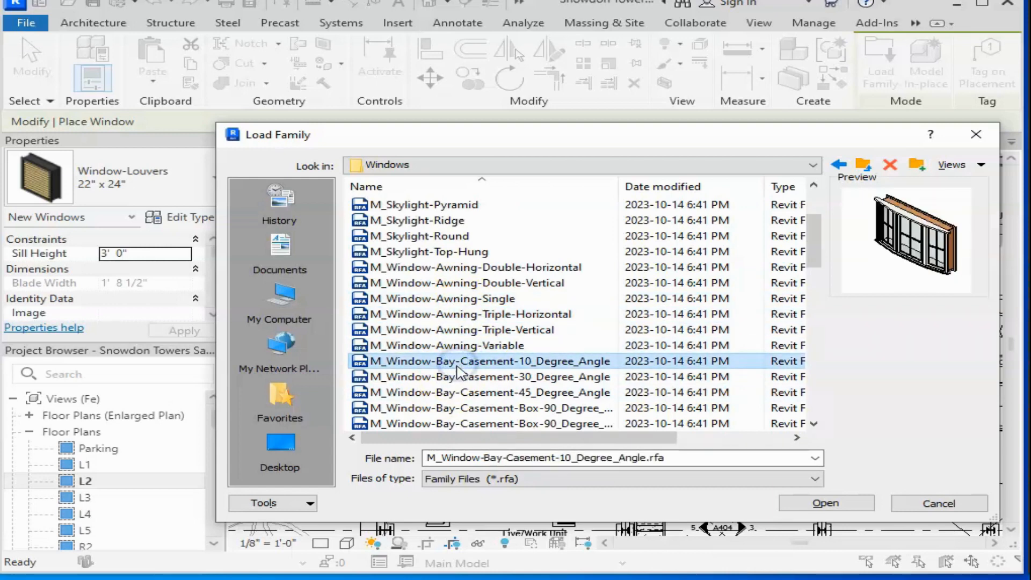
left_click(454, 377)
left_click(447, 393)
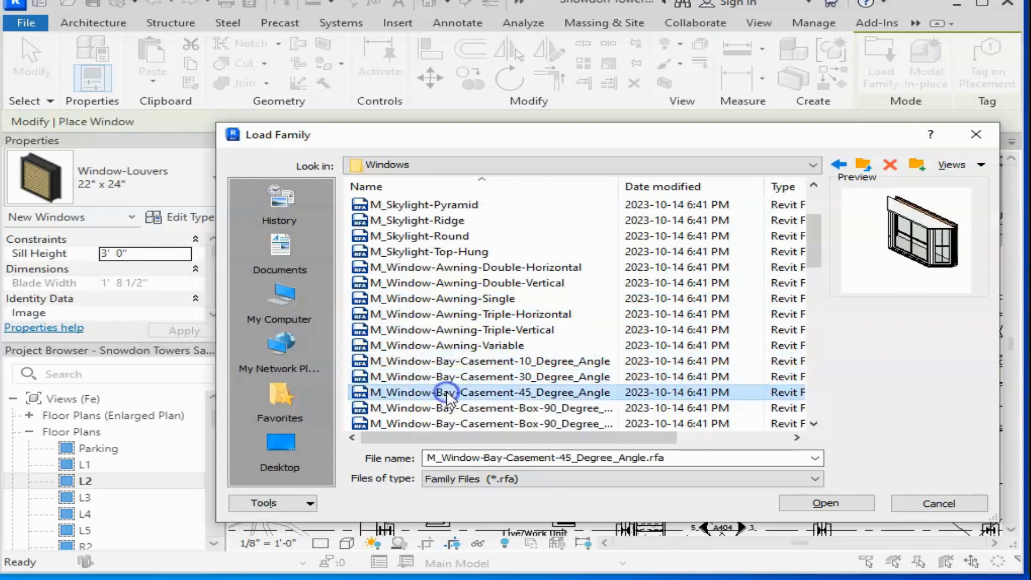
left_click(460, 407)
left_click(456, 423)
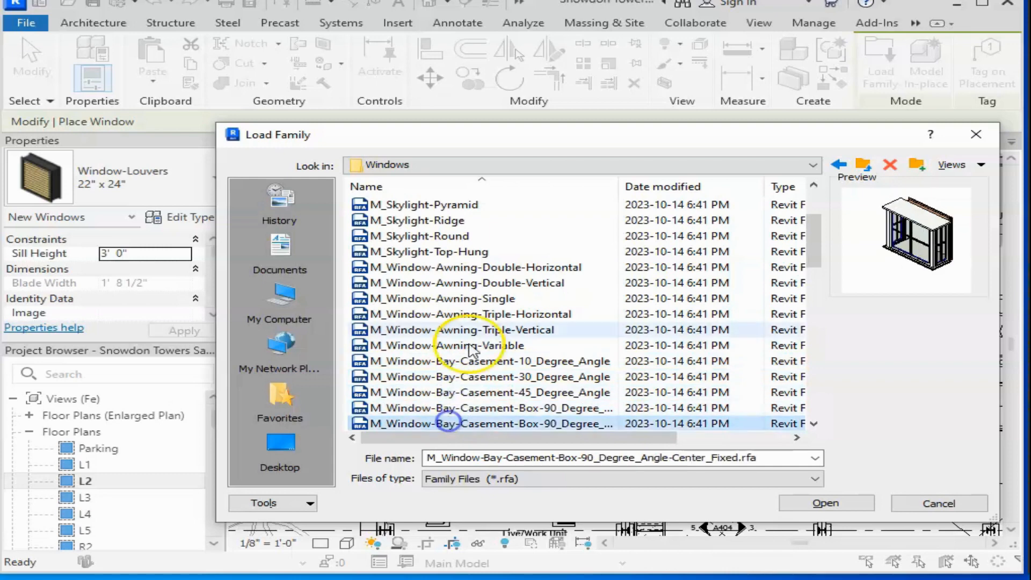
Step: Preview the double casement window families from M_Window-Casement-Double to M_Window-Casement-Double-Roundtop
scroll(474, 334, "down", 2)
left_click(456, 361)
left_click(463, 377)
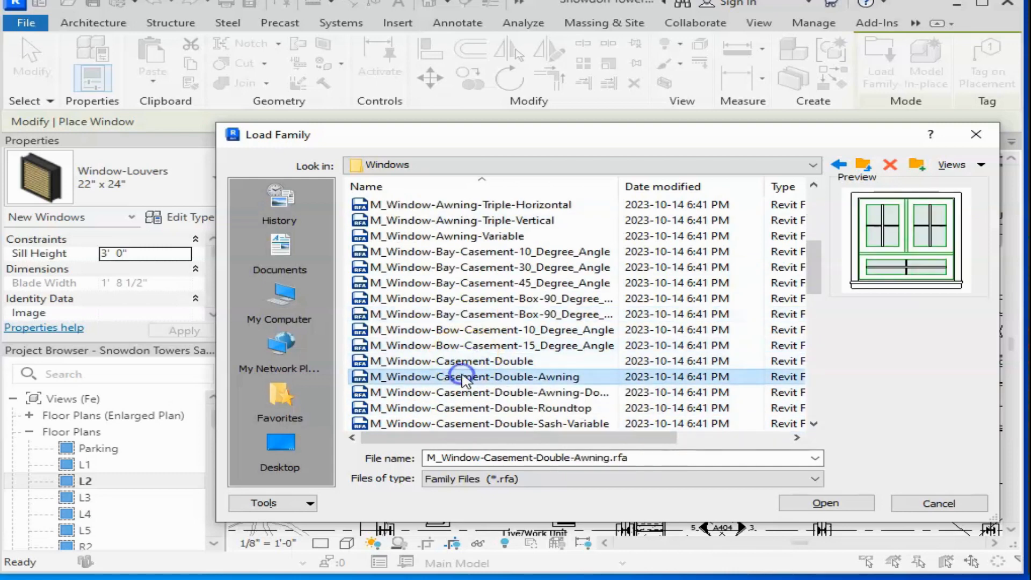
left_click(477, 392)
left_click(463, 408)
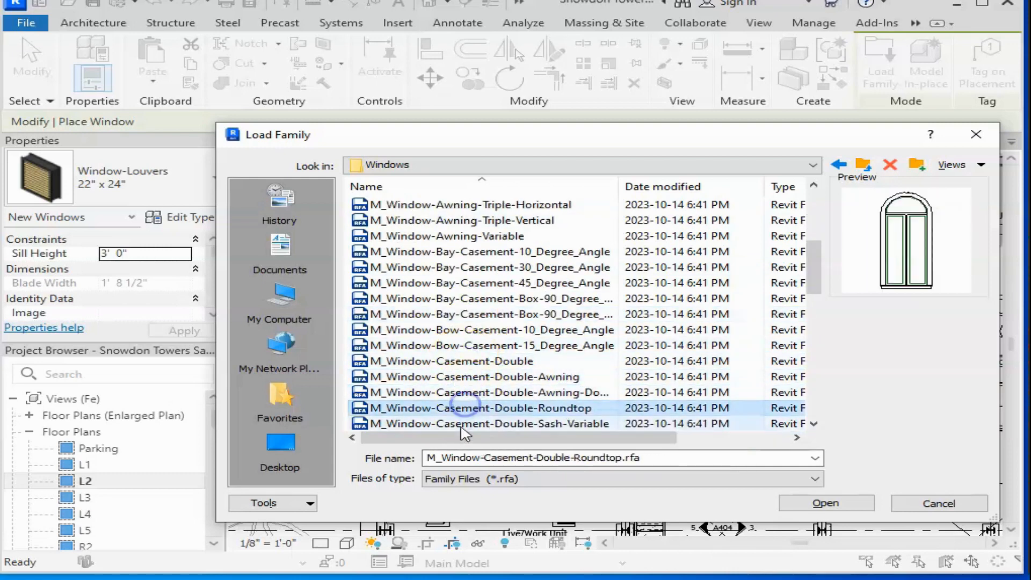
Step: Open the Muntin subfolder inside the Nested Families folder of the window library
left_click_drag(821, 272, 825, 201)
double_click(442, 204)
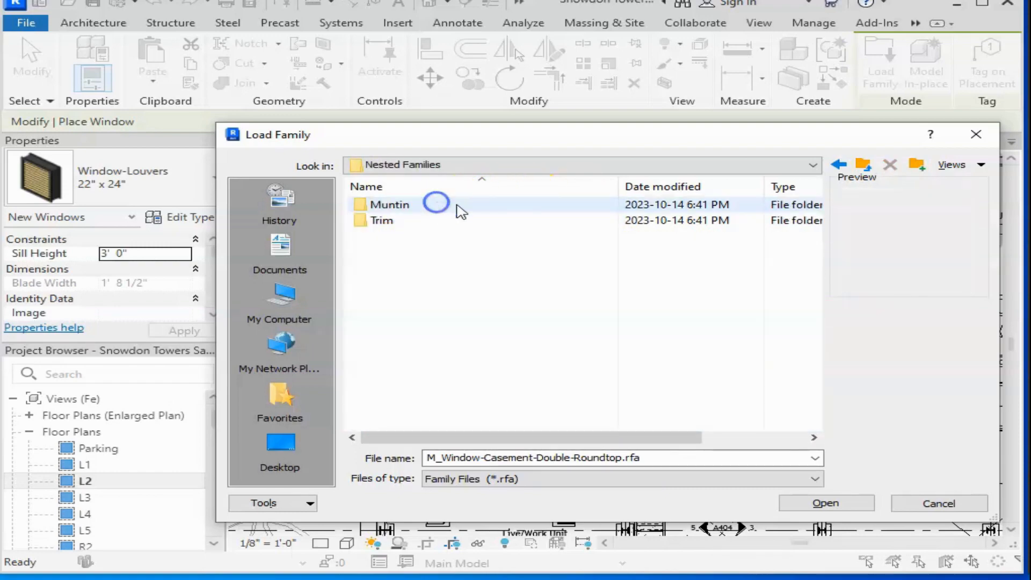
double_click(424, 207)
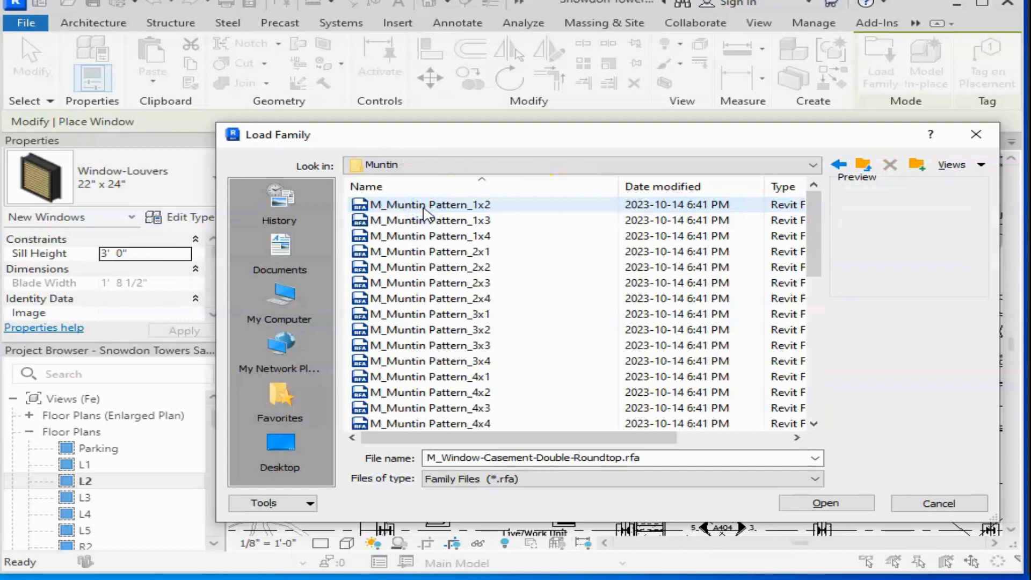
Step: Preview the muntin pattern families from M_Muntin Pattern_1x2 to M_Muntin Pattern_3x2 and close the dialog without loading any
left_click(424, 205)
left_click(422, 219)
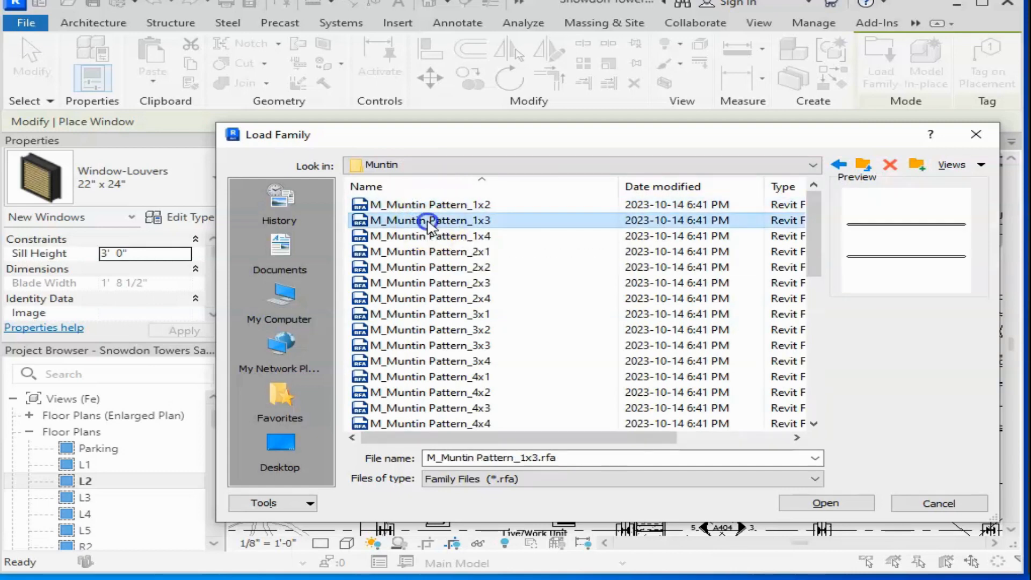
left_click(432, 237)
left_click(434, 252)
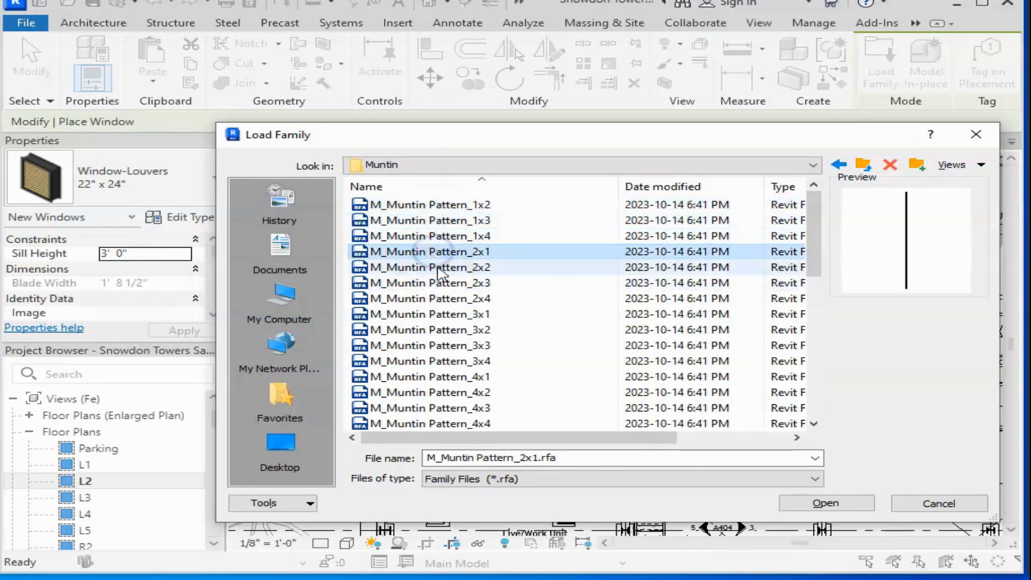
left_click(436, 267)
left_click(439, 284)
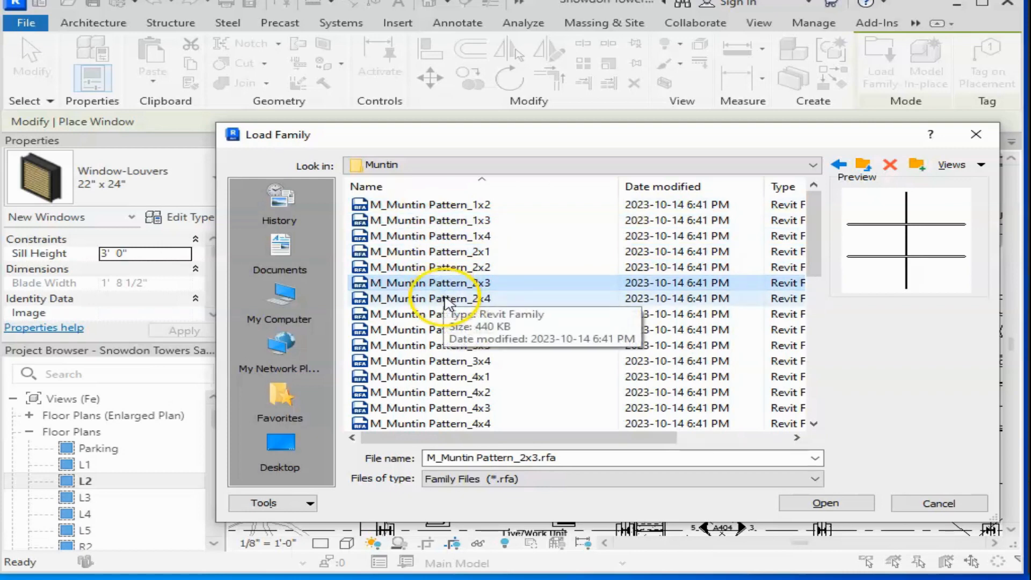
left_click(441, 298)
left_click(436, 314)
left_click(428, 330)
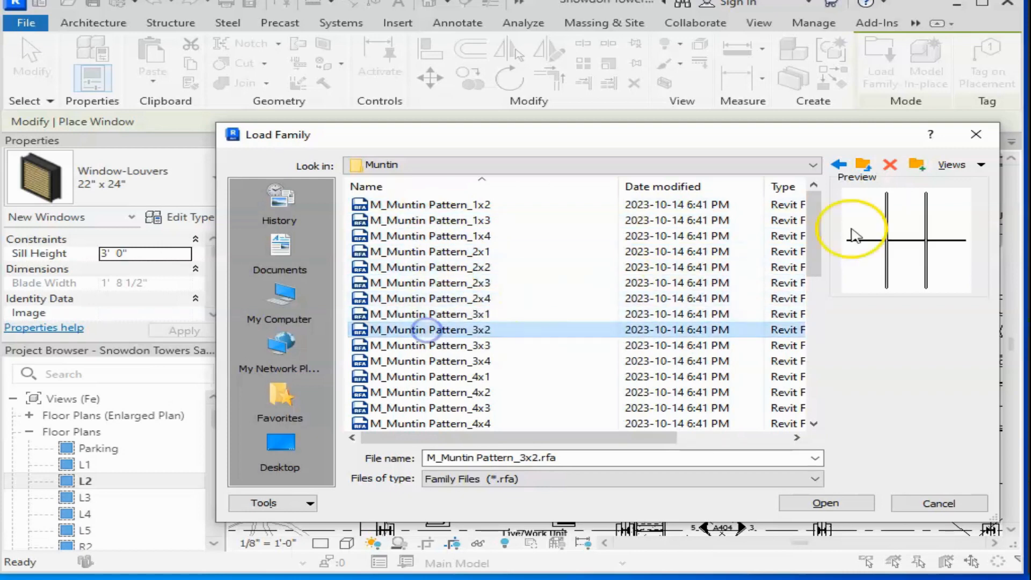
left_click(977, 136)
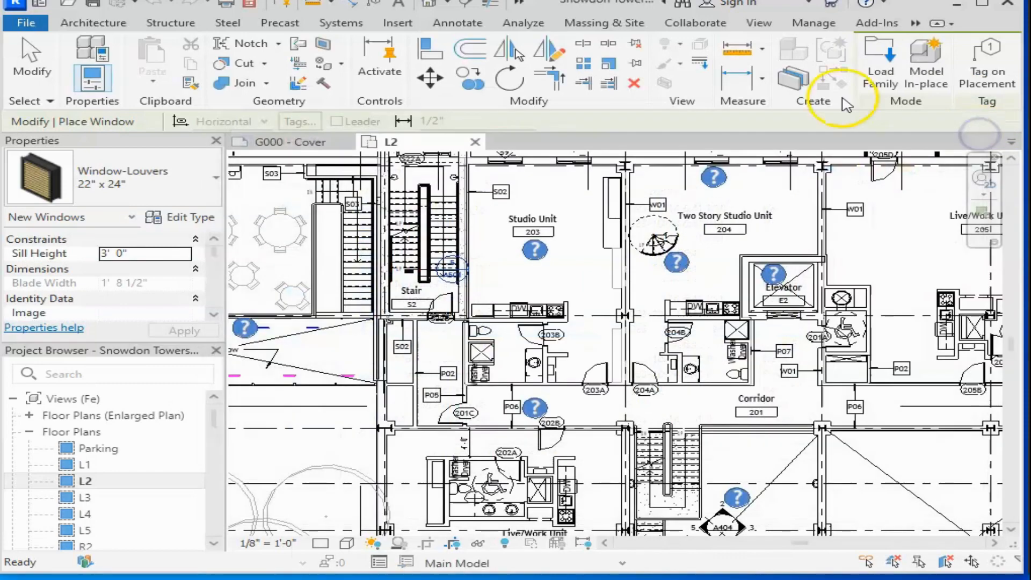